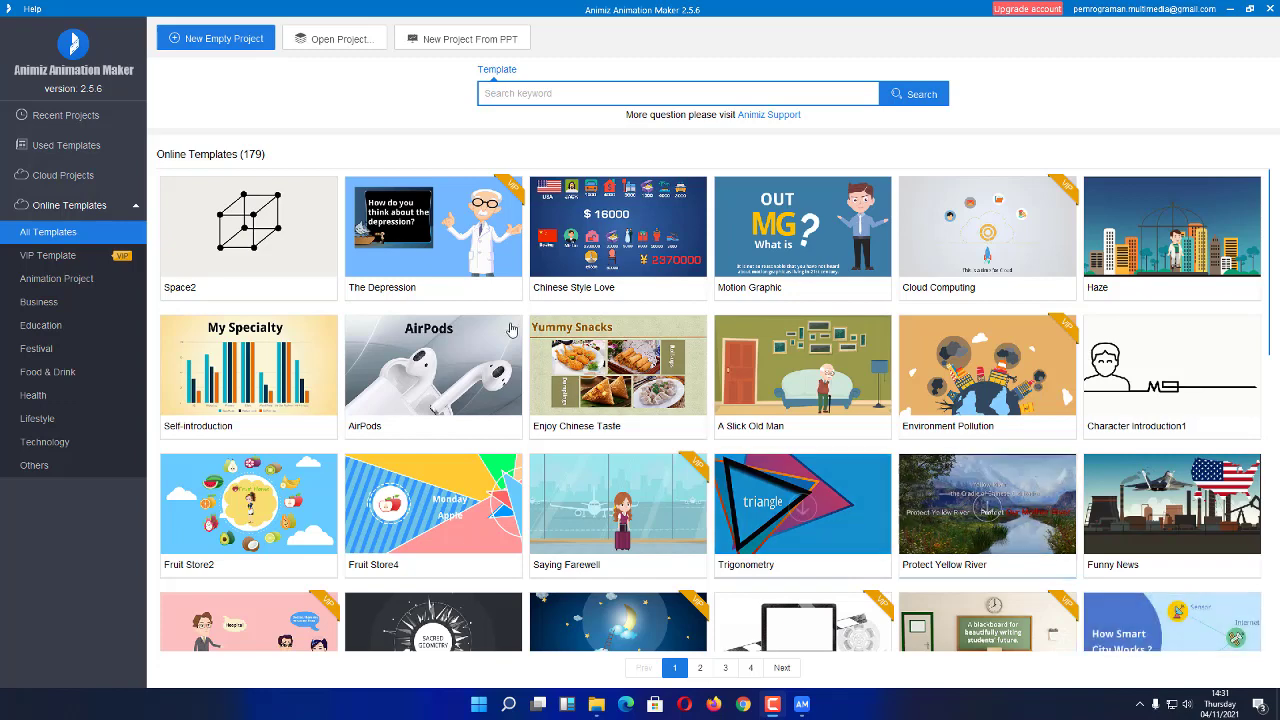
# Step: Create a new empty project
pyautogui.click(225, 39)
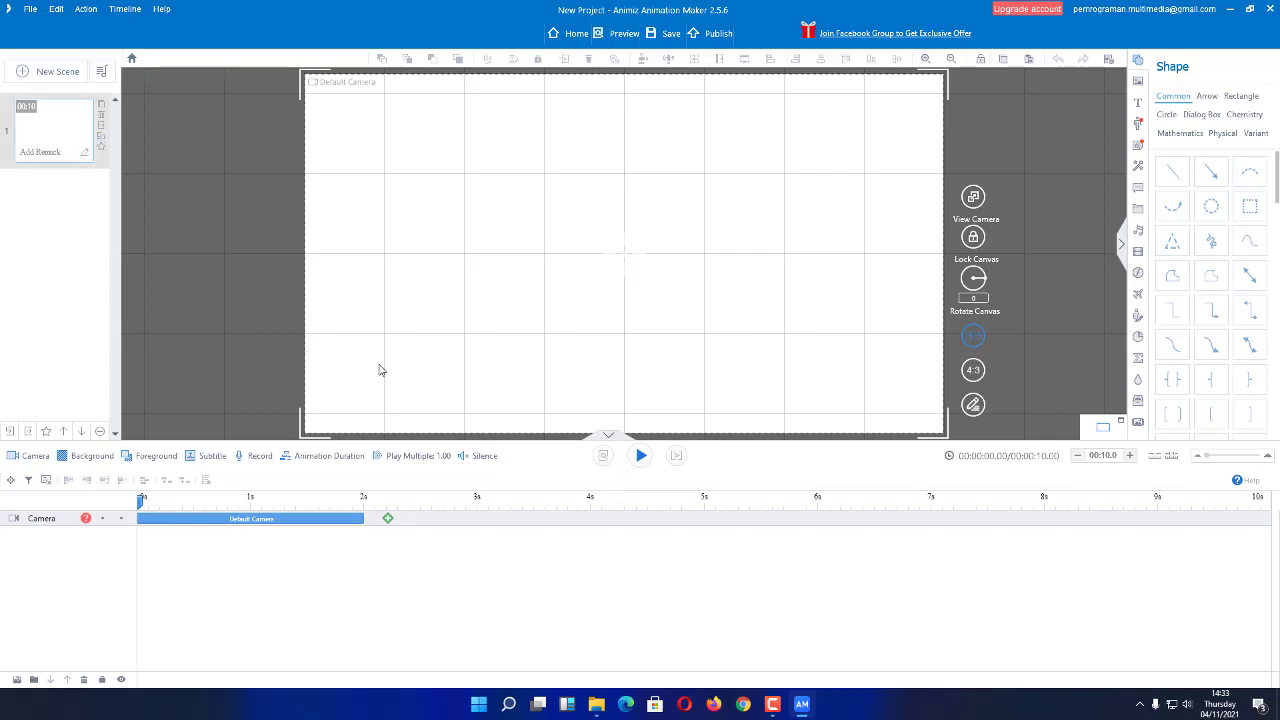
# Step: Examine the image, text, roles and online animation widget options available for the new project
pyautogui.click(1138, 82)
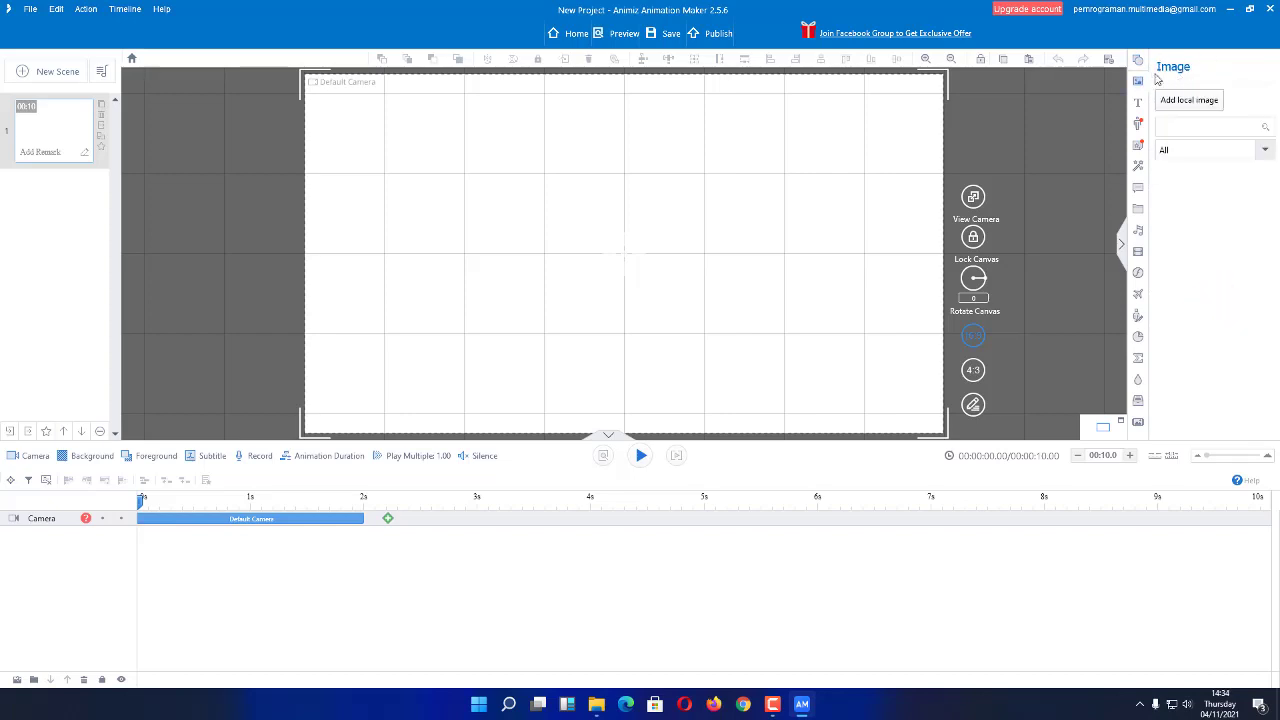
pyautogui.click(1140, 104)
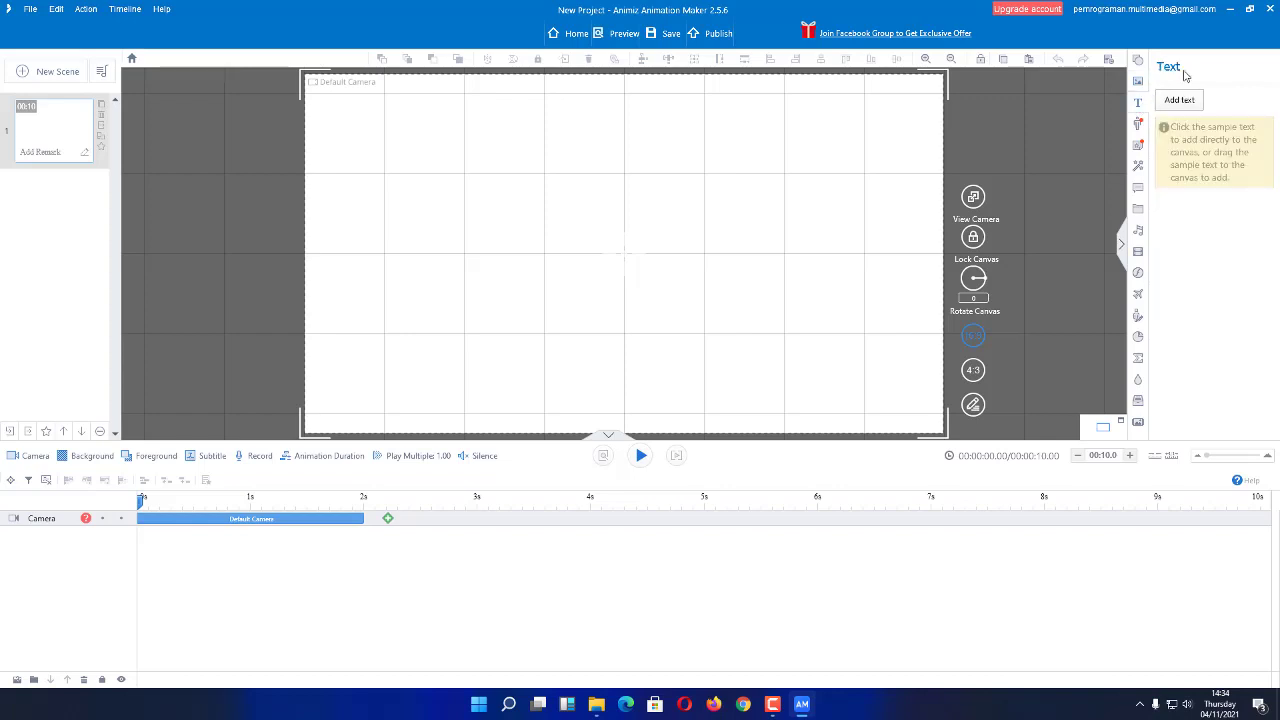
pyautogui.click(1140, 124)
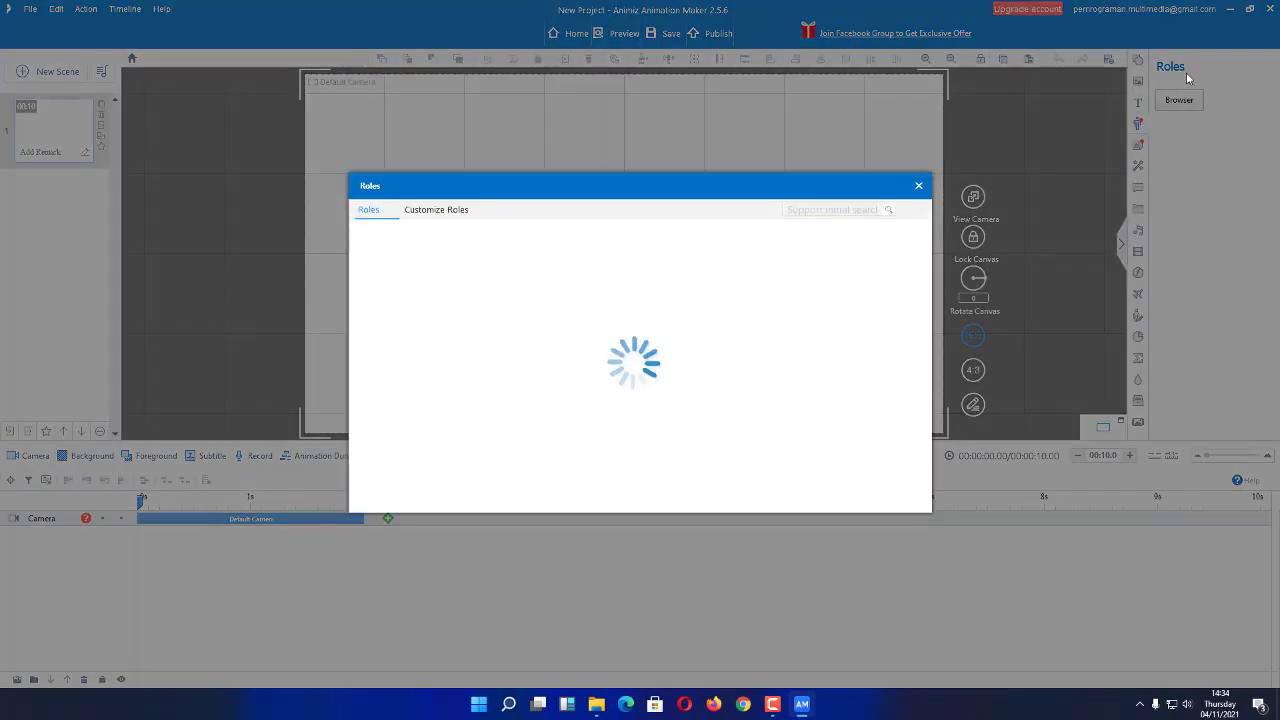
pyautogui.click(918, 187)
pyautogui.click(1139, 146)
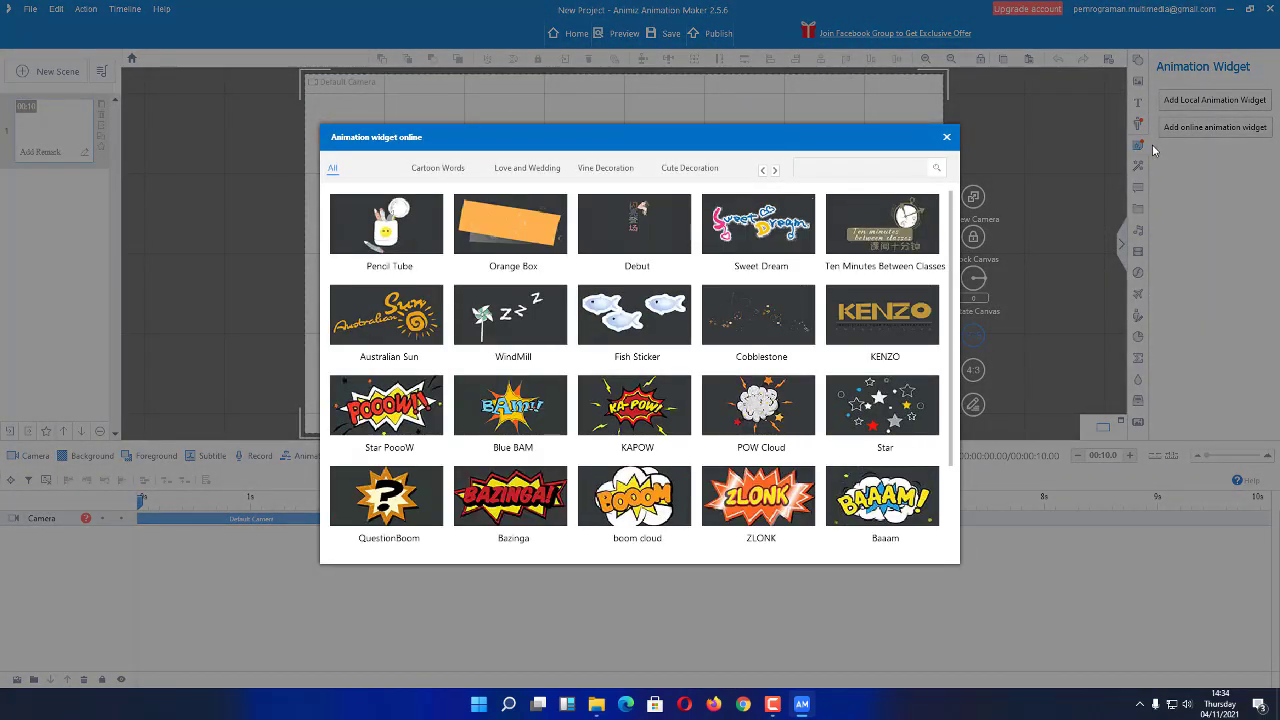
pyautogui.click(946, 140)
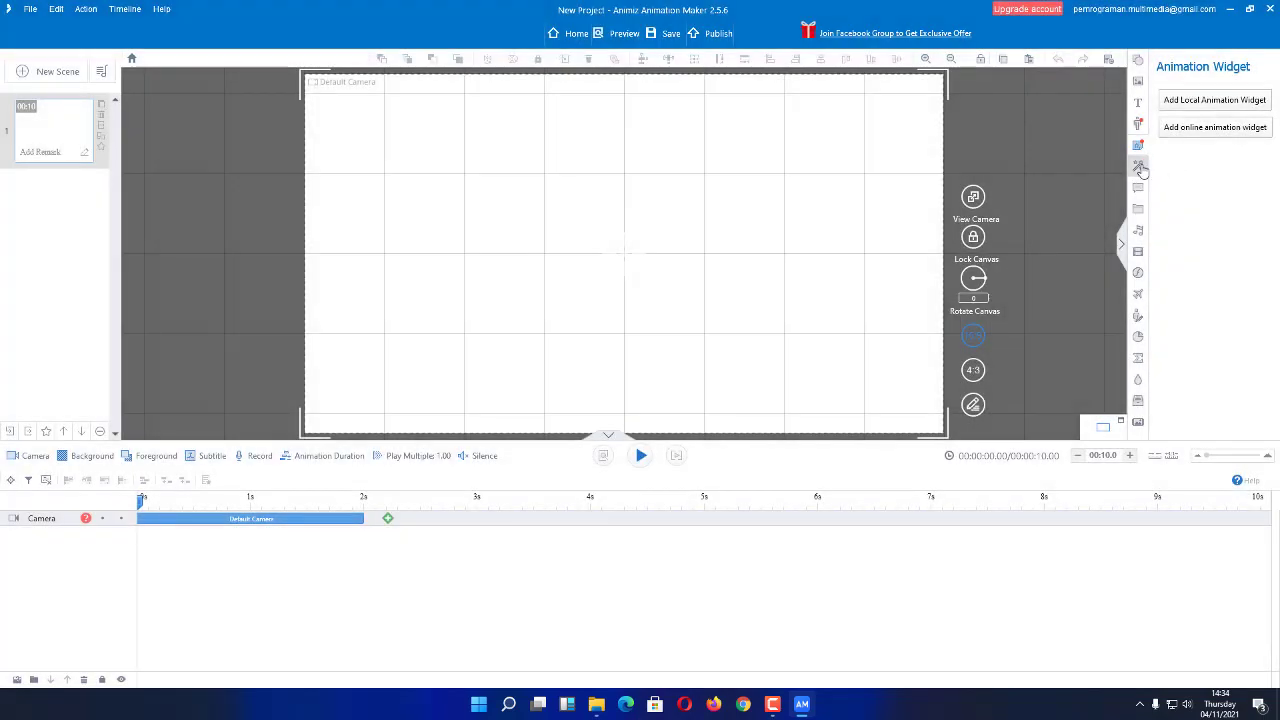
# Step: Look over the ready-made Effect, Callout and SVG collections without adding anything to the canvas
pyautogui.click(1140, 168)
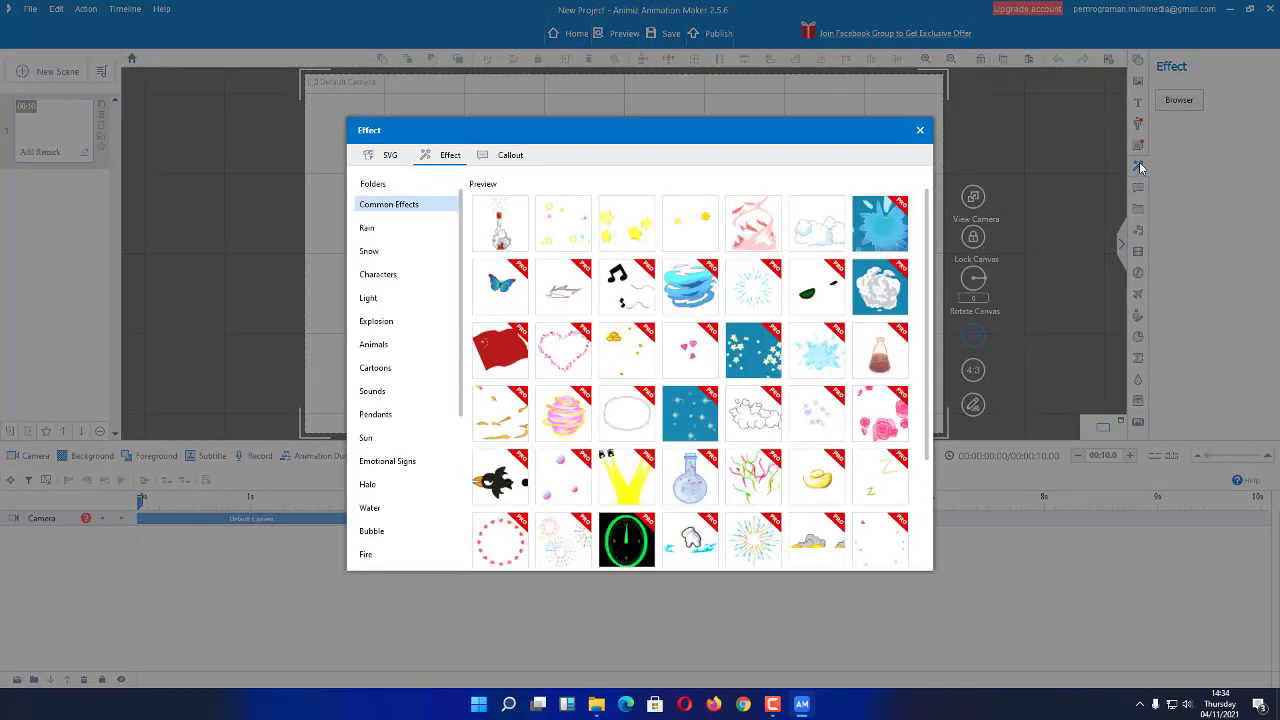
pyautogui.click(920, 130)
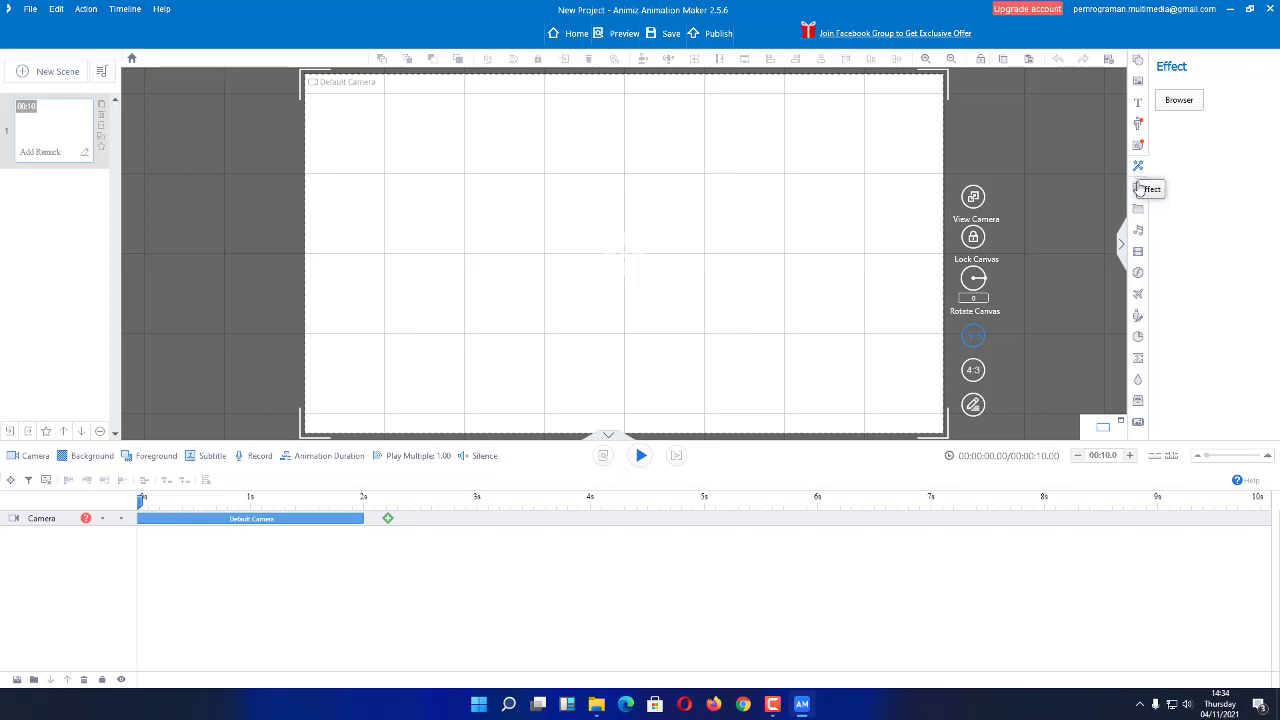
pyautogui.click(1137, 190)
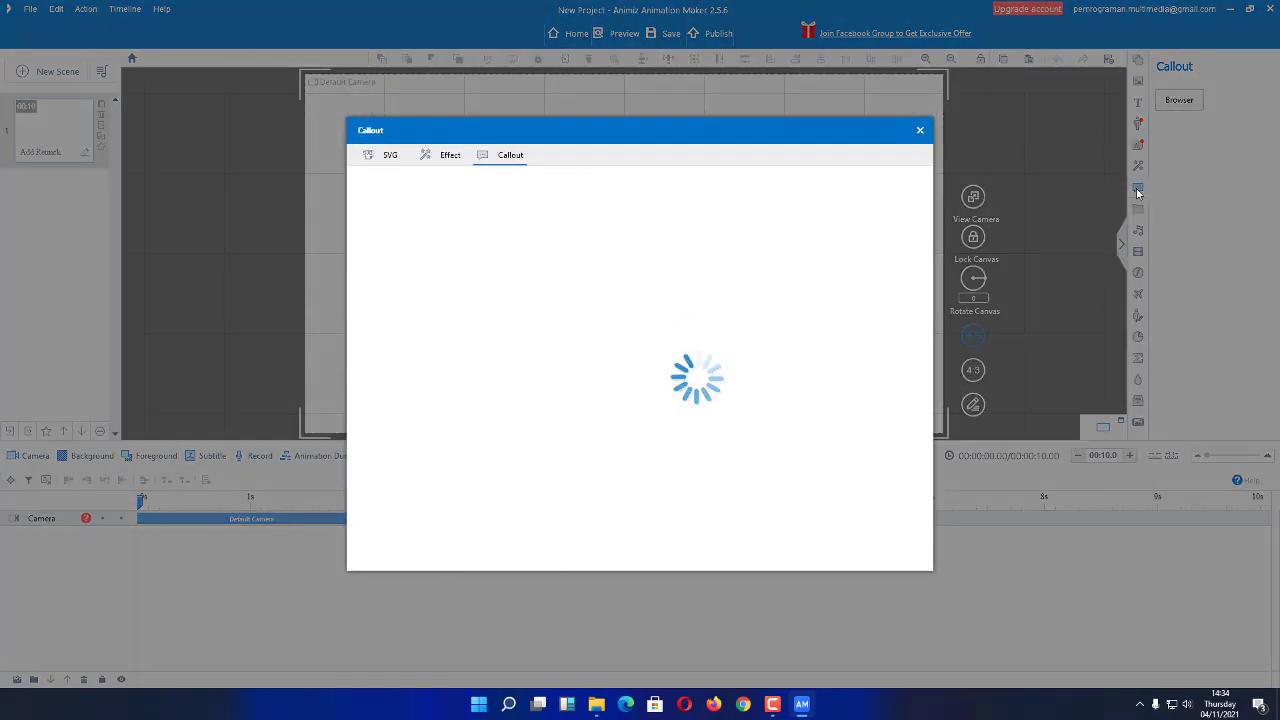
pyautogui.click(920, 130)
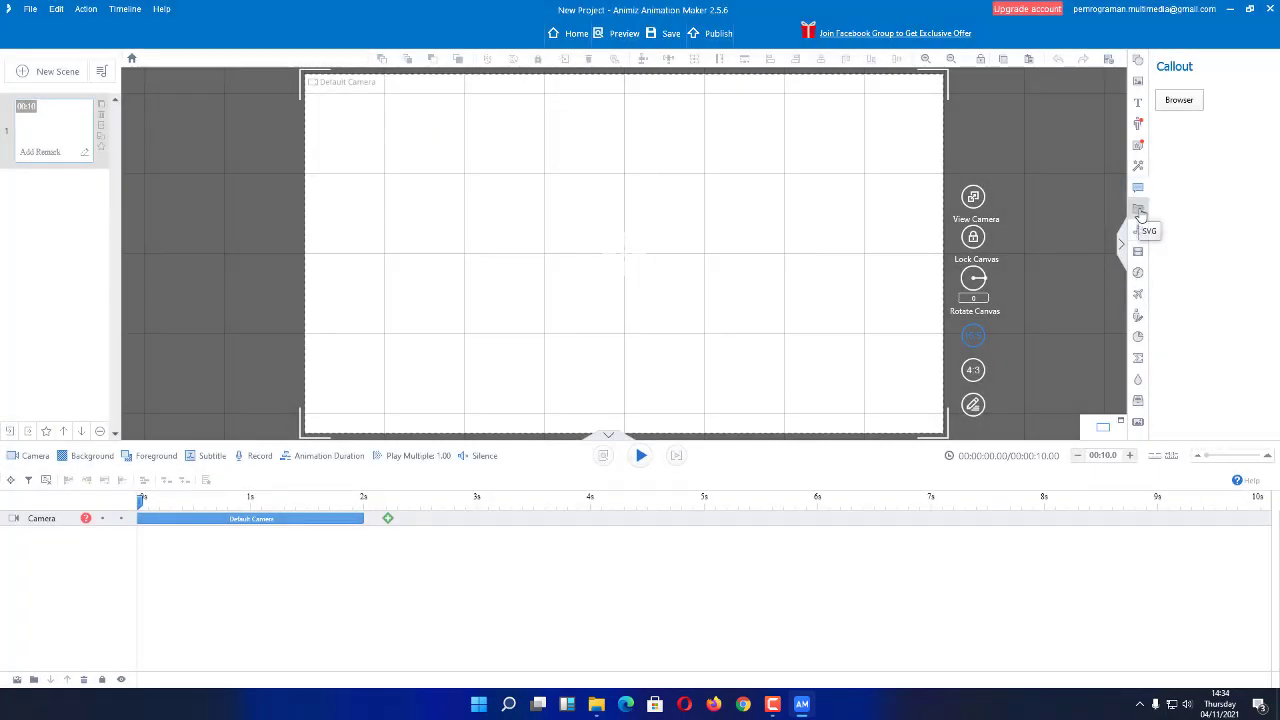
pyautogui.click(1140, 212)
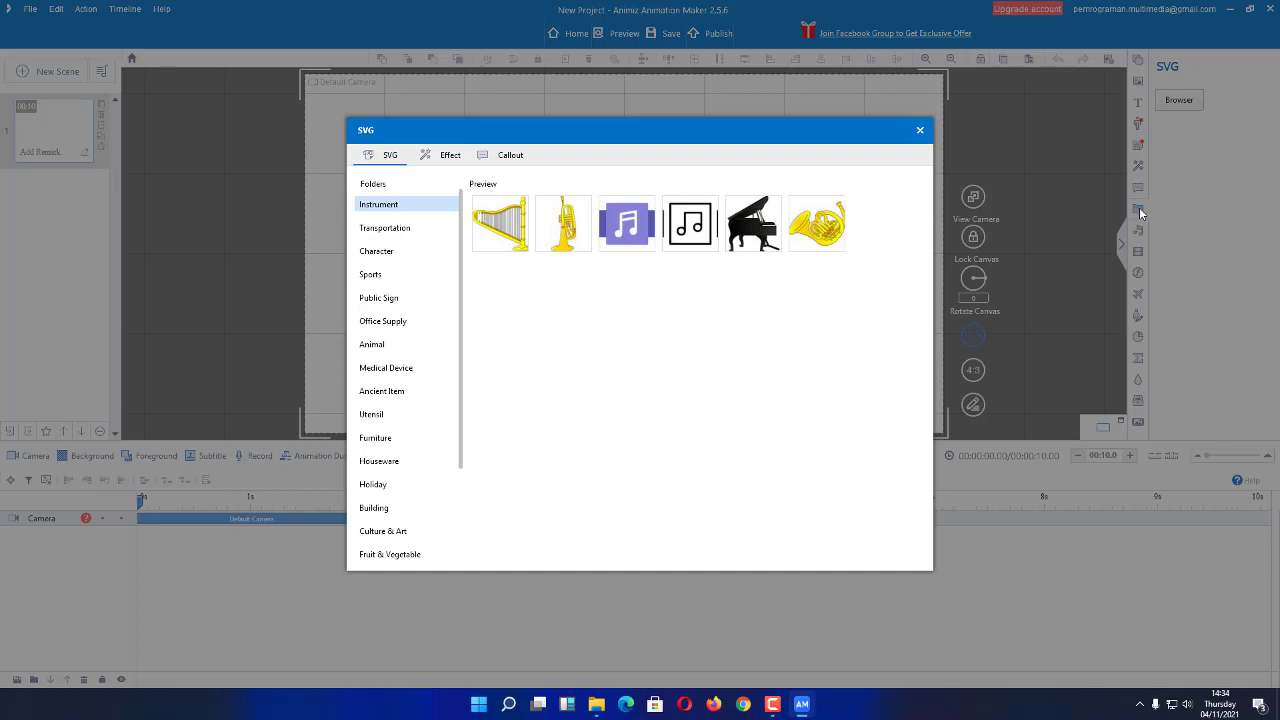
pyautogui.click(920, 131)
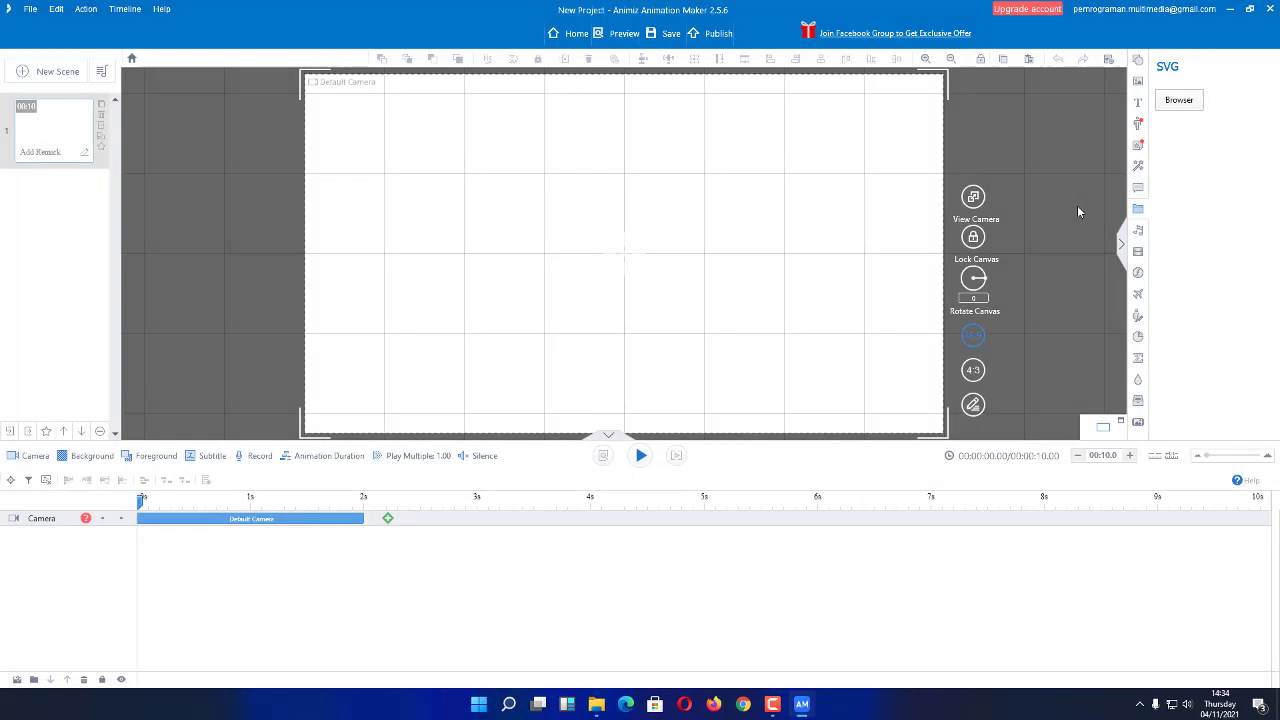
# Step: Review the sound and local video options and browse through the supplied SWF animations
pyautogui.click(1140, 236)
pyautogui.click(1138, 252)
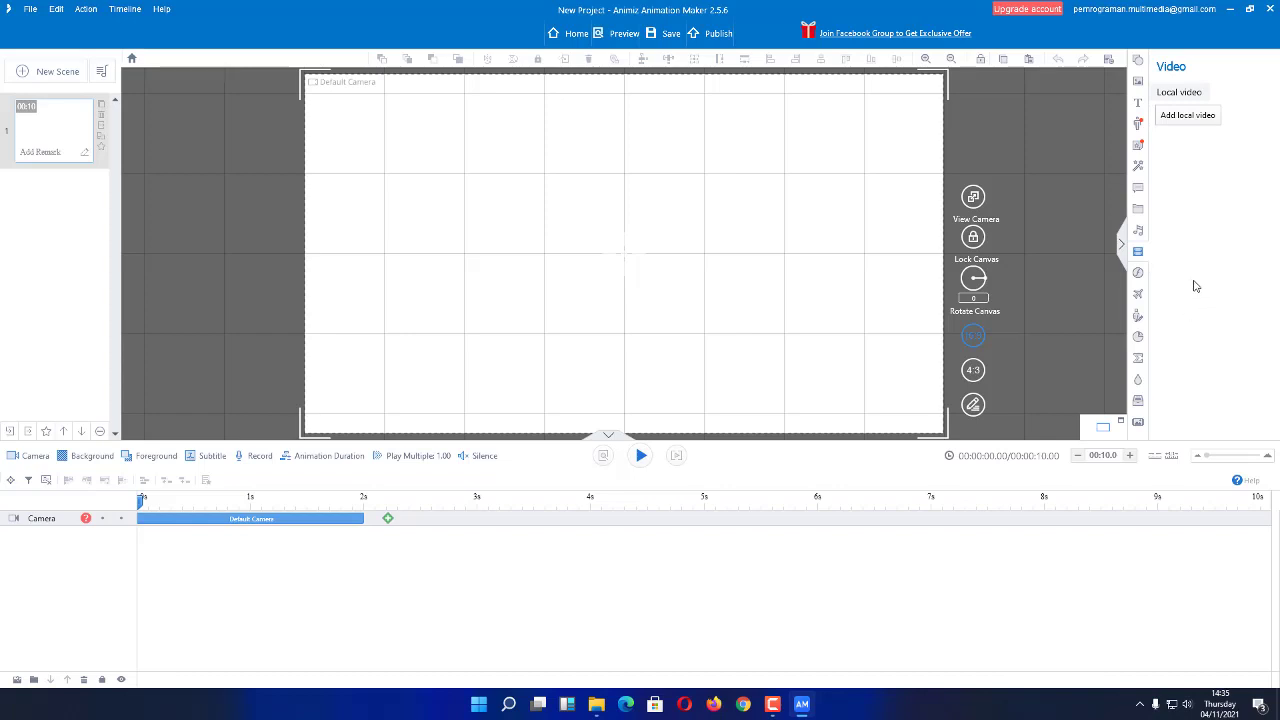
pyautogui.click(1139, 274)
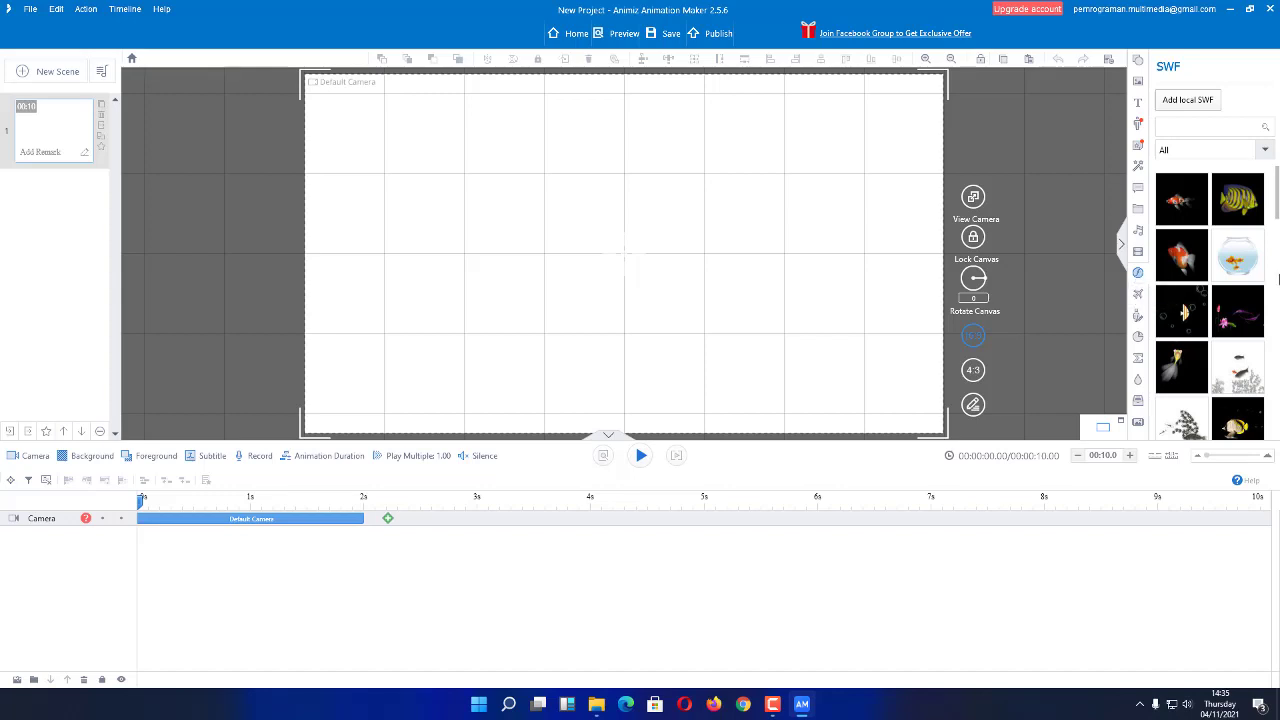
pyautogui.scroll(-5, 1252, 348)
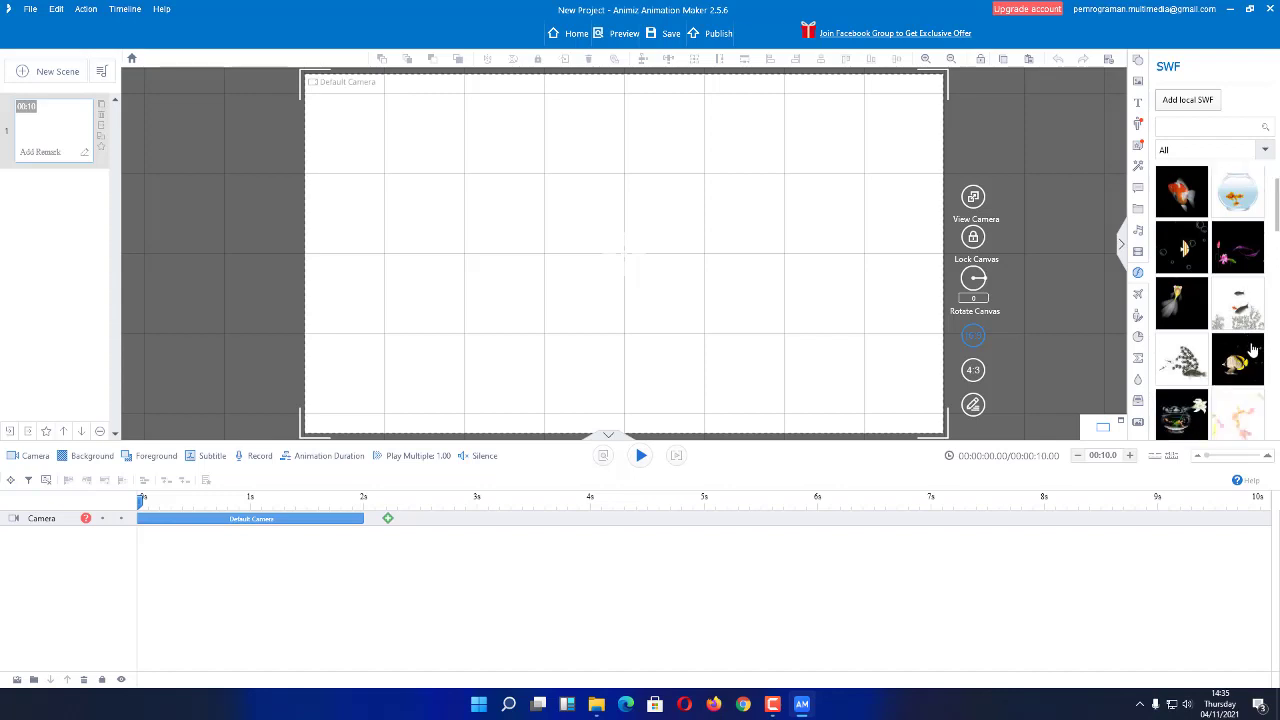
pyautogui.scroll(-5, 1252, 348)
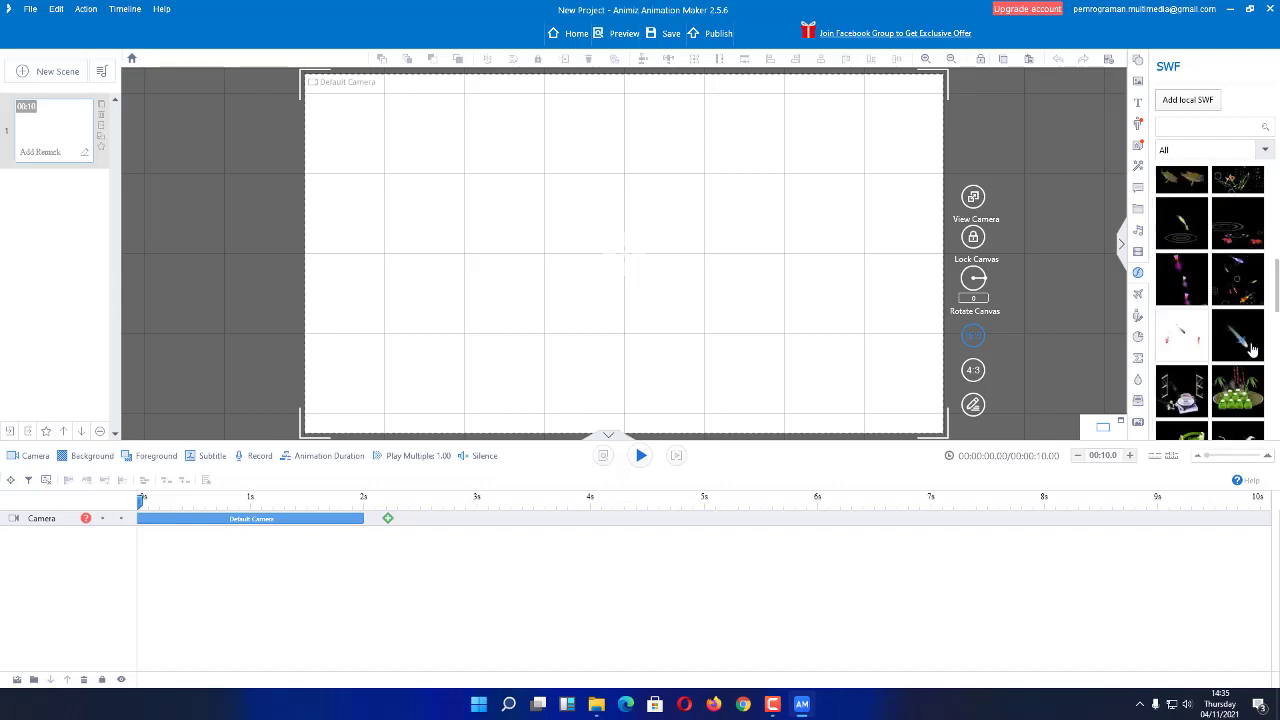
pyautogui.scroll(-6, 1252, 348)
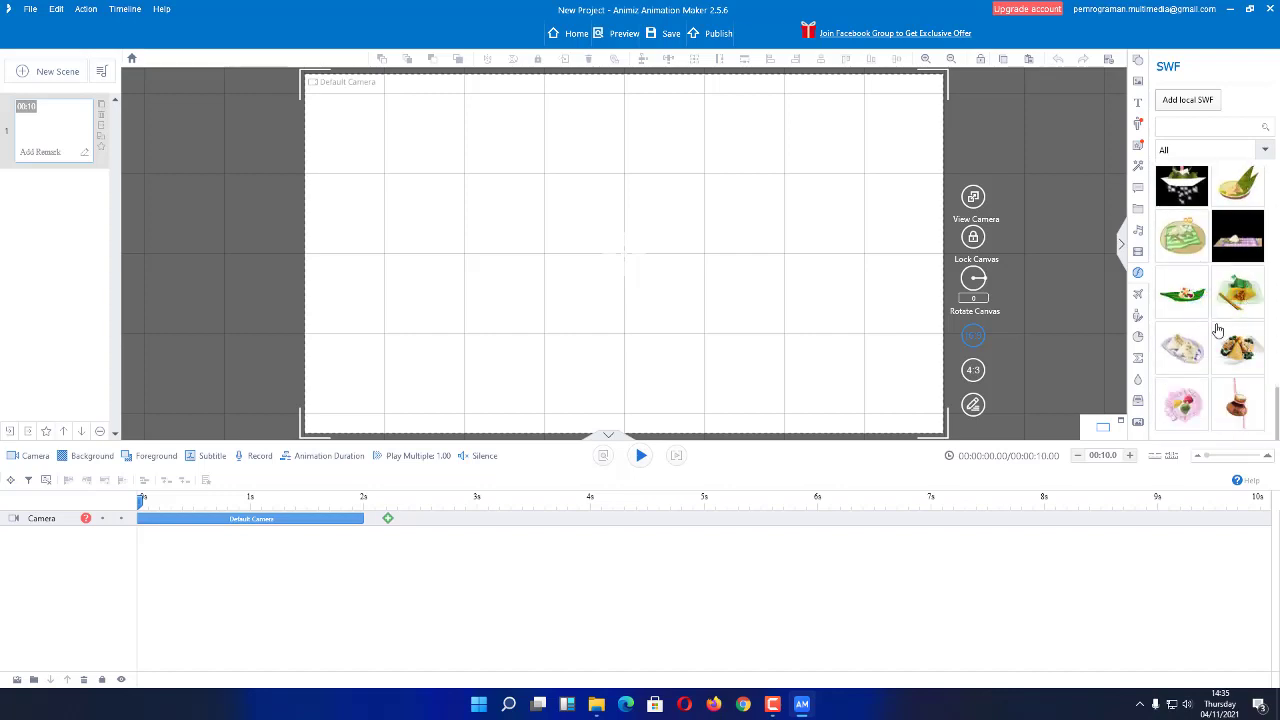
# Step: Inspect the symbols, Flash actors, chart types and formula editor without inserting a formula
pyautogui.click(1137, 295)
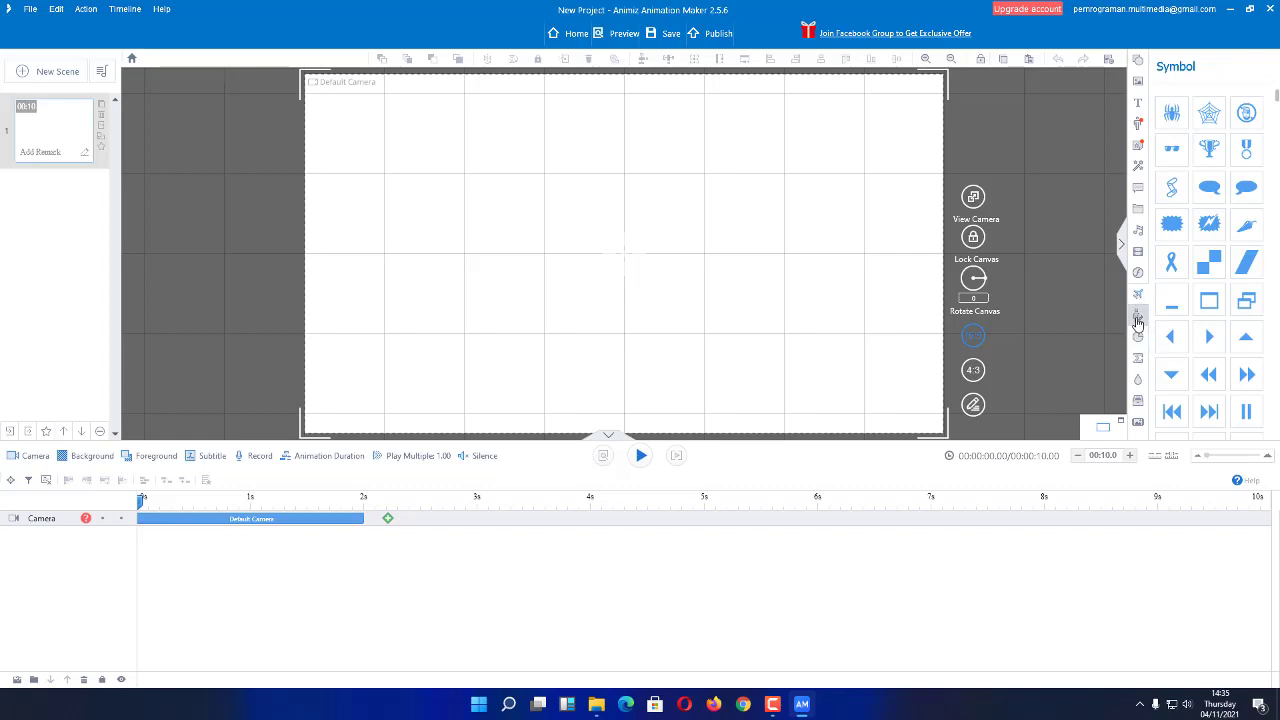
pyautogui.click(1137, 318)
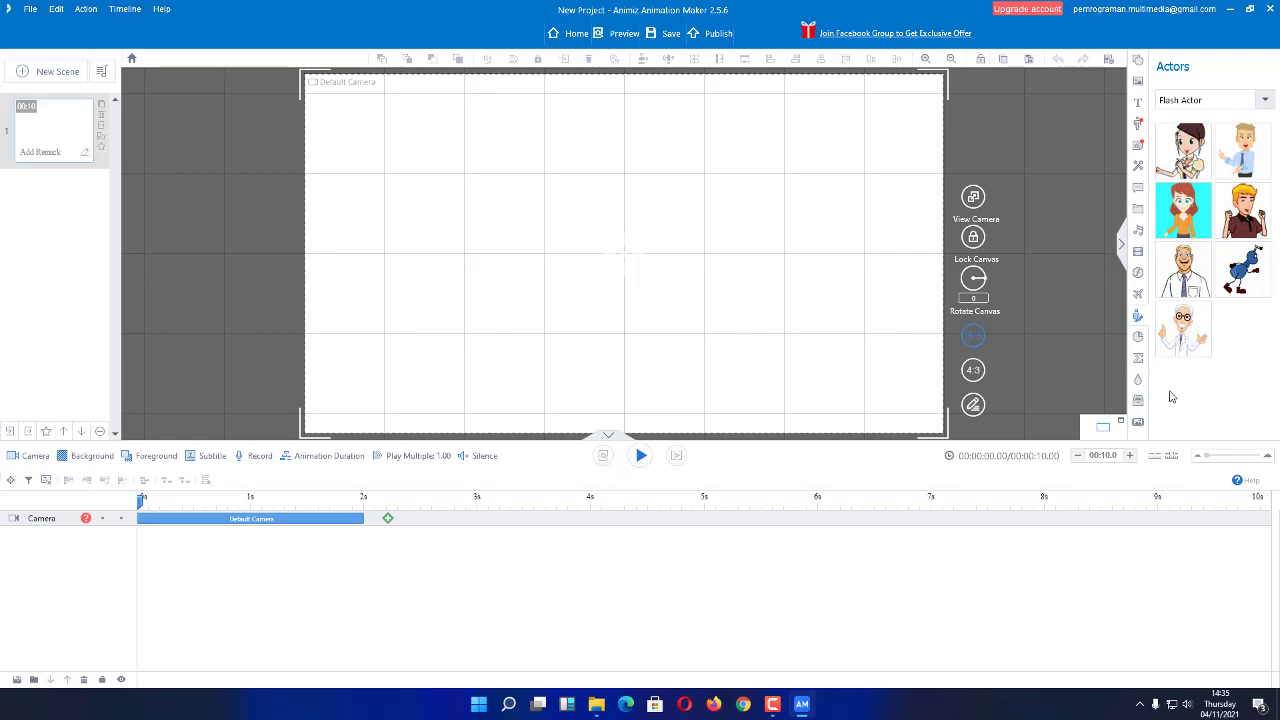
pyautogui.click(1138, 341)
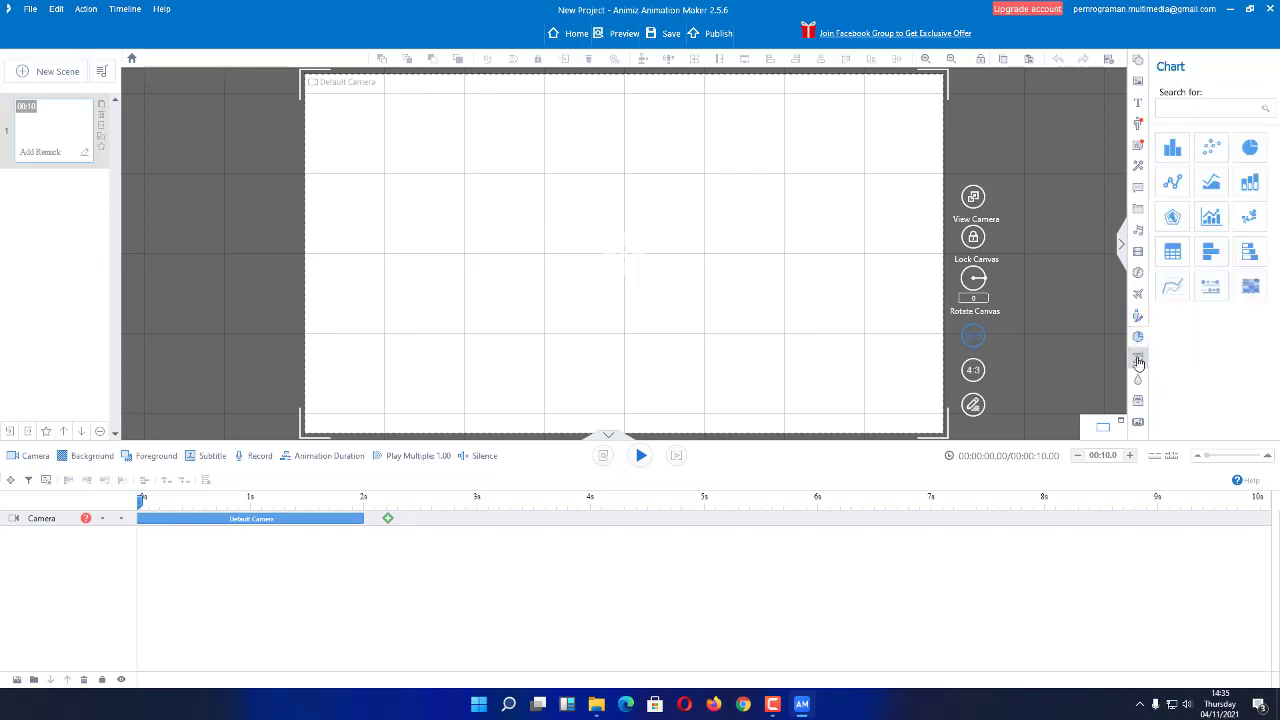
pyautogui.click(1138, 362)
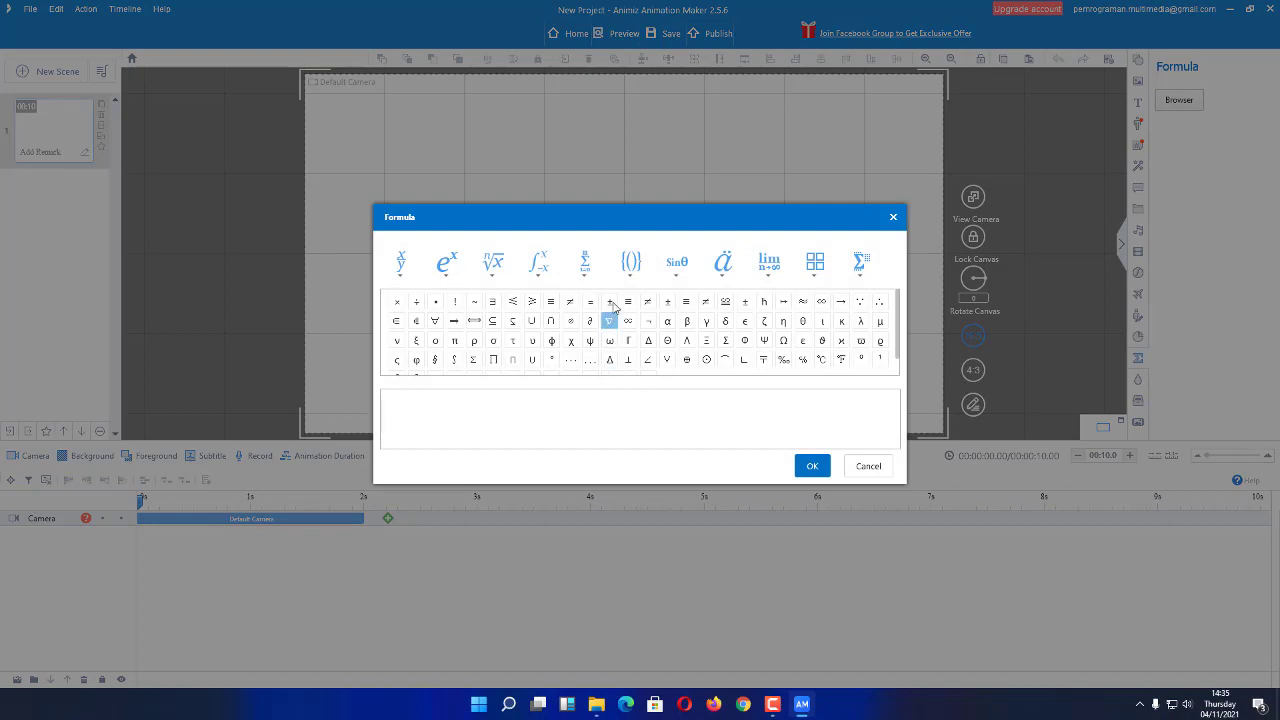
pyautogui.click(868, 466)
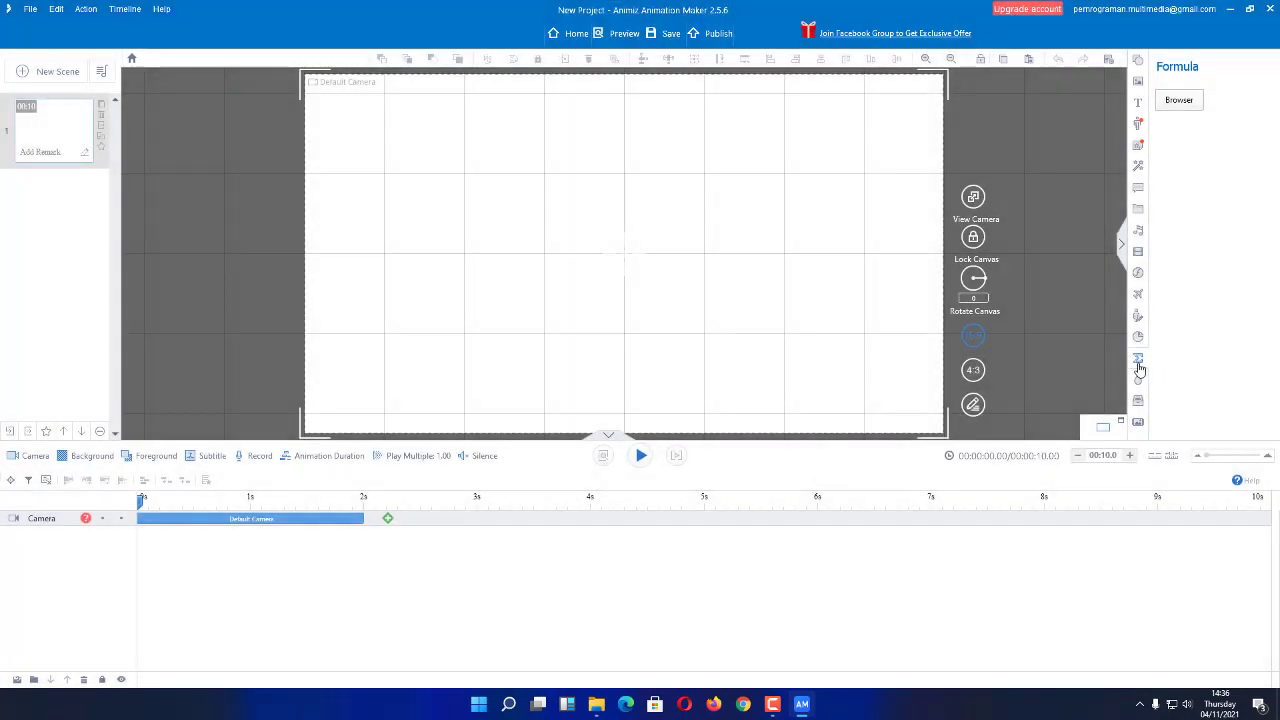
# Step: View the Label tools, the My Library categories and the Slide Show image option
pyautogui.click(1138, 381)
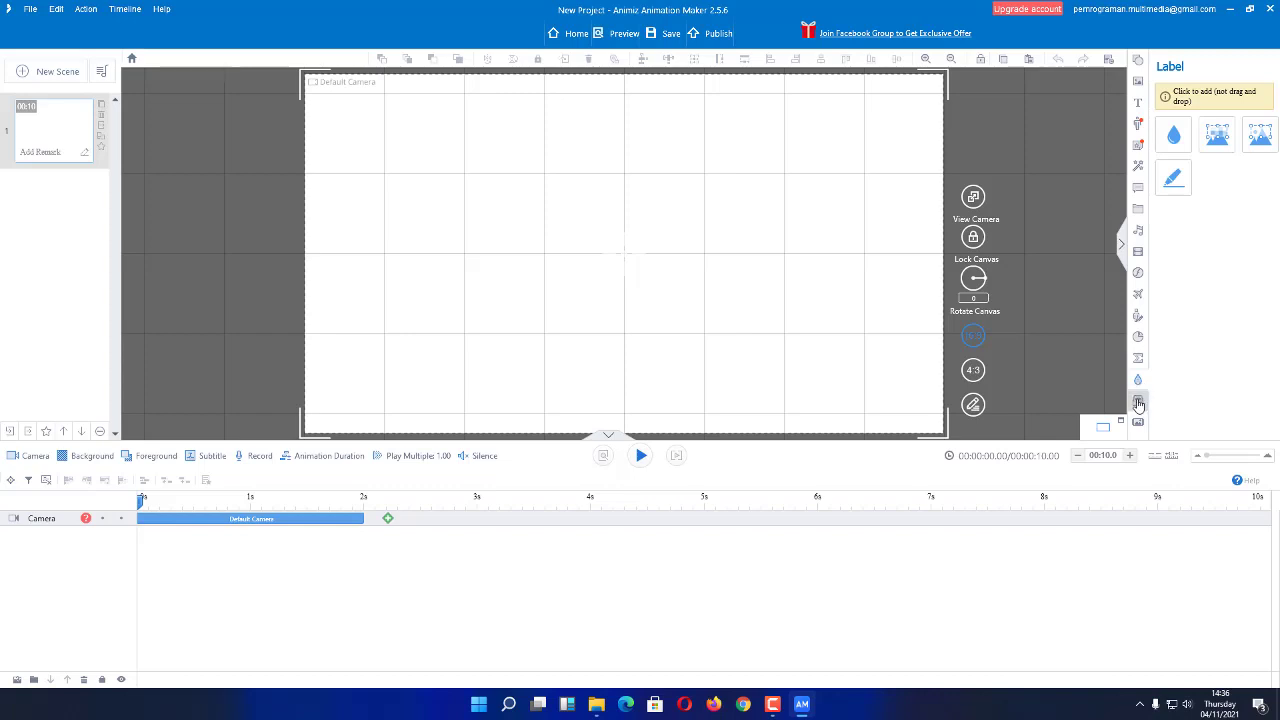
pyautogui.click(1138, 402)
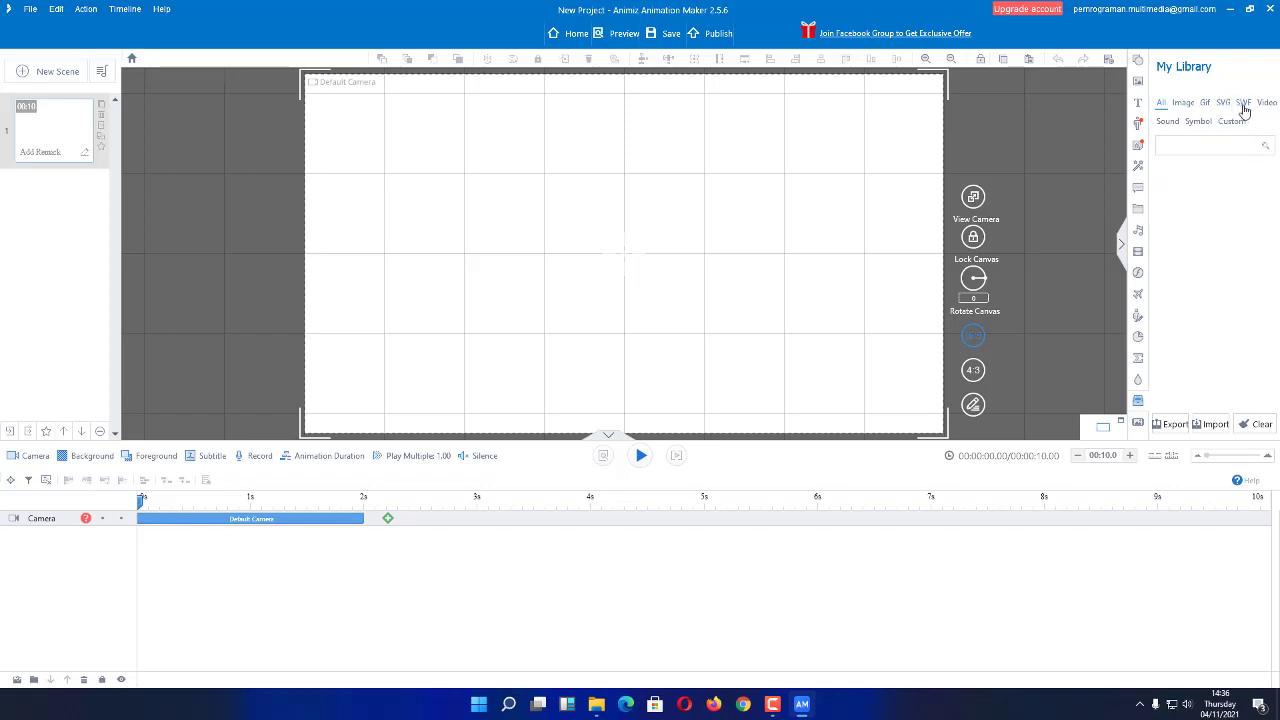
pyautogui.click(1210, 145)
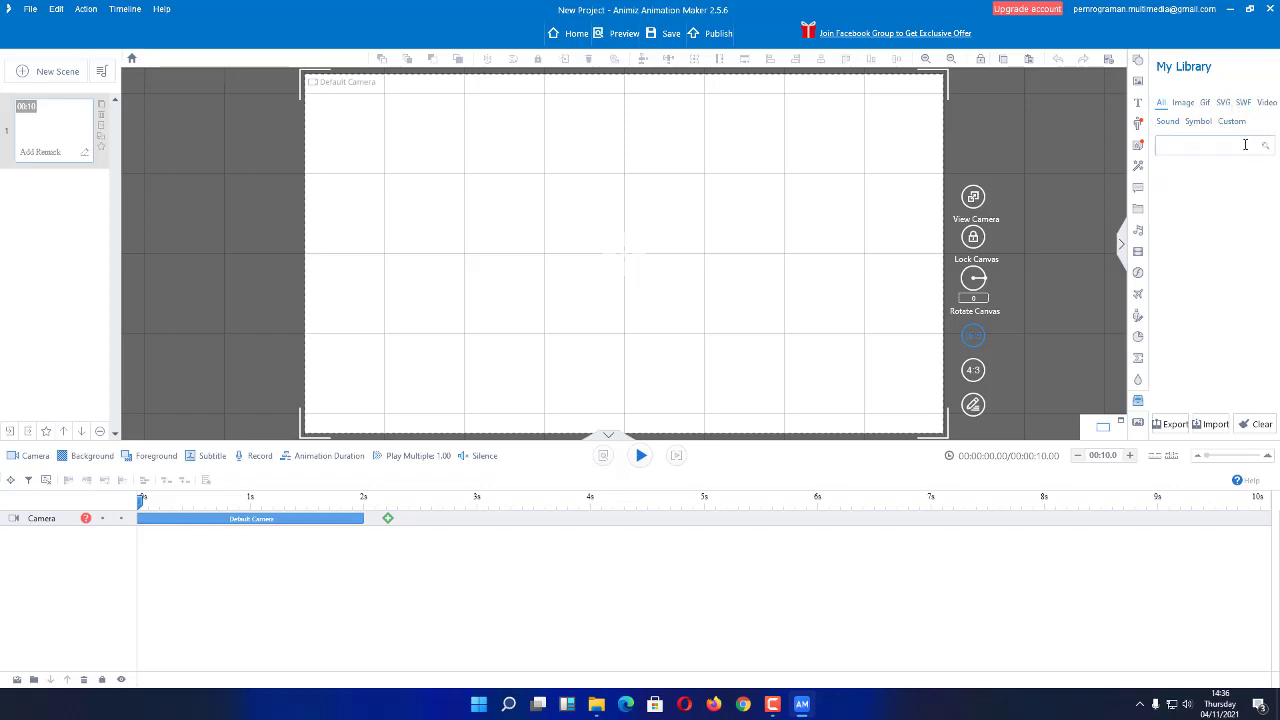
pyautogui.click(1139, 428)
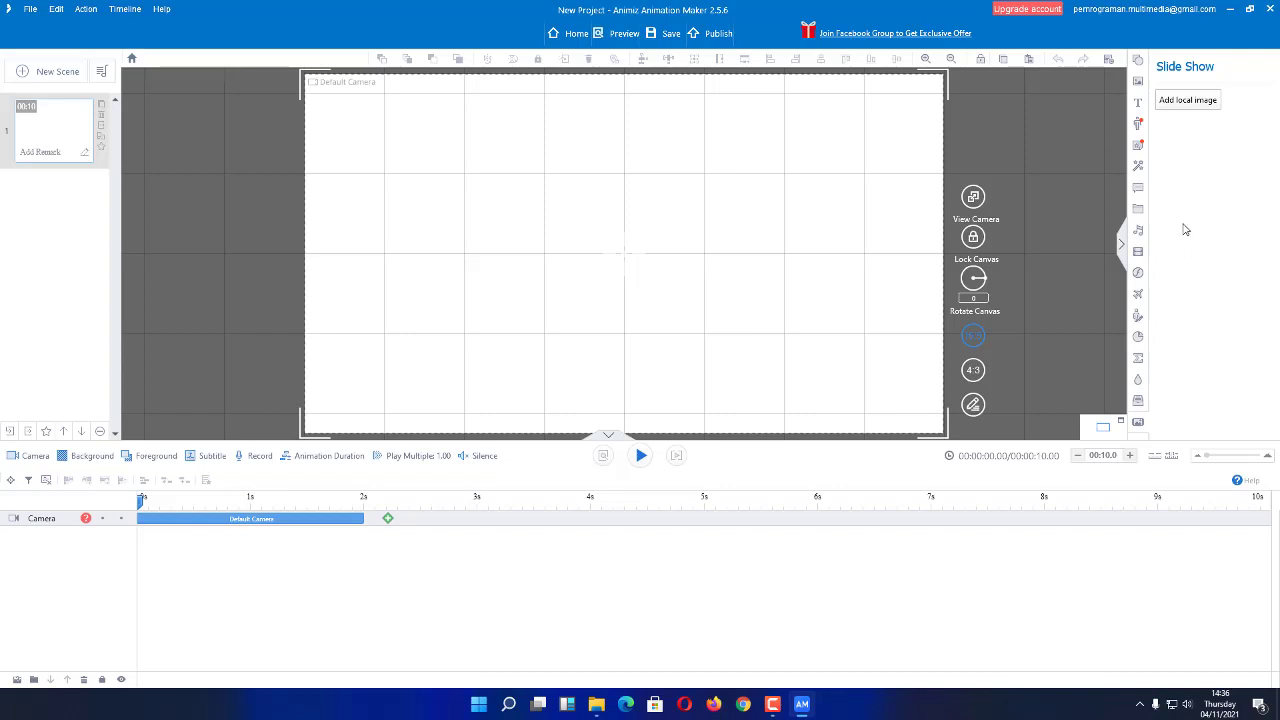
# Step: Browse the Common, Arrow and Rectangle shape categories, looking through the full range of common shapes
pyautogui.click(1137, 63)
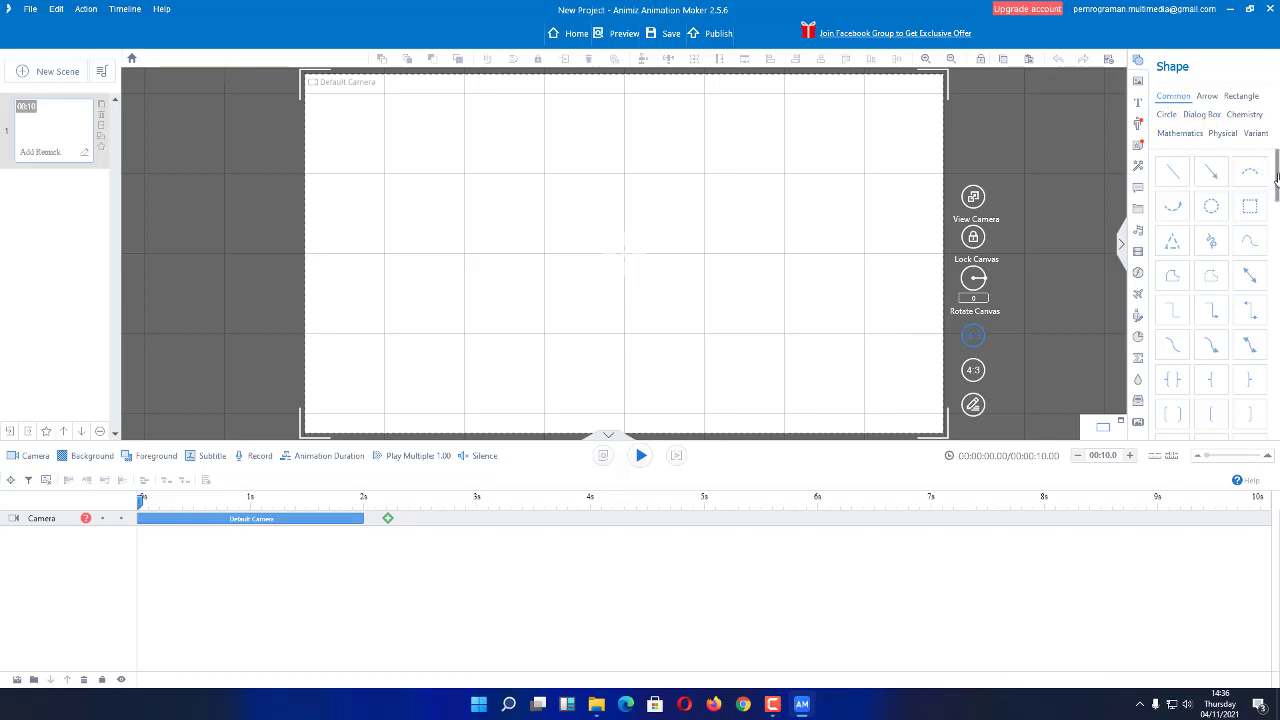
pyautogui.moveTo(1276, 180); pyautogui.dragTo(1276, 210)
pyautogui.click(1208, 98)
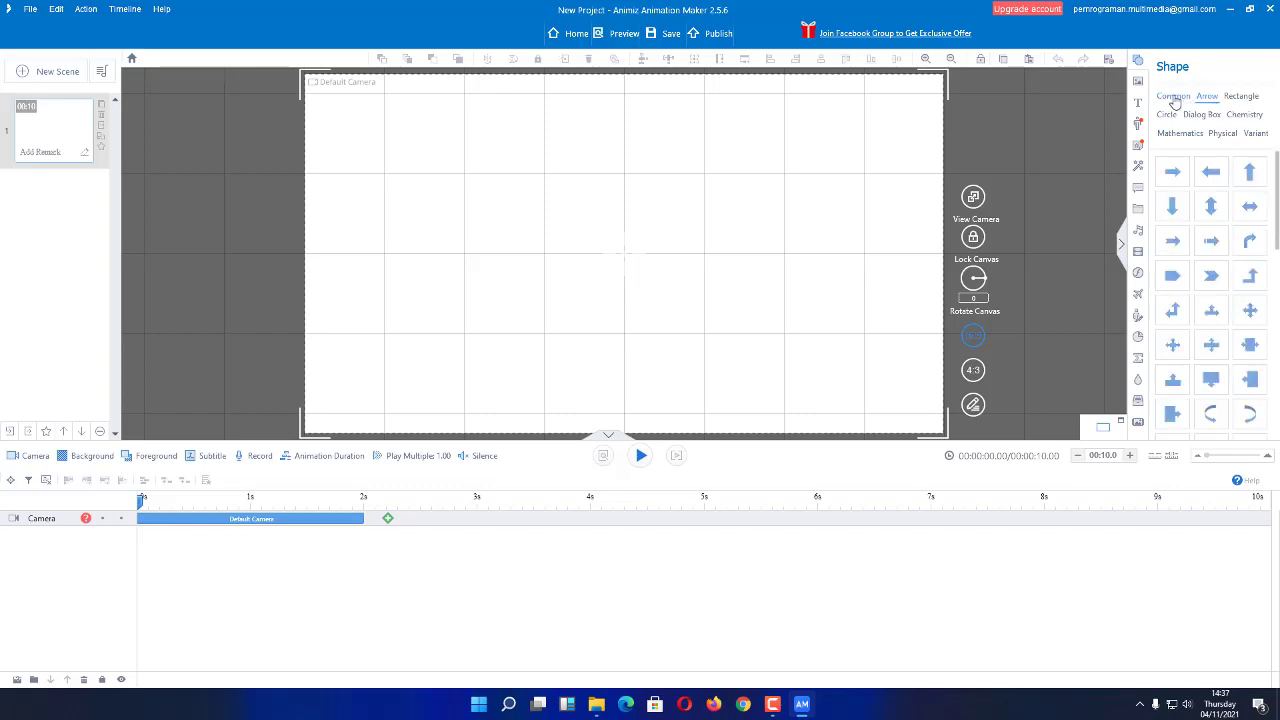
pyautogui.click(1174, 97)
pyautogui.moveTo(1276, 166); pyautogui.dragTo(1277, 256)
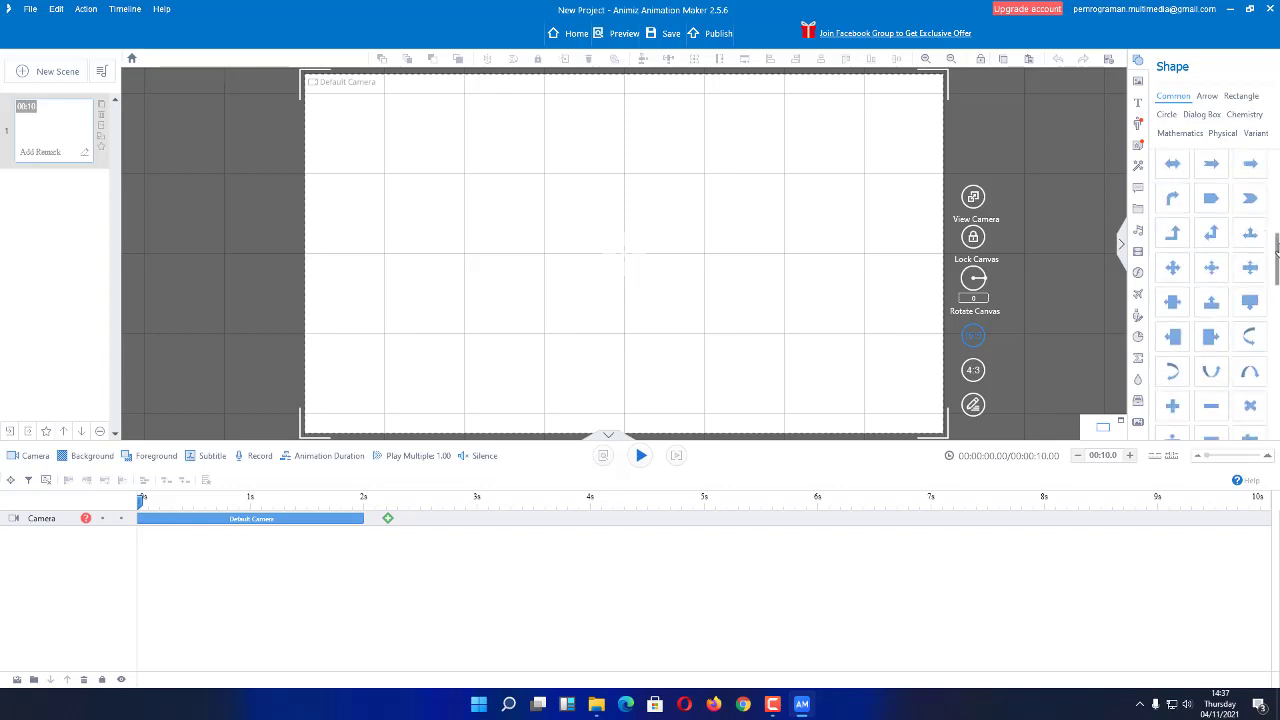
pyautogui.click(1243, 98)
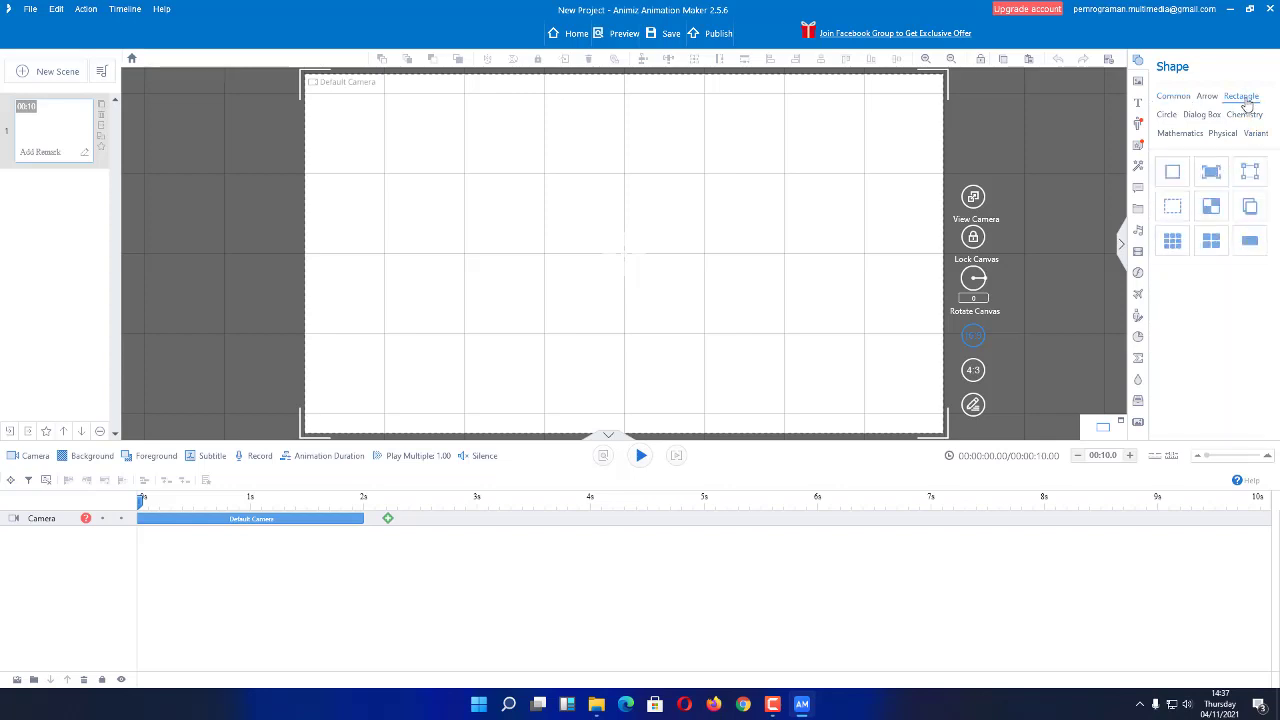
pyautogui.click(1173, 96)
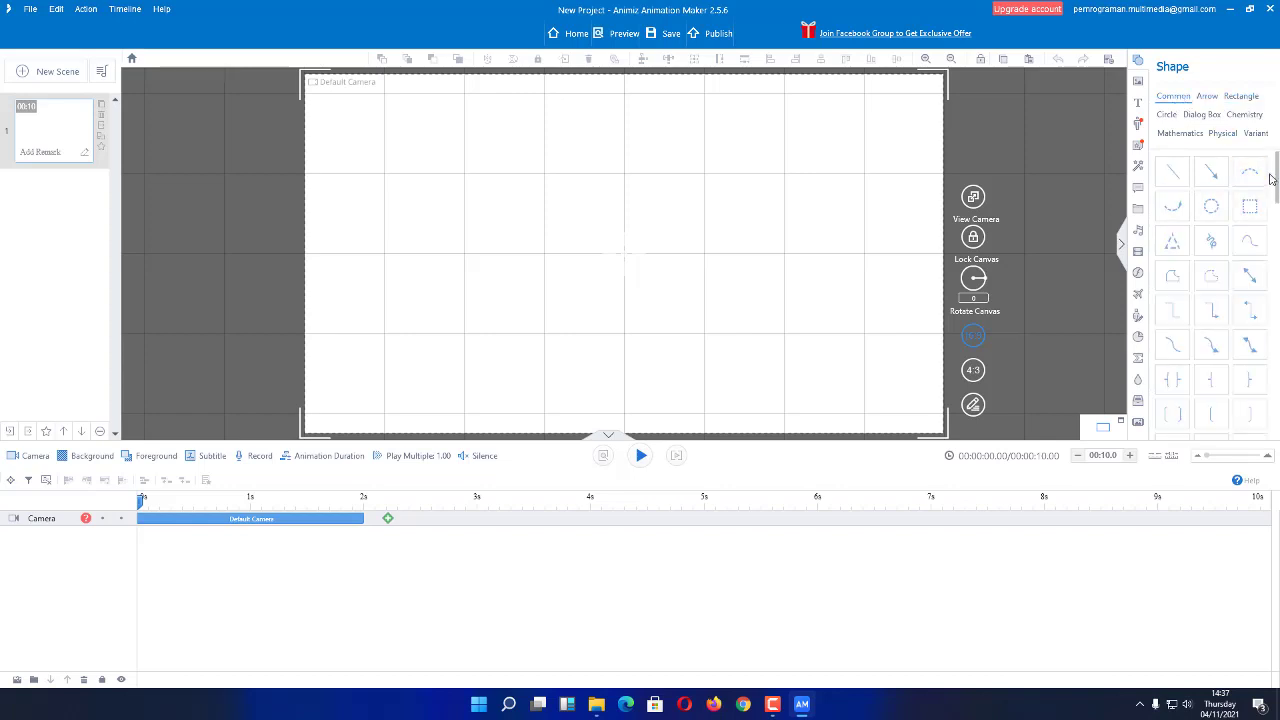
pyautogui.moveTo(1272, 178); pyautogui.dragTo(1277, 421)
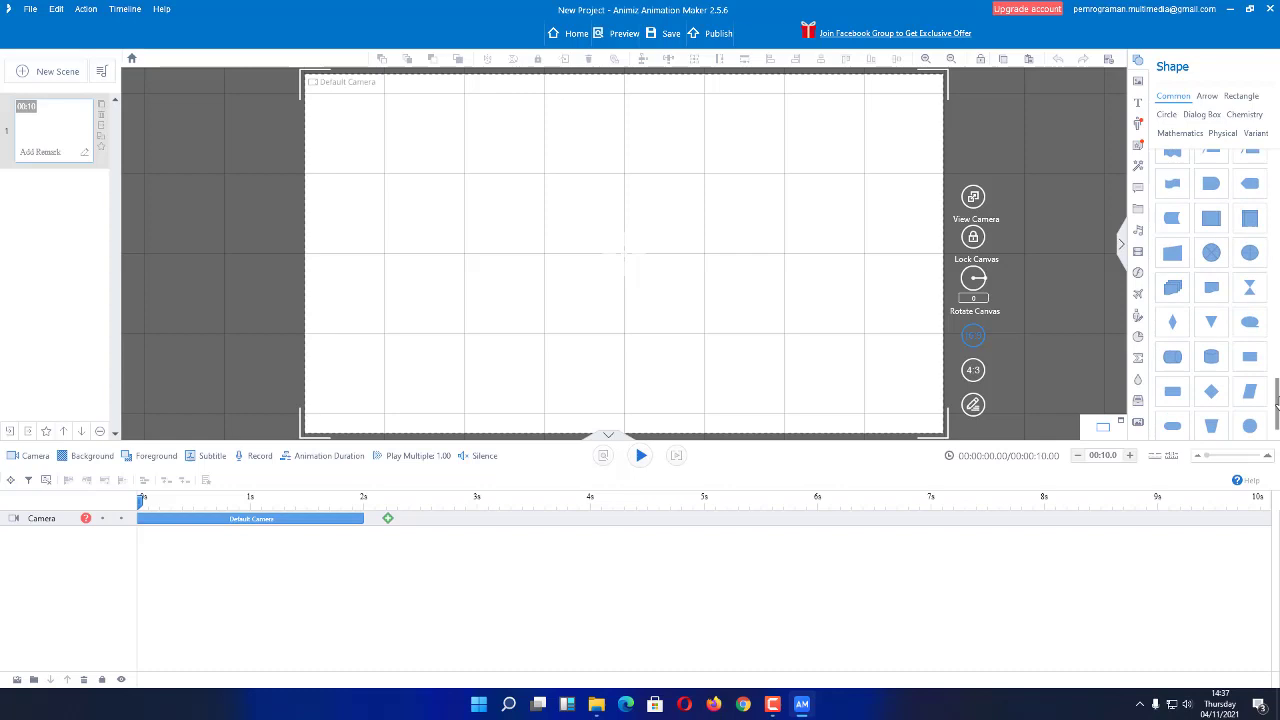
# Step: Check the Chemistry, Mathematics, Physical and Variant shape categories
pyautogui.click(1245, 117)
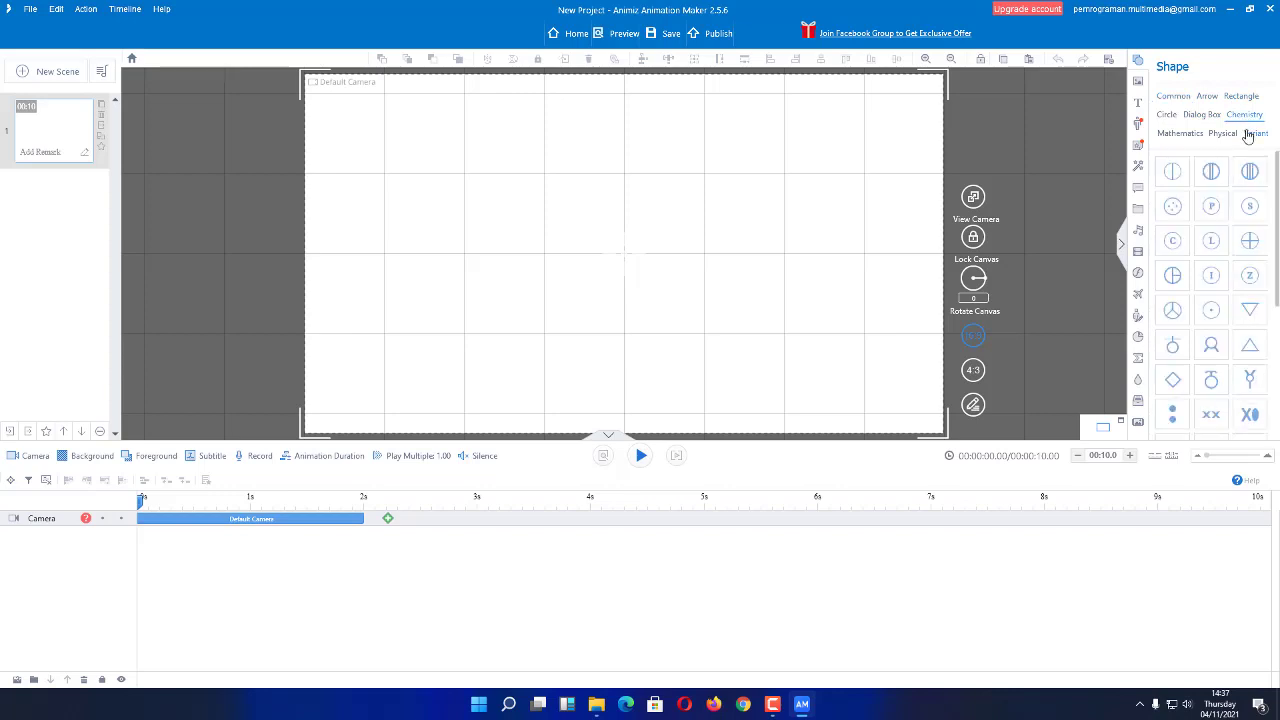
pyautogui.click(1196, 140)
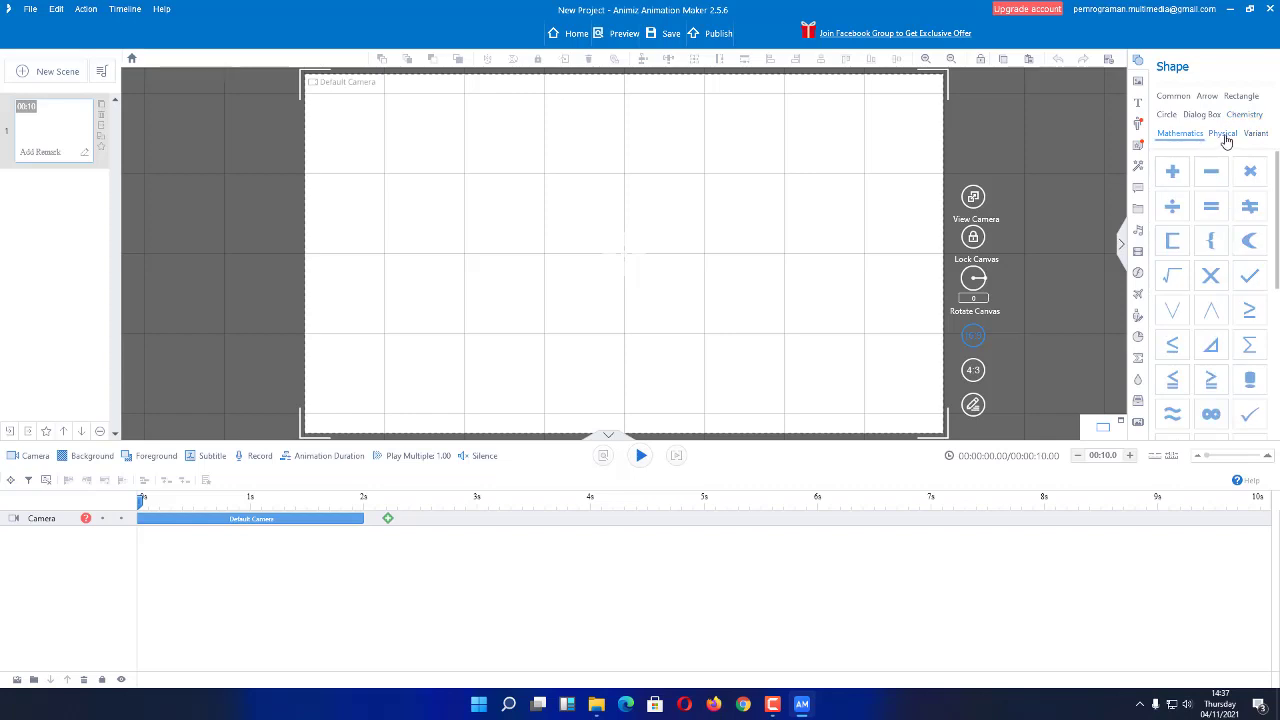
pyautogui.click(1225, 136)
pyautogui.click(1257, 136)
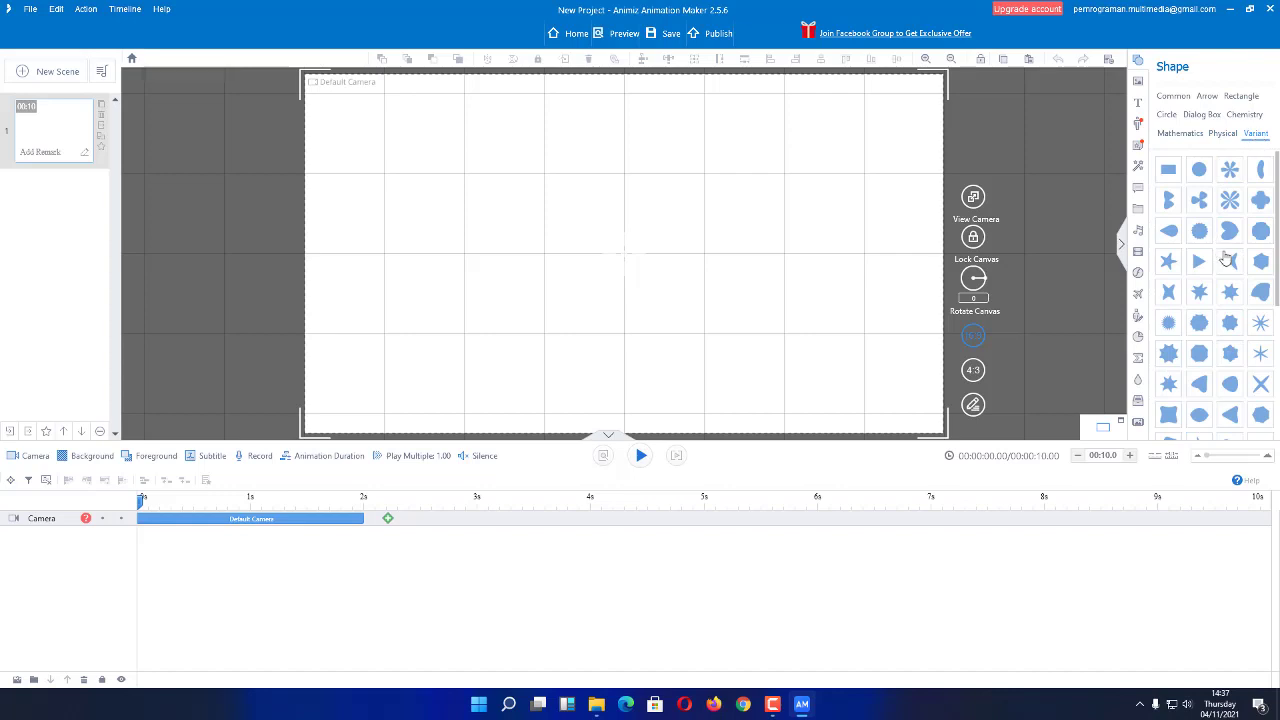
# Step: View the Circle, Arrow and Rectangle shape categories
pyautogui.click(1168, 115)
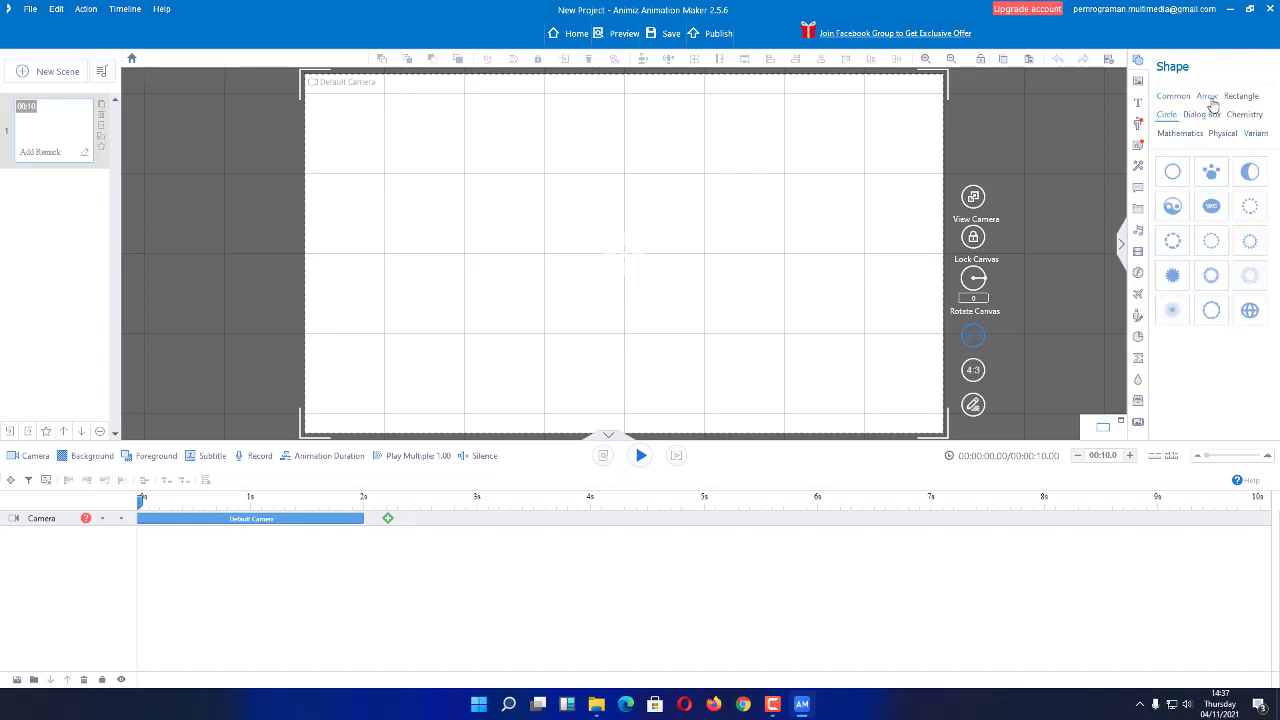
pyautogui.click(1208, 100)
pyautogui.click(1243, 99)
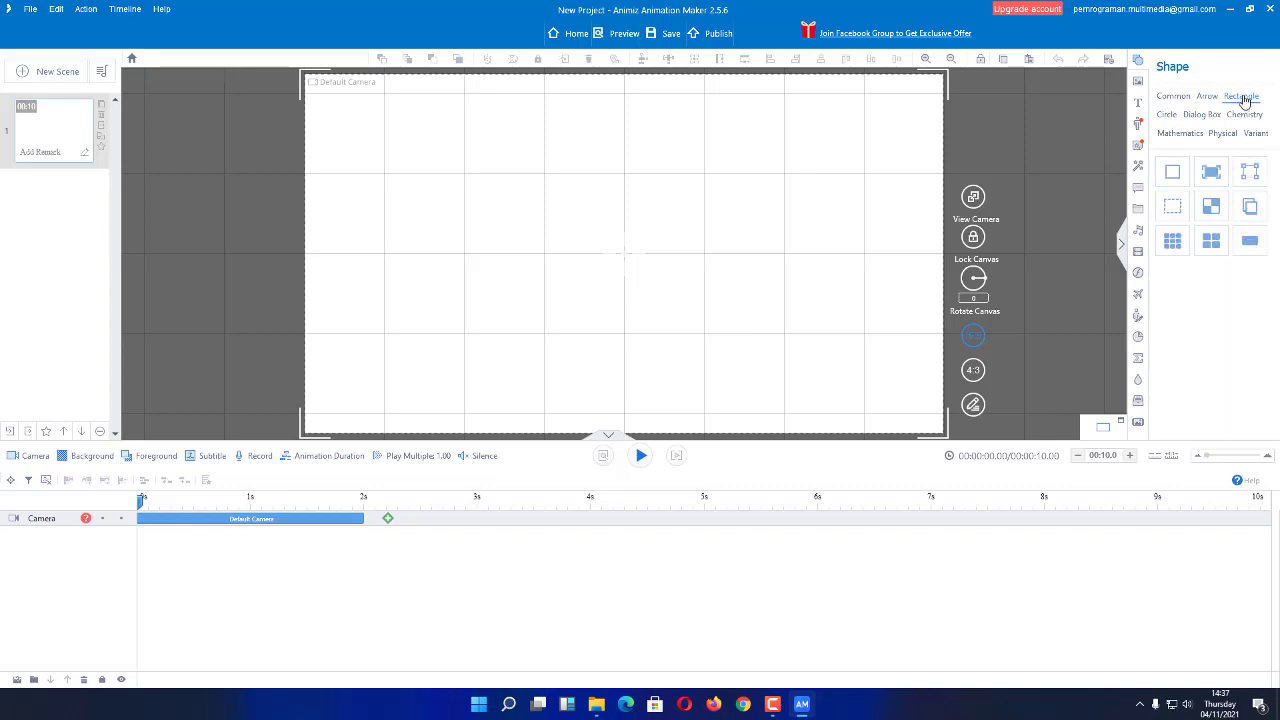
# Step: From the Common shapes, draw a rounded rectangle about 451 by 254 in the canvas's upper left and a circle about 200 wide at its right
pyautogui.click(1172, 96)
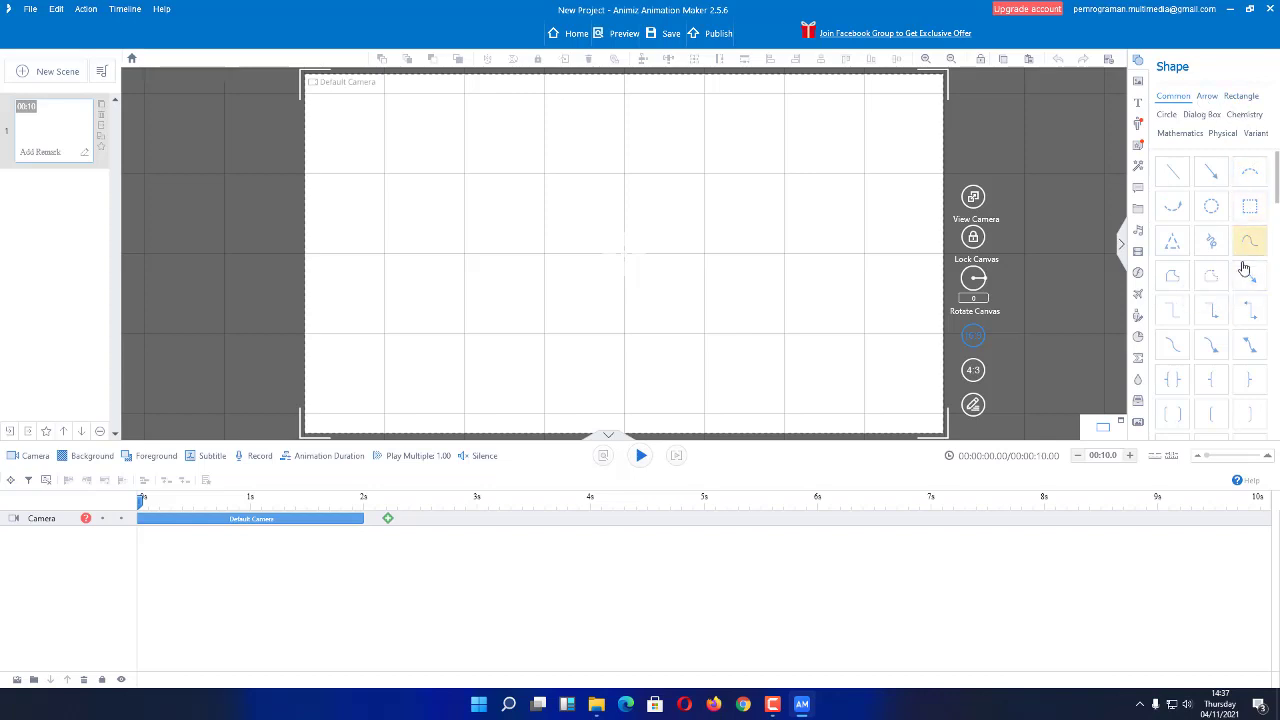
pyautogui.scroll(-4, 1228, 276)
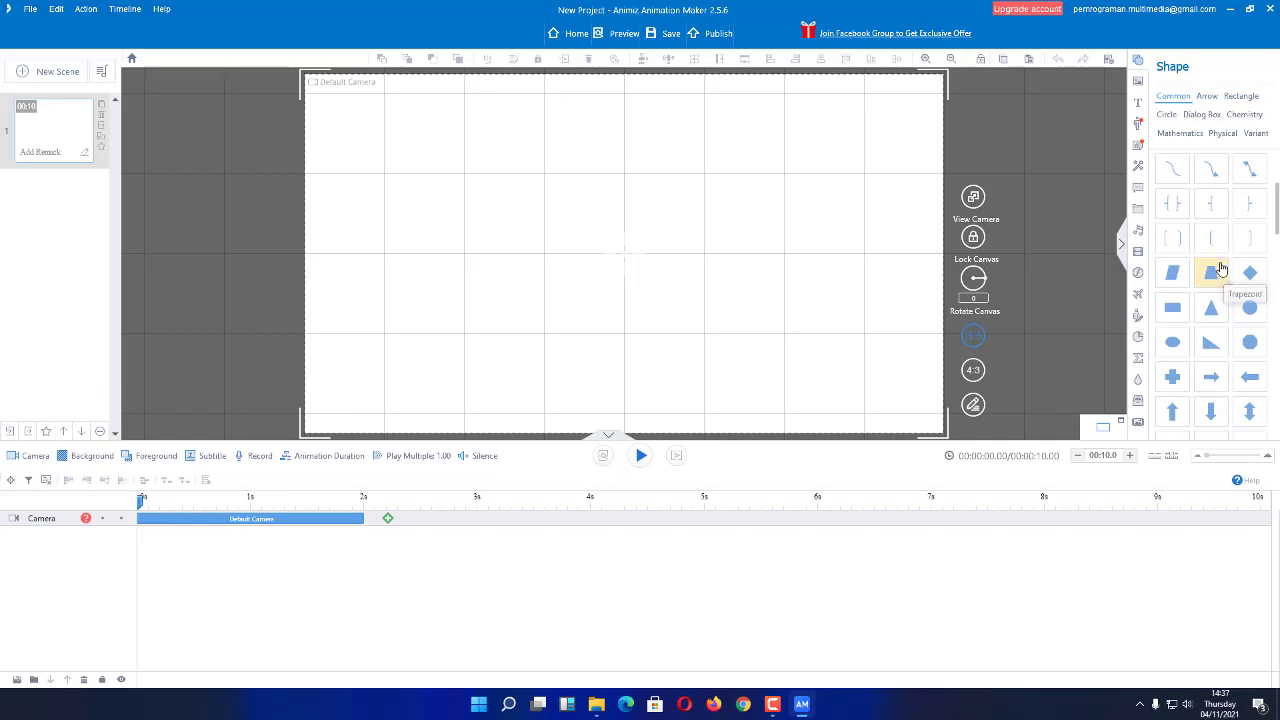
pyautogui.click(1170, 311)
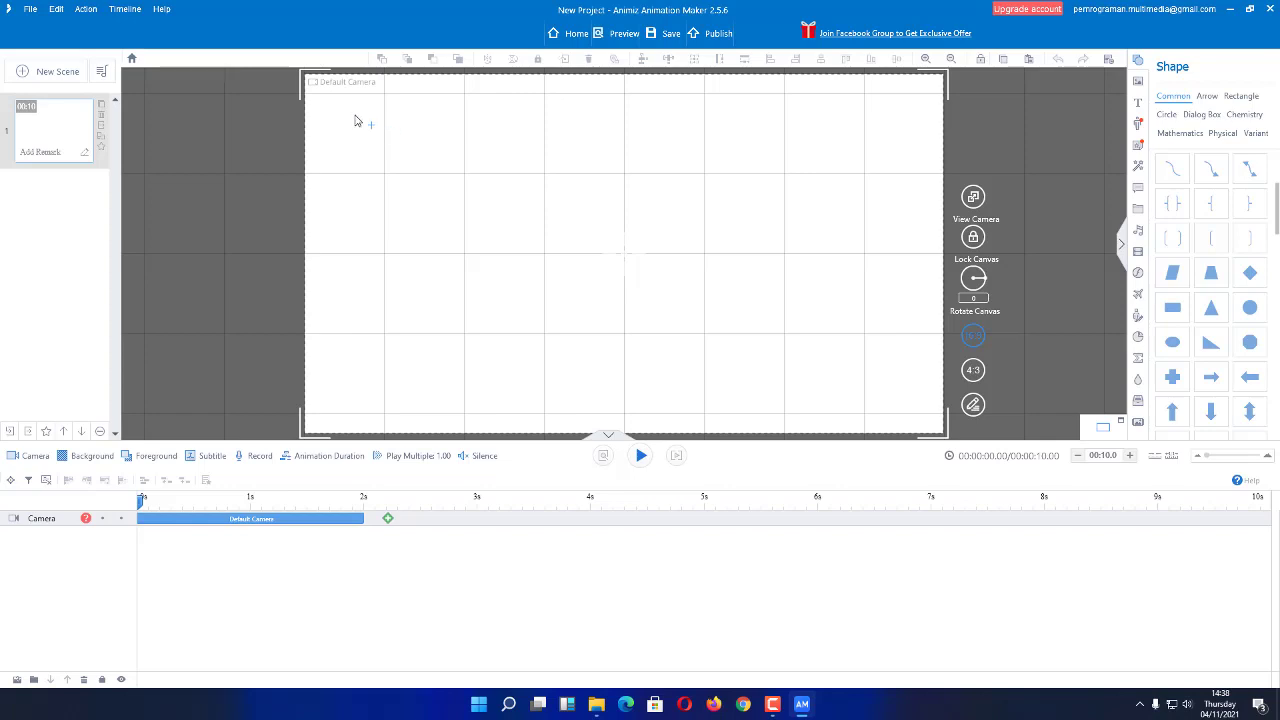
pyautogui.moveTo(354, 120); pyautogui.dragTo(492, 200)
pyautogui.moveTo(505, 205); pyautogui.dragTo(507, 205)
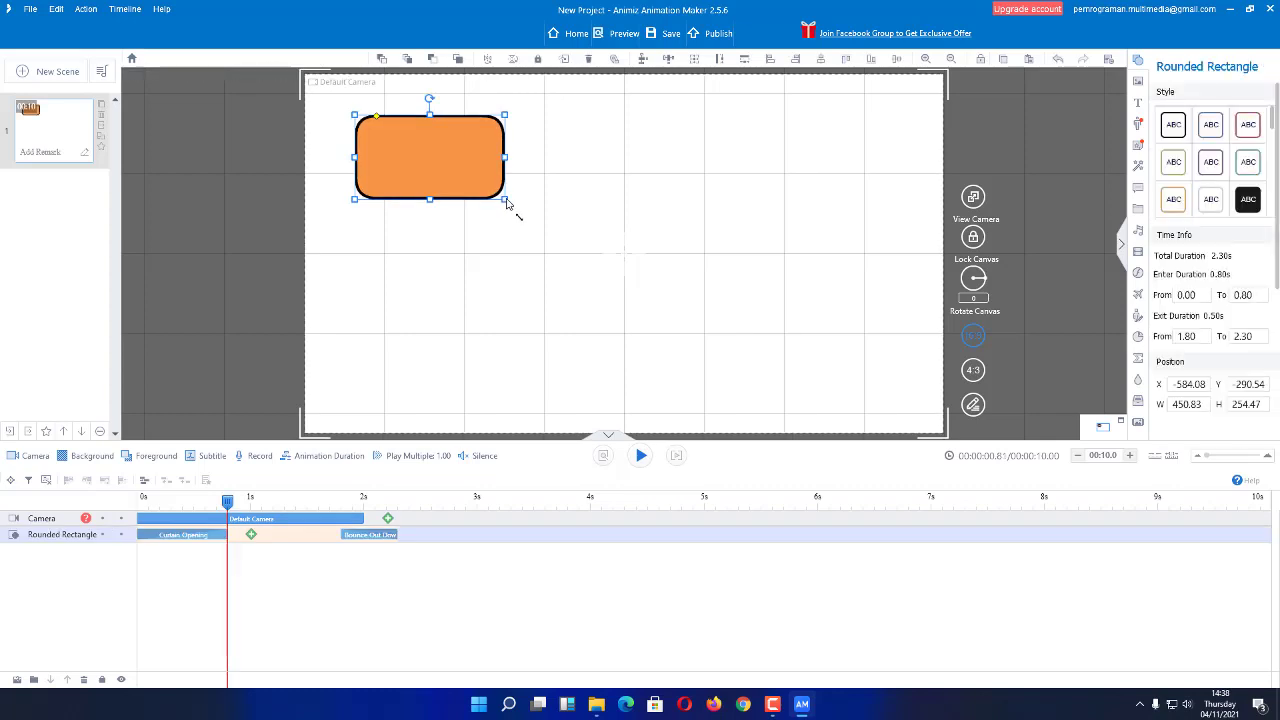
pyautogui.click(751, 161)
pyautogui.moveTo(1243, 307); pyautogui.dragTo(783, 263)
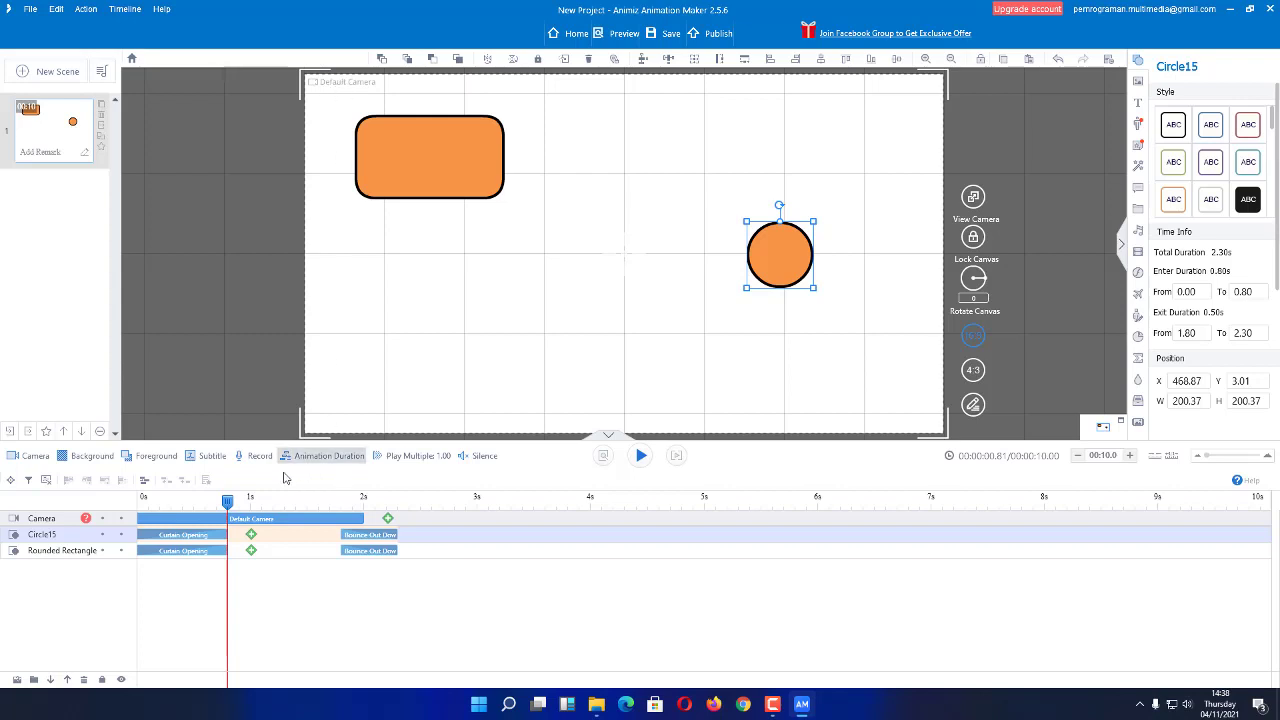
# Step: Move the default camera over the circle to about X 894, Y 212, and preview the scene
pyautogui.click(37, 521)
pyautogui.click(265, 521)
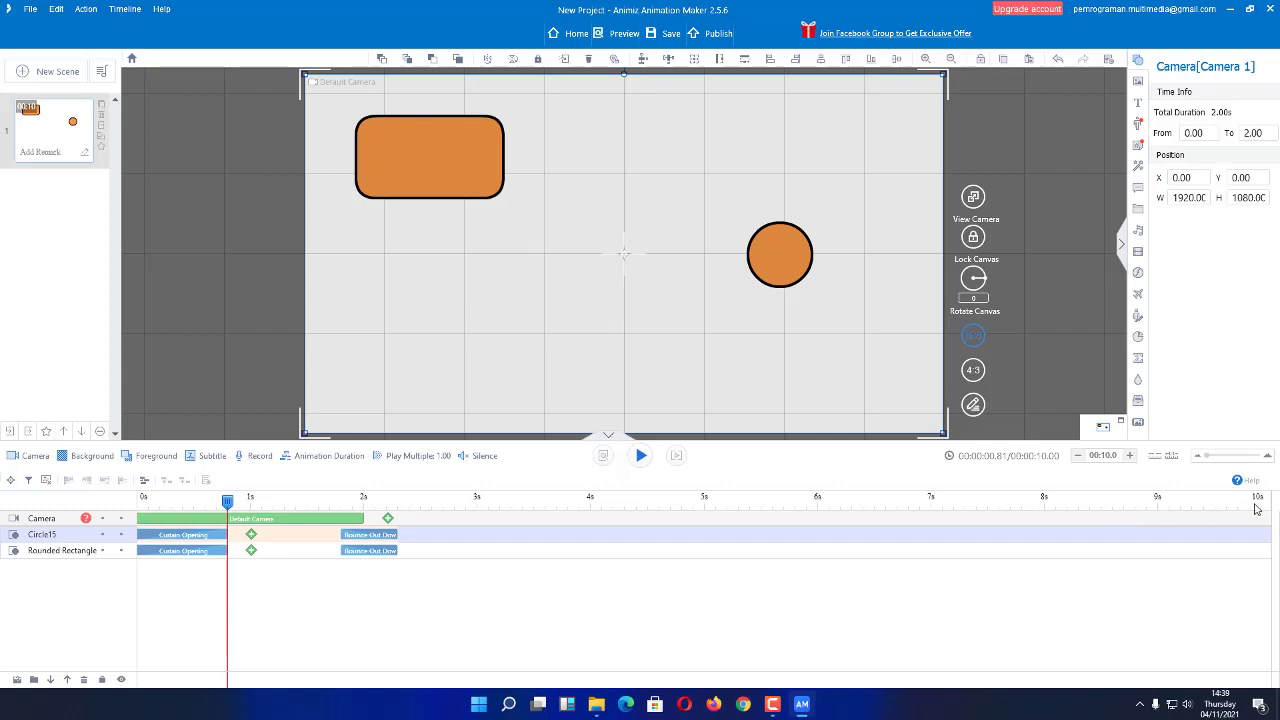
pyautogui.click(389, 517)
pyautogui.moveTo(455, 167)
pyautogui.mouseDown()
pyautogui.moveTo(500, 206)
pyautogui.moveTo(474, 180)
pyautogui.moveTo(506, 203)
pyautogui.moveTo(580, 183)
pyautogui.moveTo(469, 171)
pyautogui.moveTo(440, 152)
pyautogui.mouseUp()
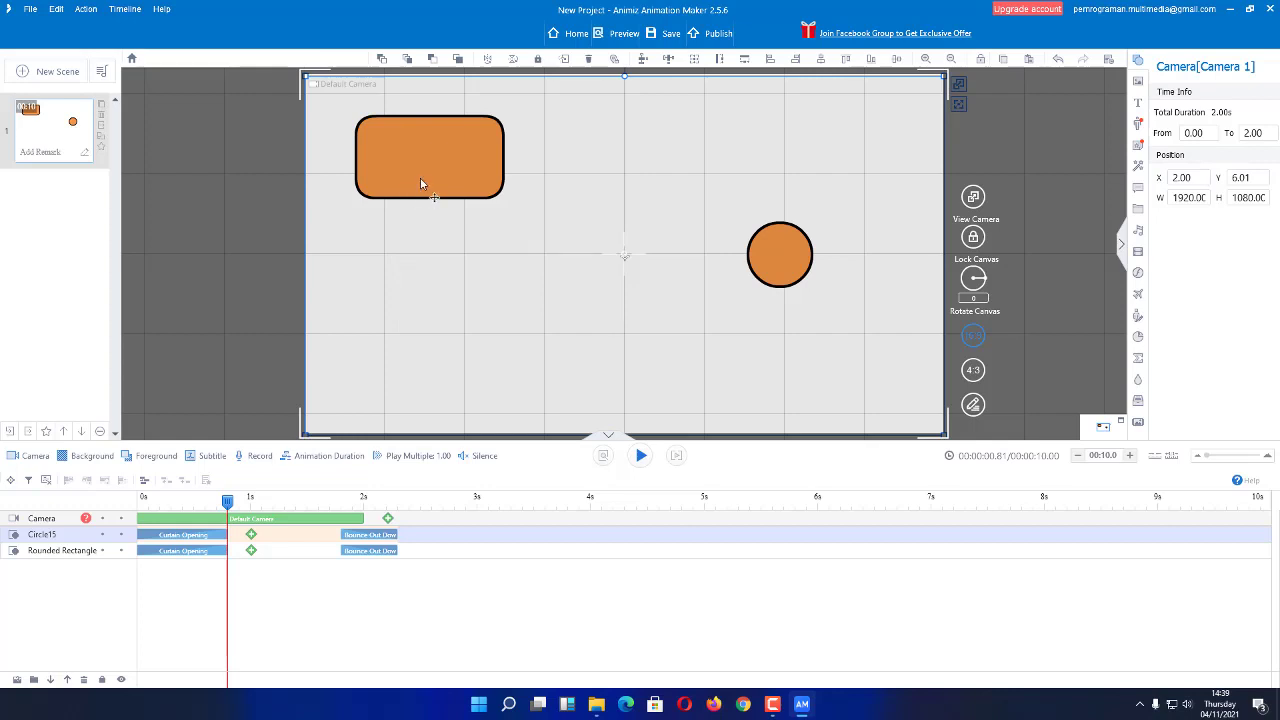
pyautogui.moveTo(420, 183); pyautogui.dragTo(720, 238)
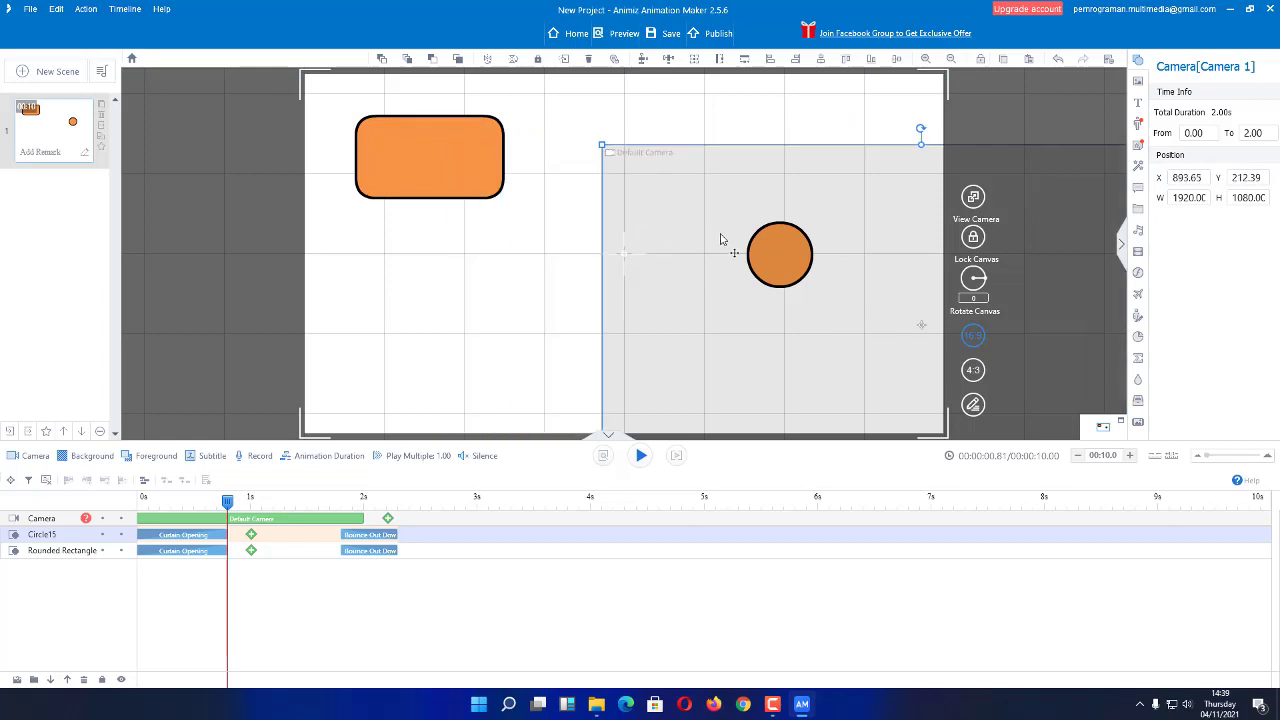
pyautogui.click(676, 455)
pyautogui.click(641, 456)
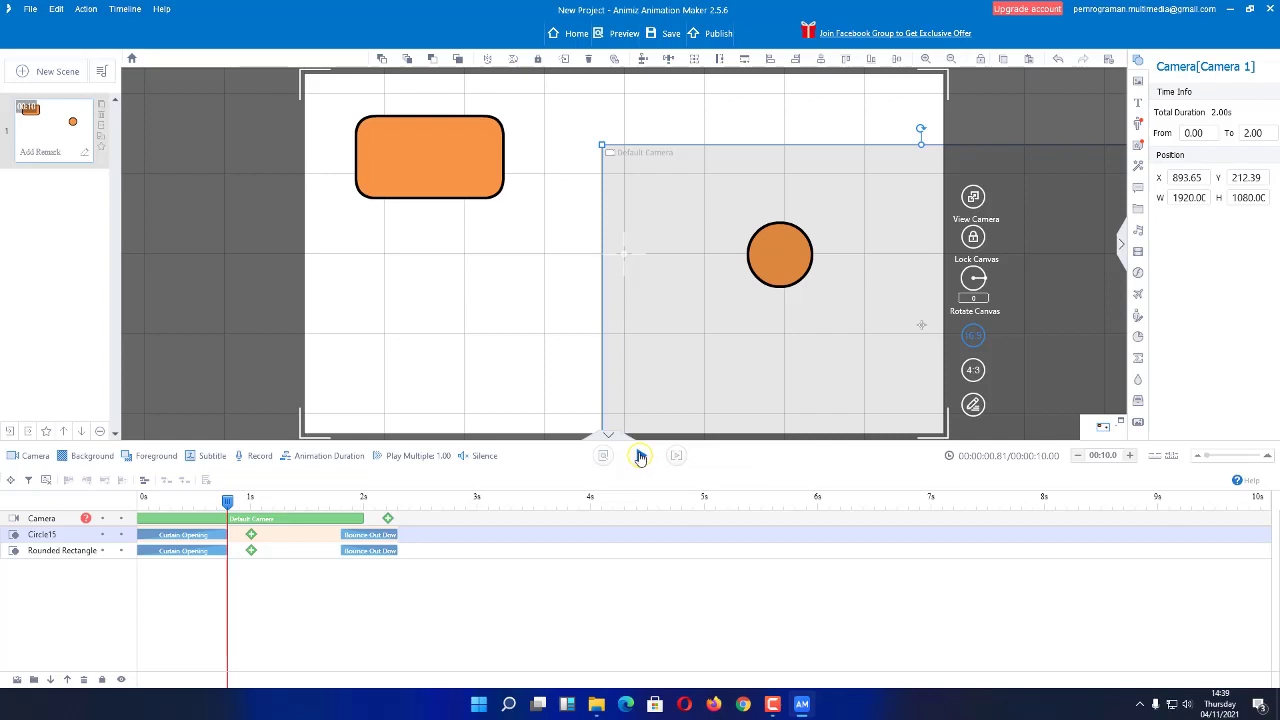
# Step: Check the Curtain Opening entrances of the circle and rounded rectangle by moving the playhead back to 0.16 s
pyautogui.click(173, 535)
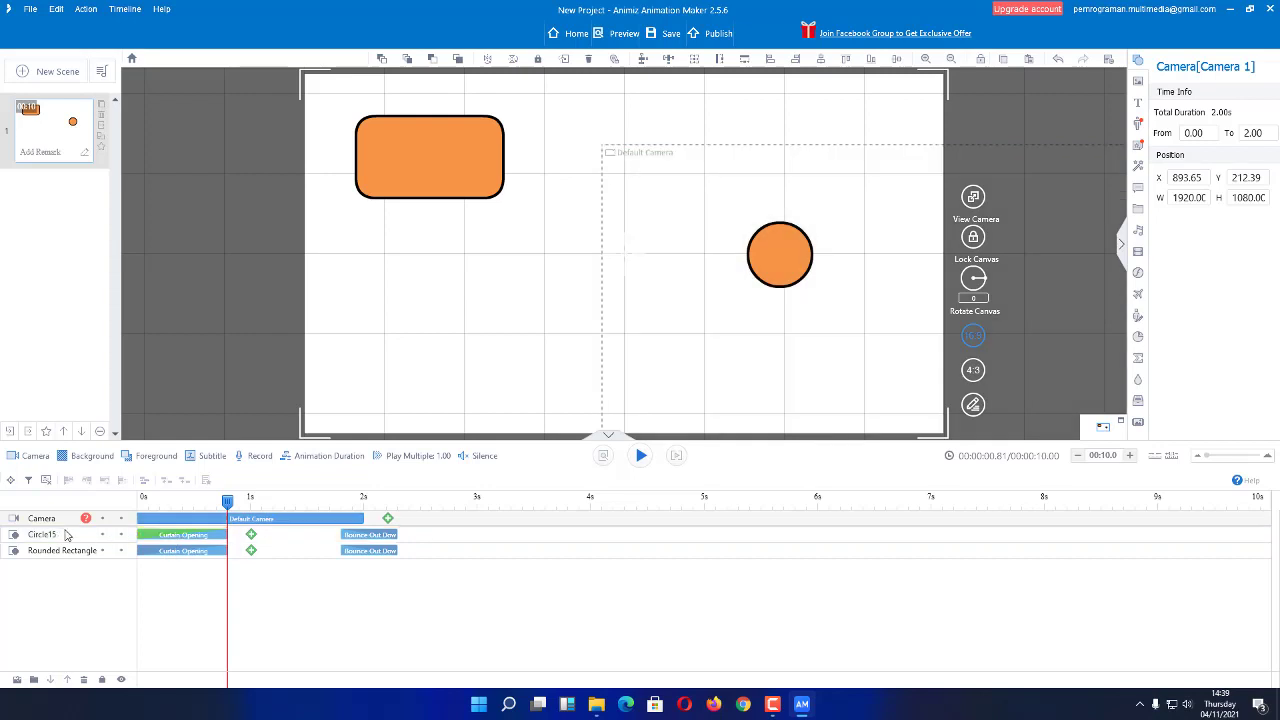
pyautogui.click(173, 551)
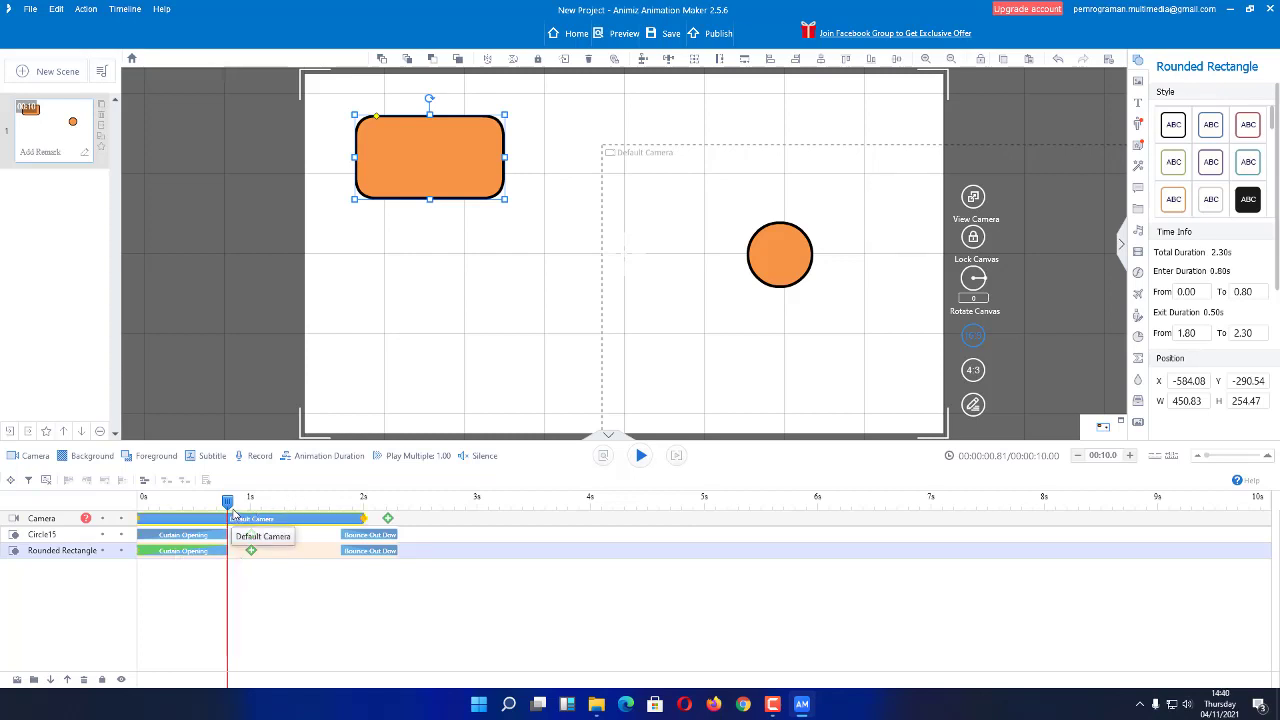
pyautogui.moveTo(227, 503); pyautogui.dragTo(155, 505)
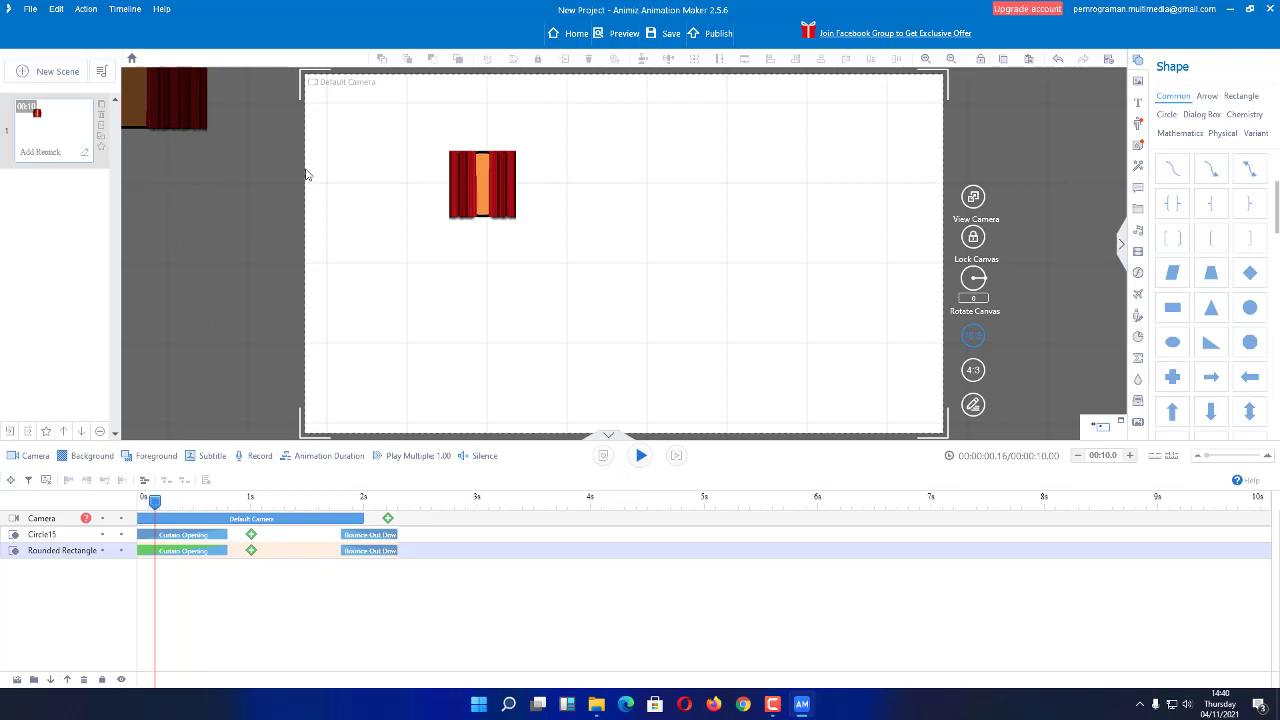
# Step: Move the default camera back to about X -108, Y -58 so it covers both shapes, and play the scene
pyautogui.moveTo(604, 259); pyautogui.dragTo(892, 350)
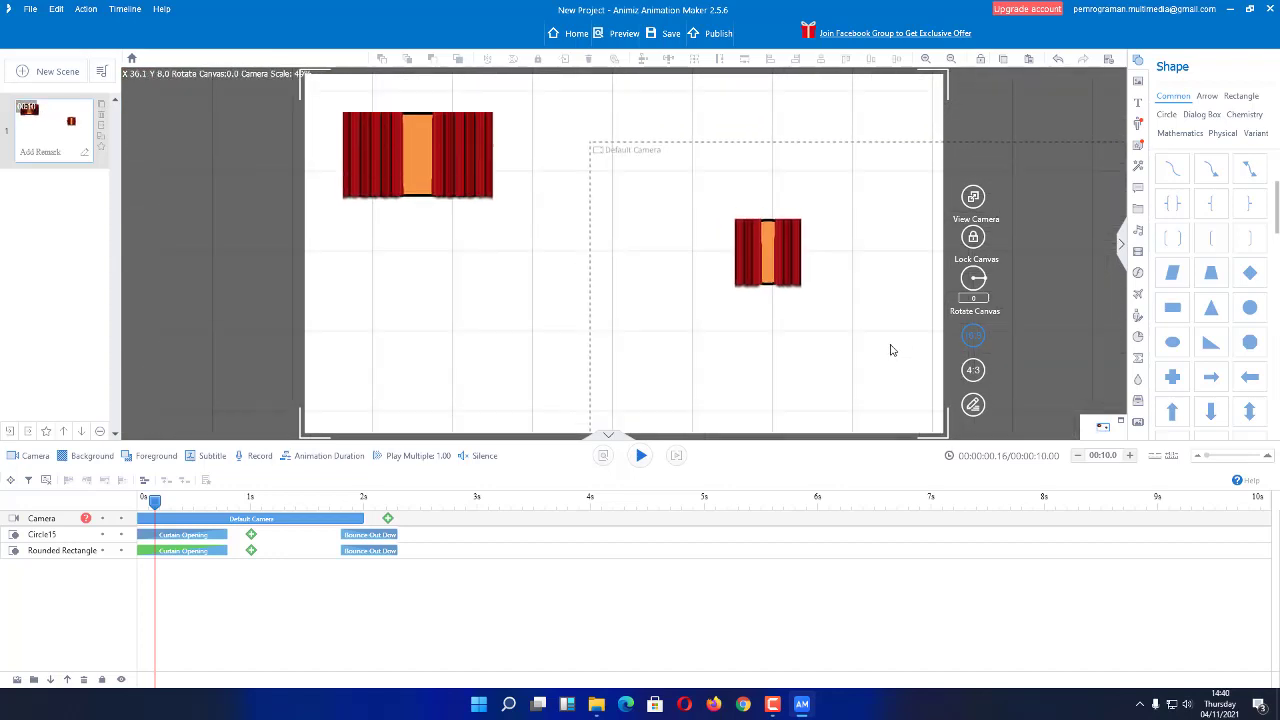
pyautogui.scroll(1, 892, 348)
pyautogui.moveTo(549, 334); pyautogui.dragTo(580, 343)
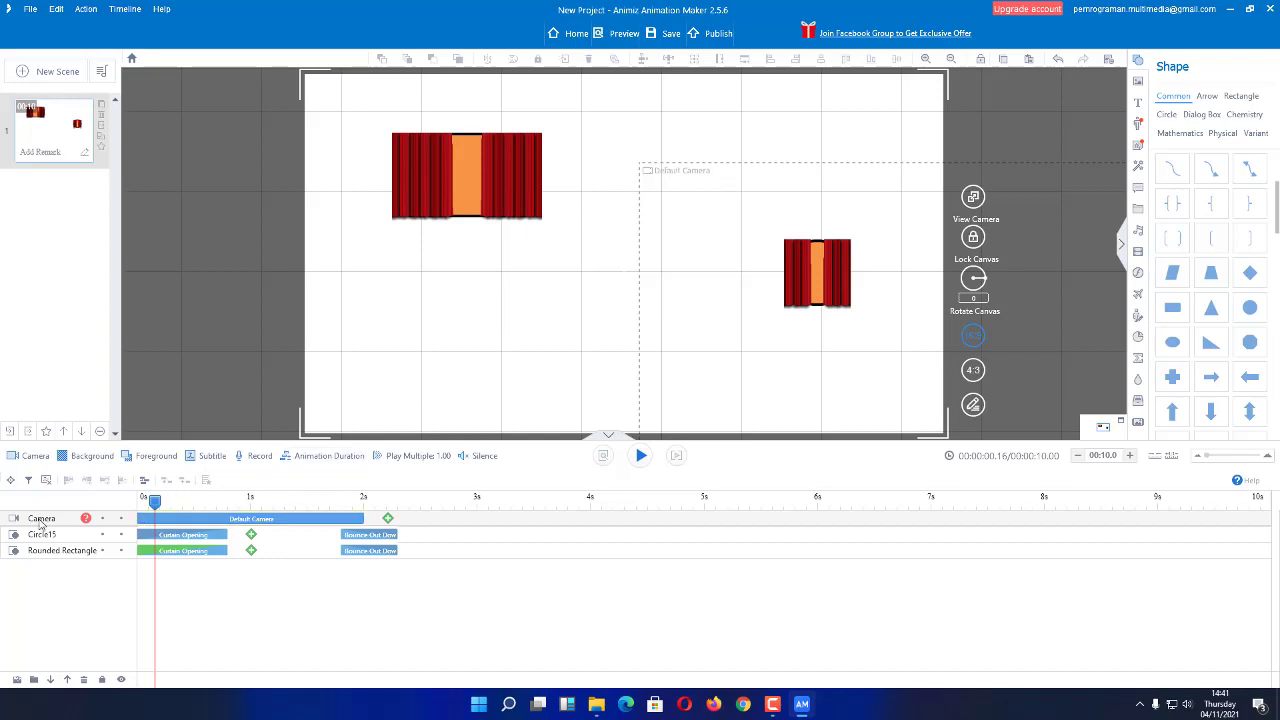
pyautogui.click(240, 522)
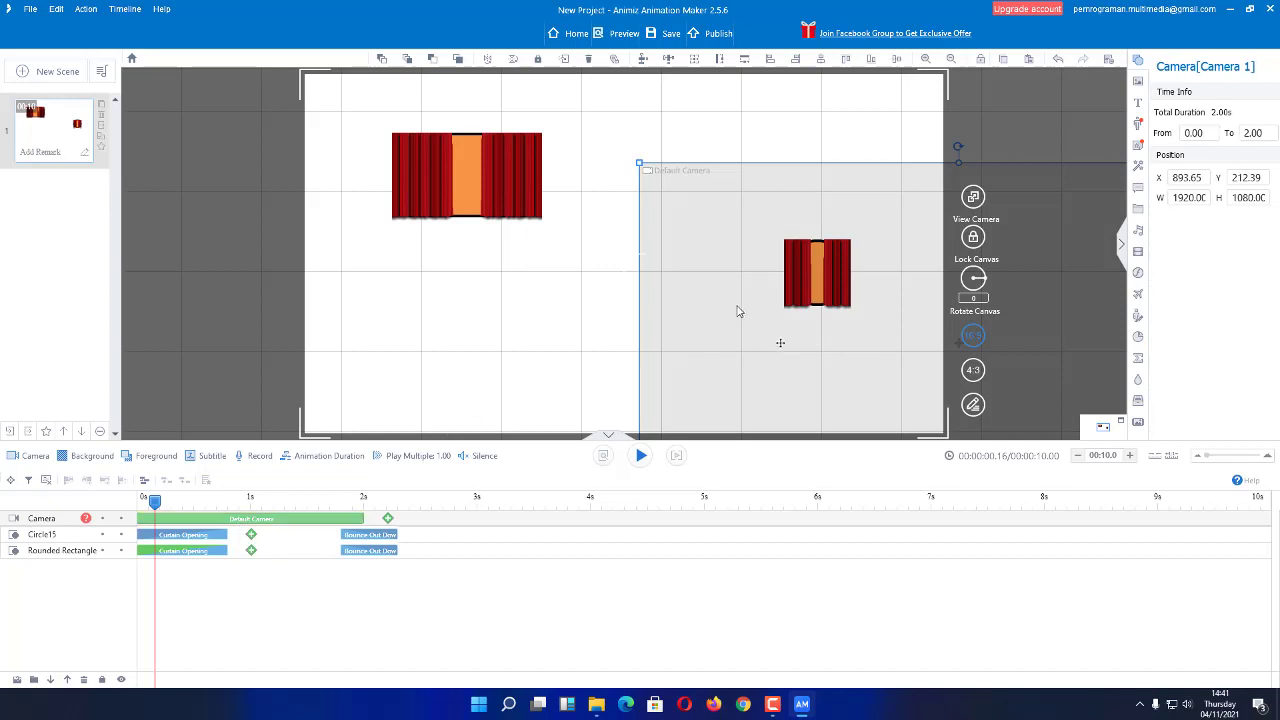
pyautogui.moveTo(760, 340); pyautogui.dragTo(427, 250)
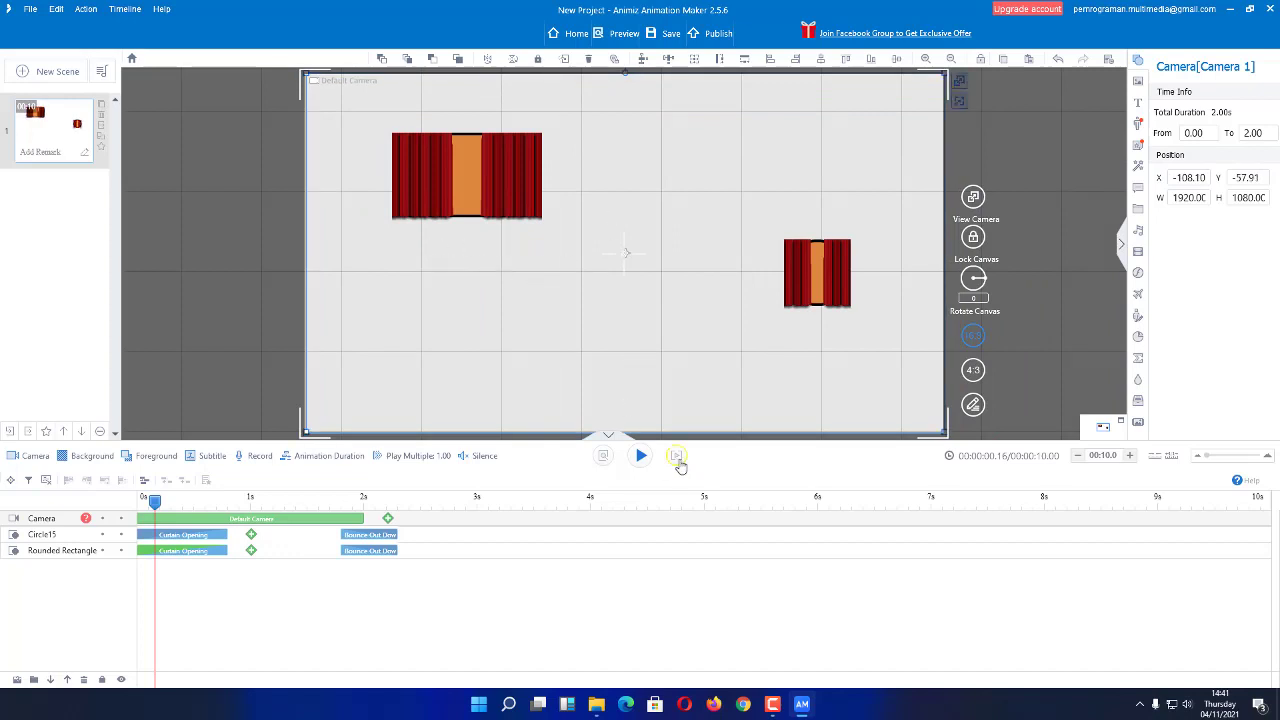
pyautogui.click(677, 458)
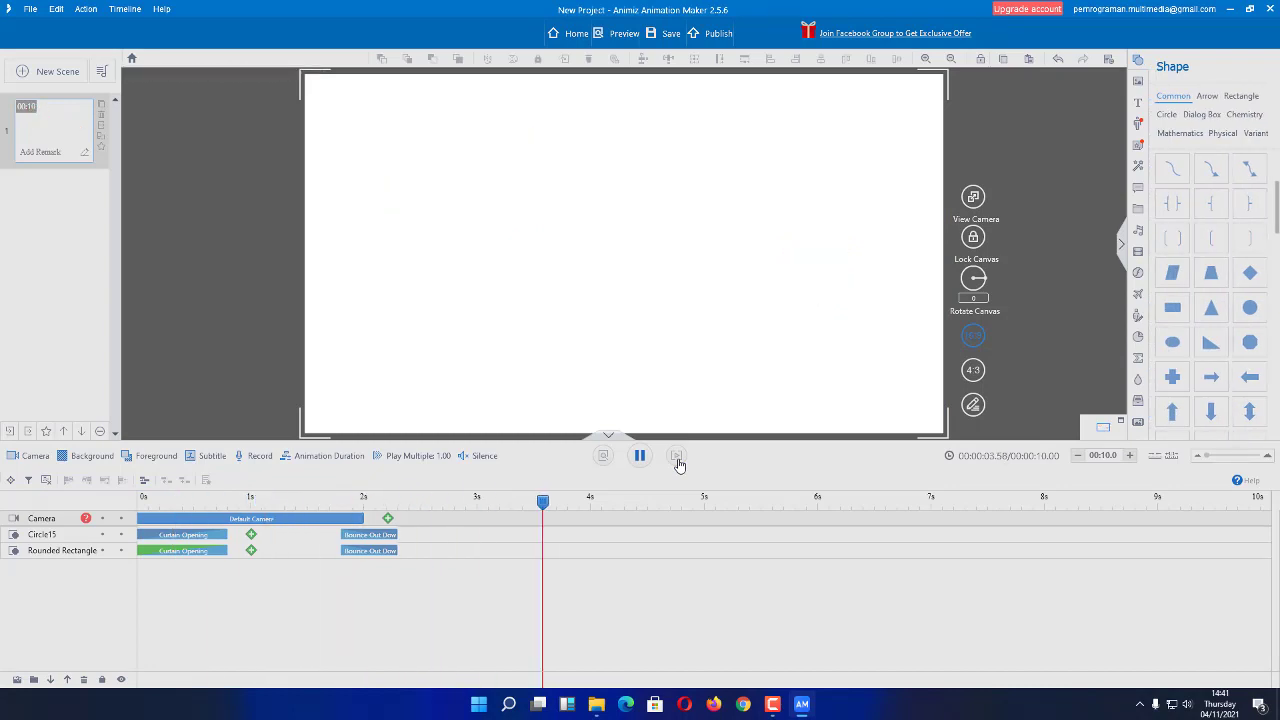
pyautogui.click(640, 456)
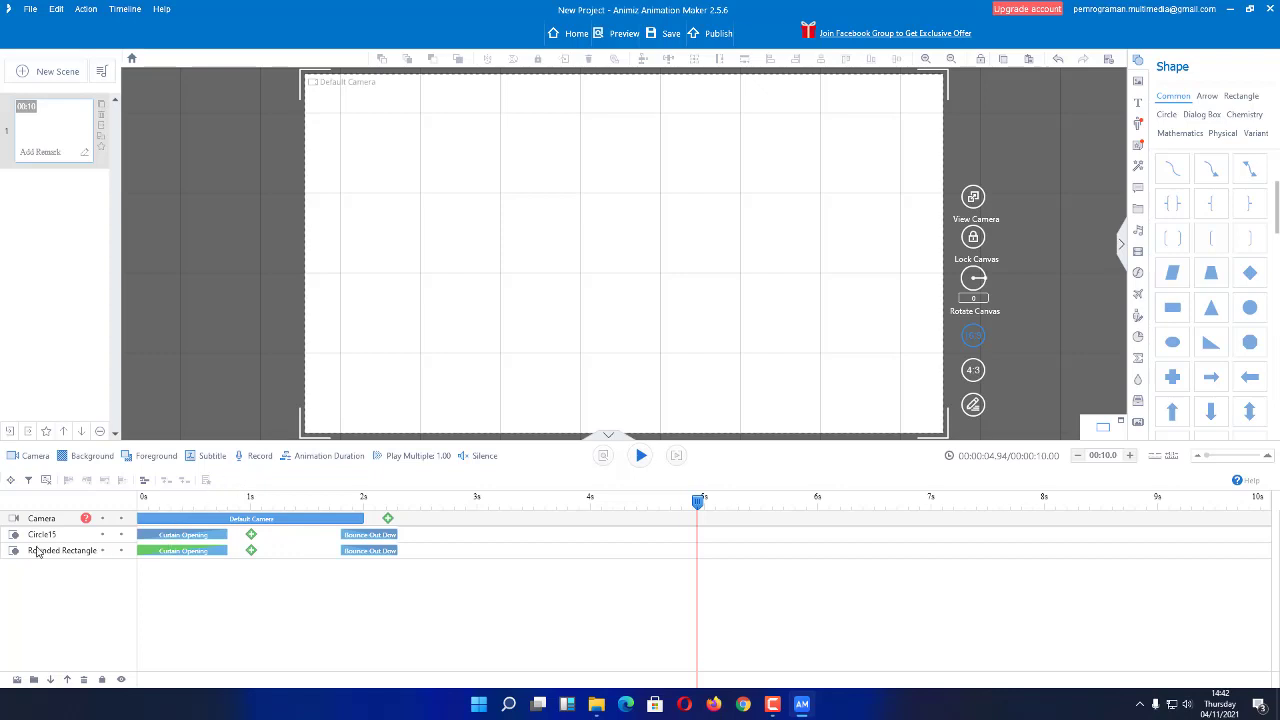
# Step: Change the circle's entrance animation to Bounce In
pyautogui.doubleClick(188, 536)
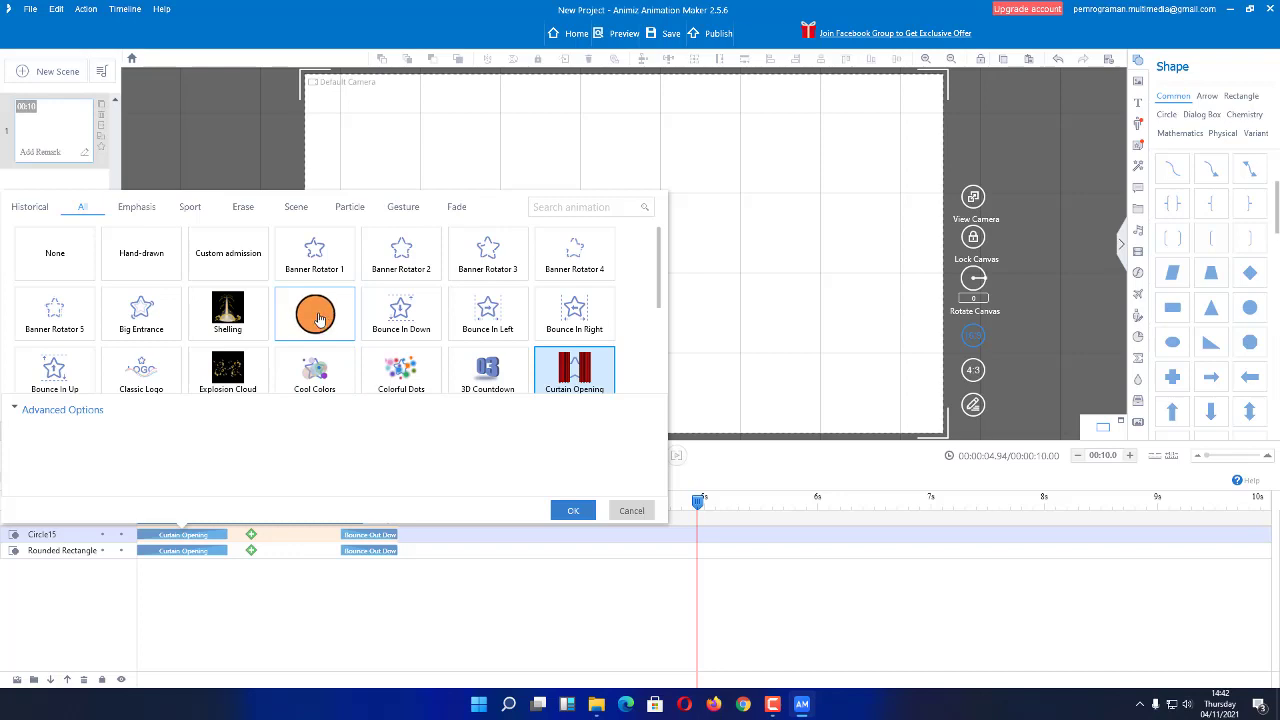
pyautogui.click(318, 318)
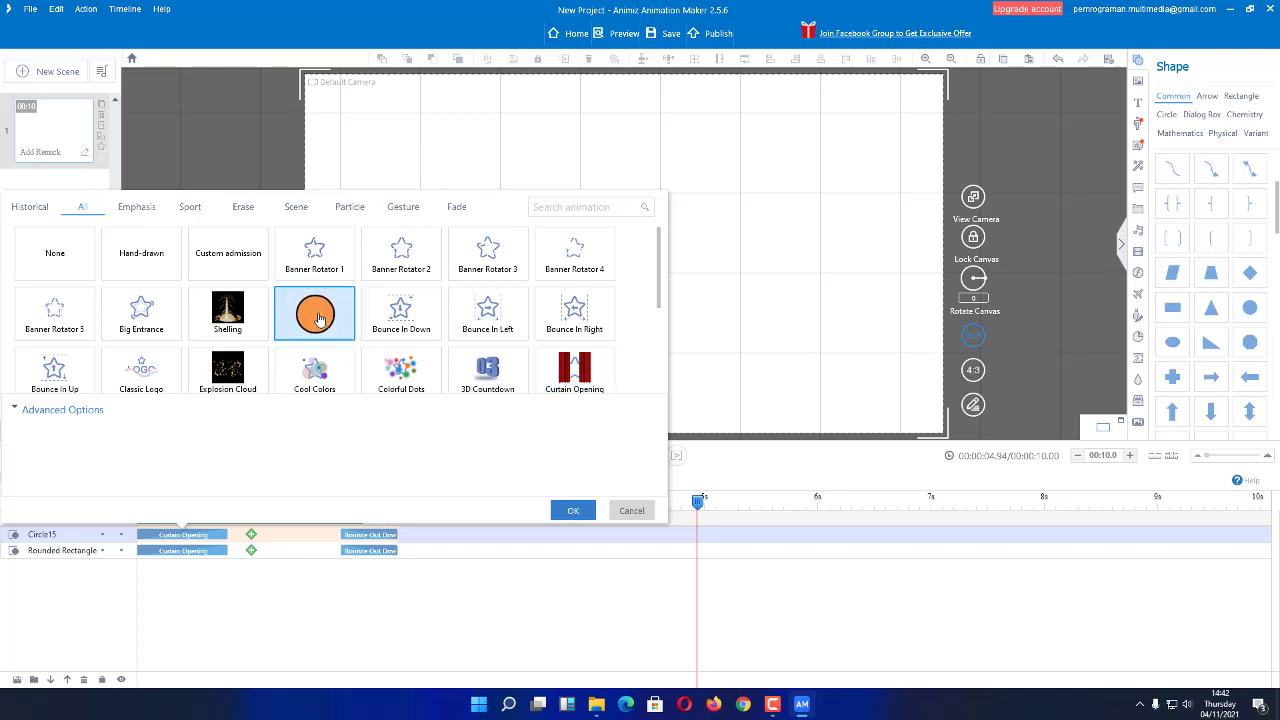
pyautogui.click(572, 511)
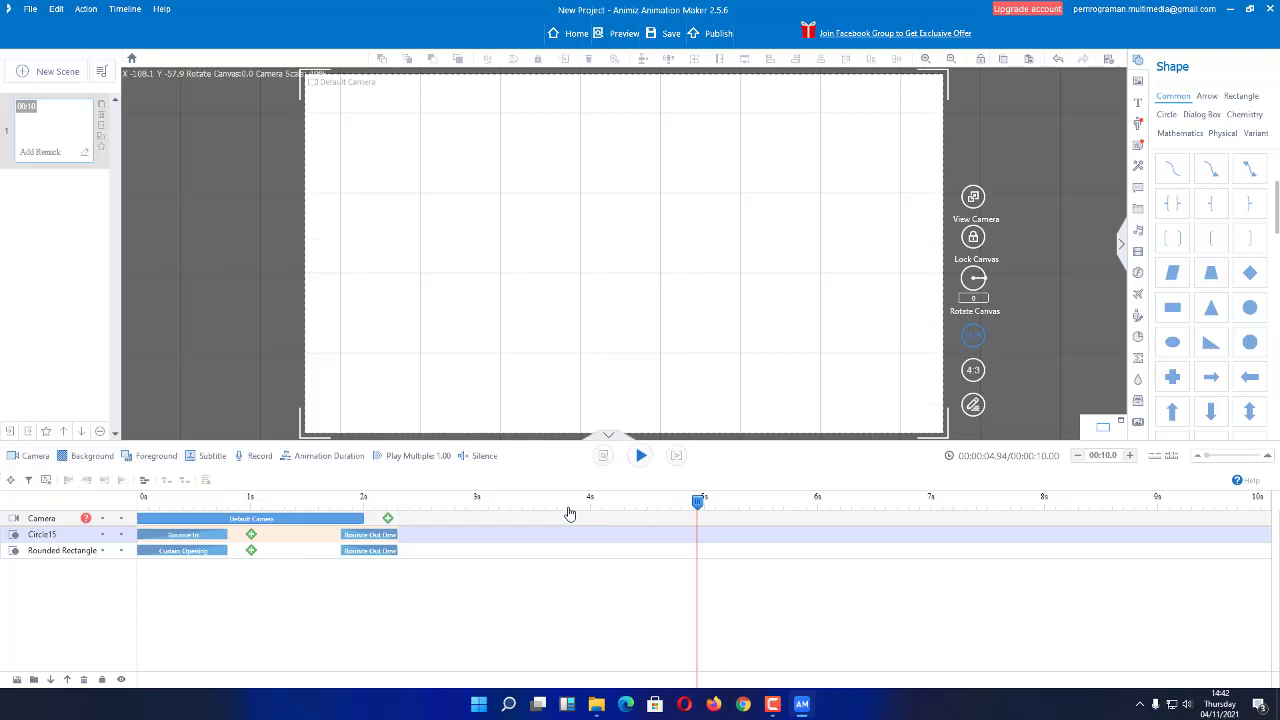
# Step: Play the scene from the start twice to check the circle's Bounce In entrance
pyautogui.click(676, 459)
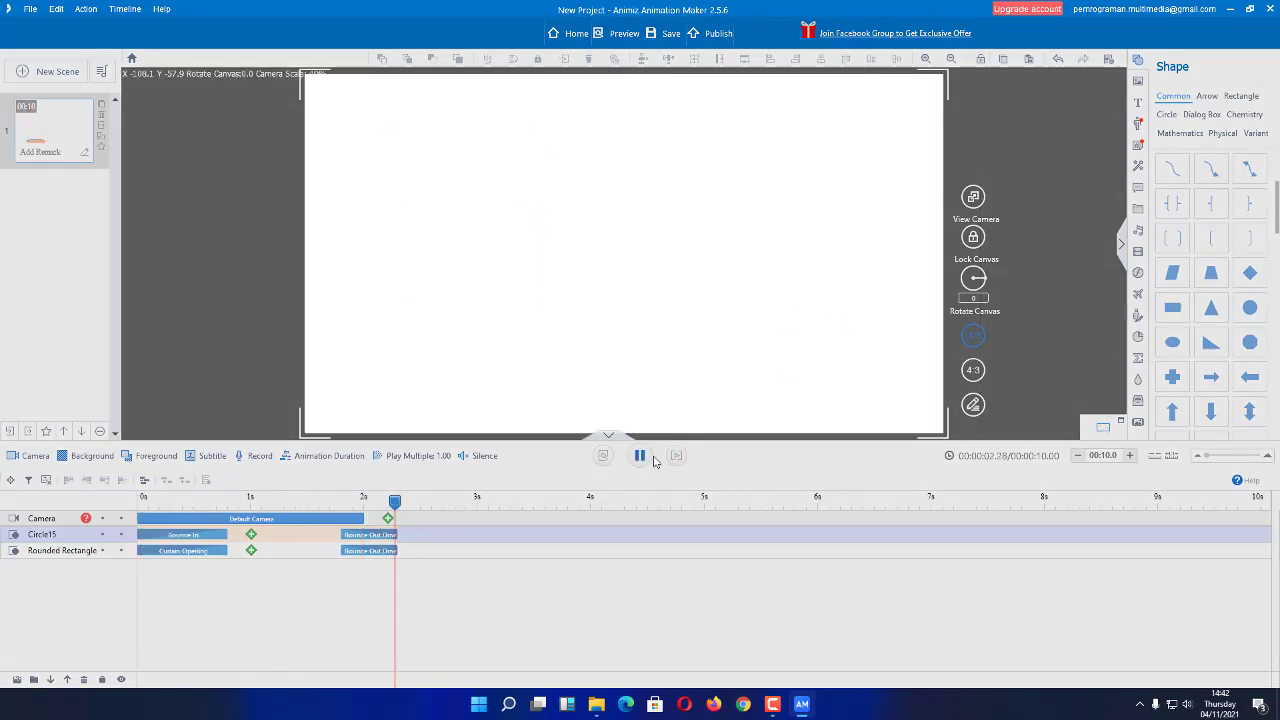
pyautogui.click(640, 459)
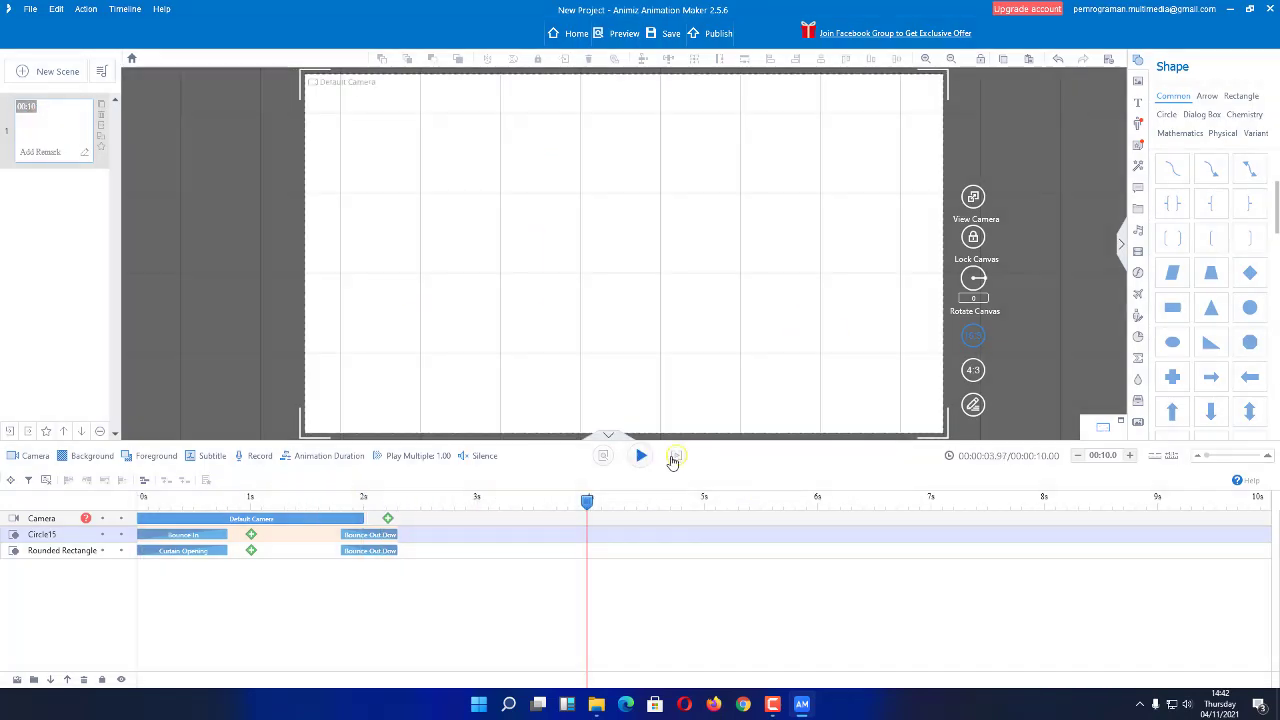
pyautogui.click(676, 459)
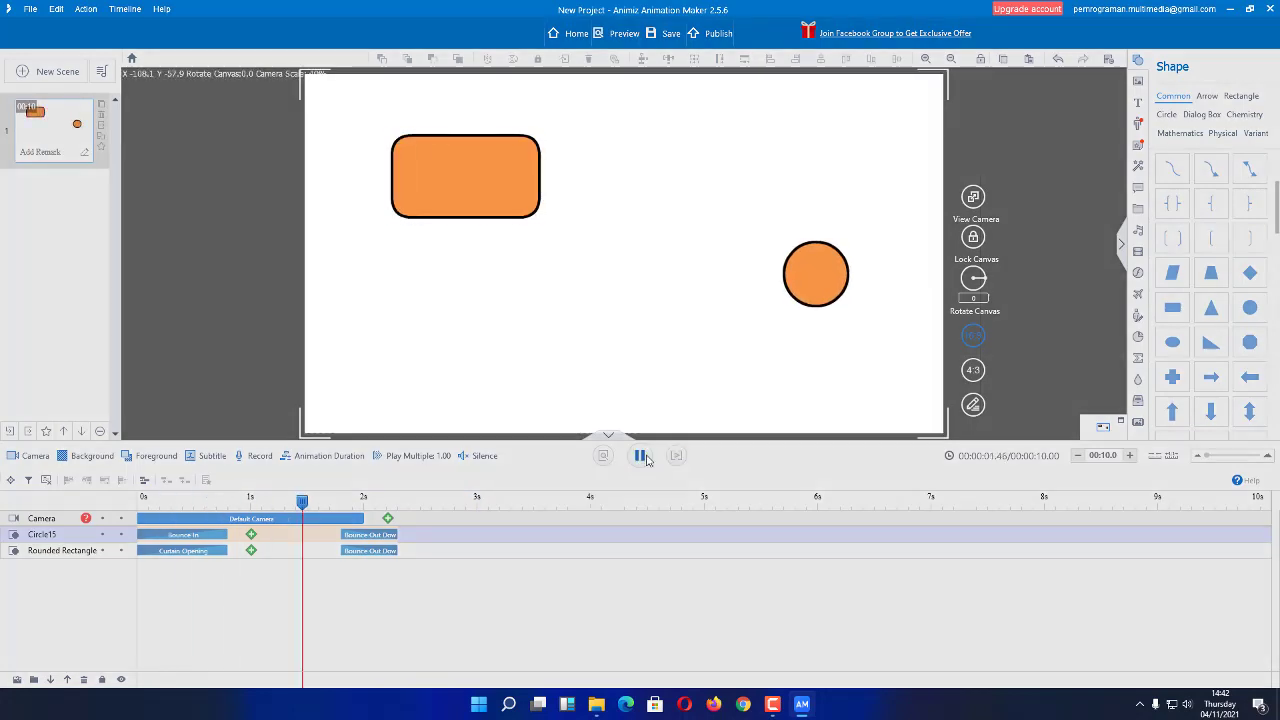
pyautogui.click(641, 457)
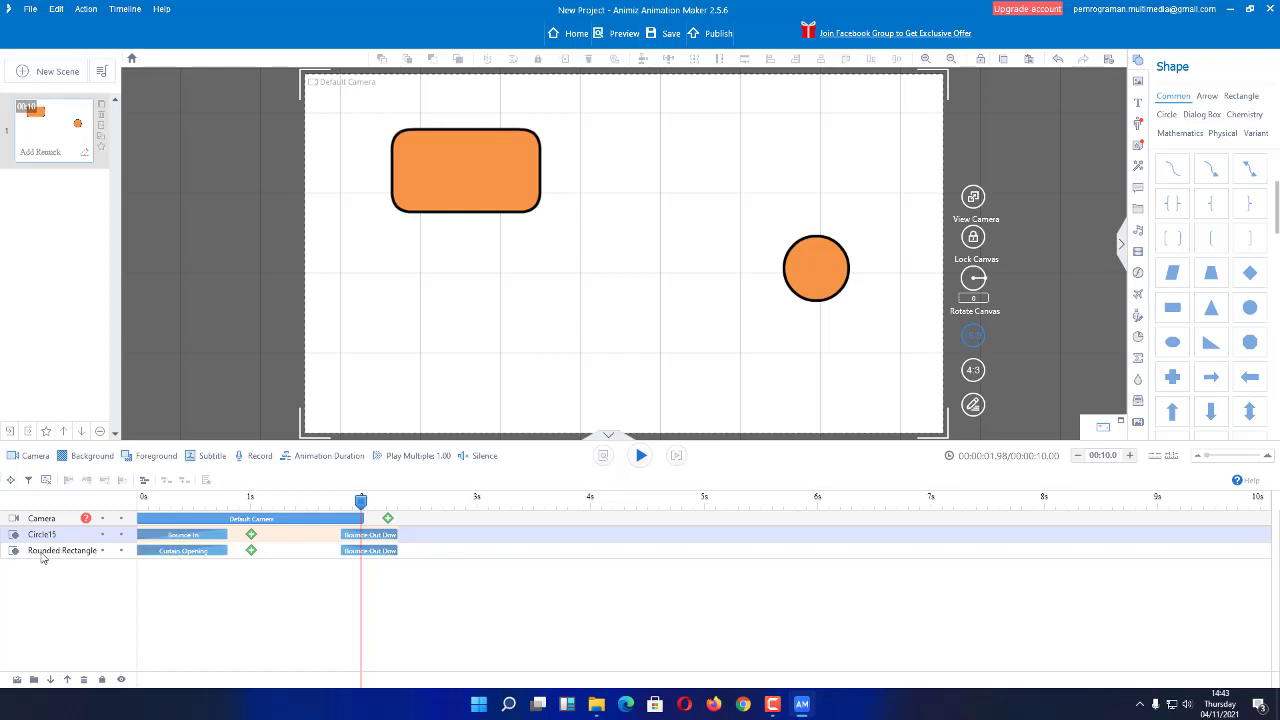
# Step: Change the rounded rectangle's entrance animation to Bounce In Left
pyautogui.doubleClick(183, 553)
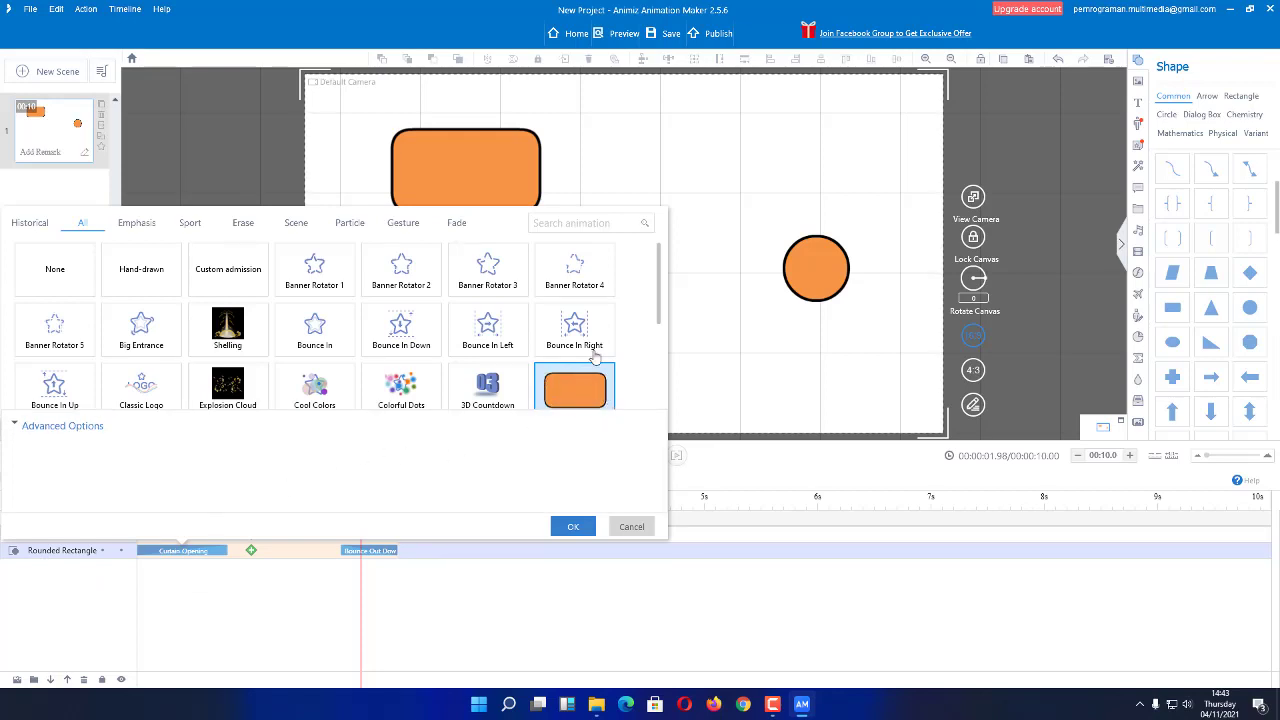
pyautogui.click(493, 336)
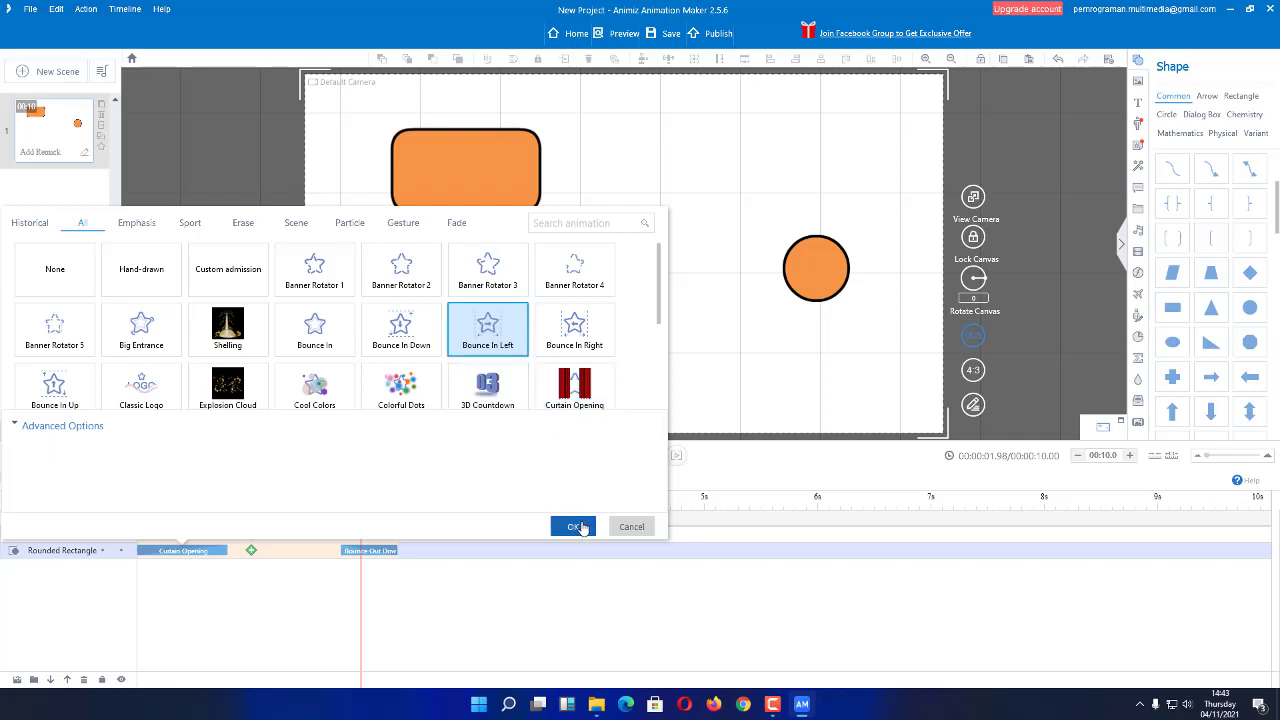
pyautogui.click(581, 528)
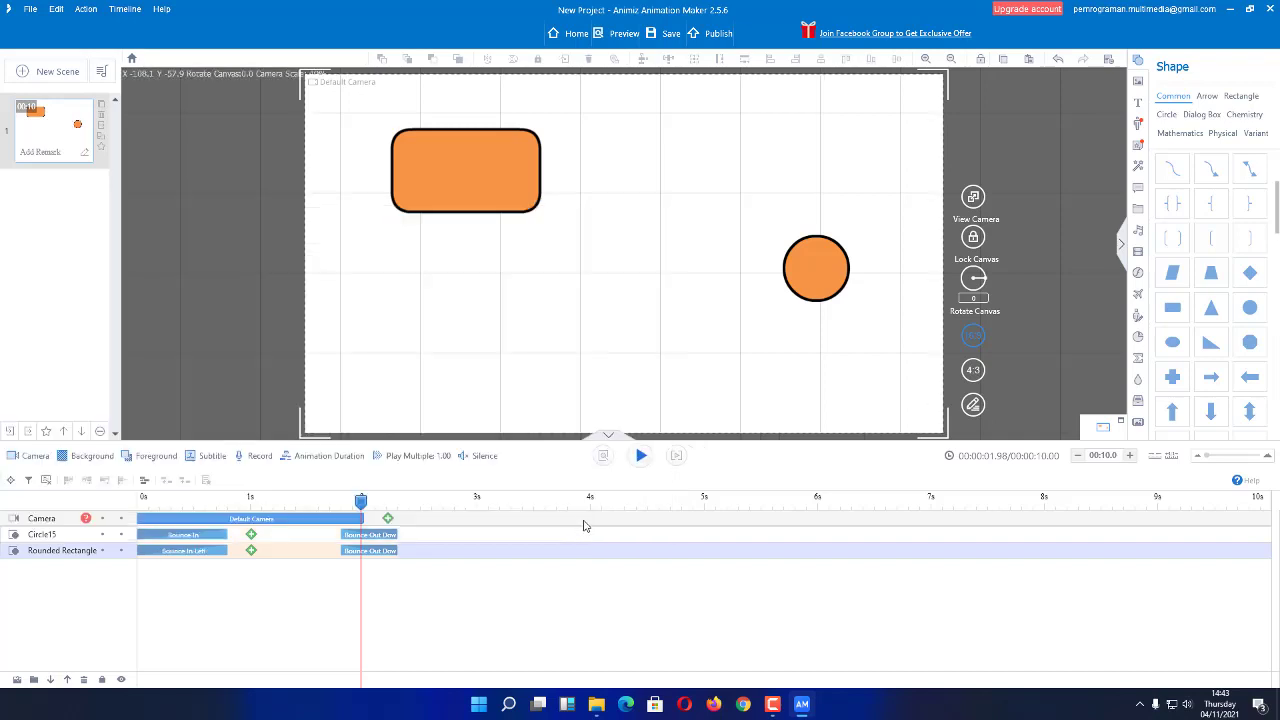
# Step: Replay the scene from the start to check the rounded rectangle's Bounce In Left entrance
pyautogui.click(678, 456)
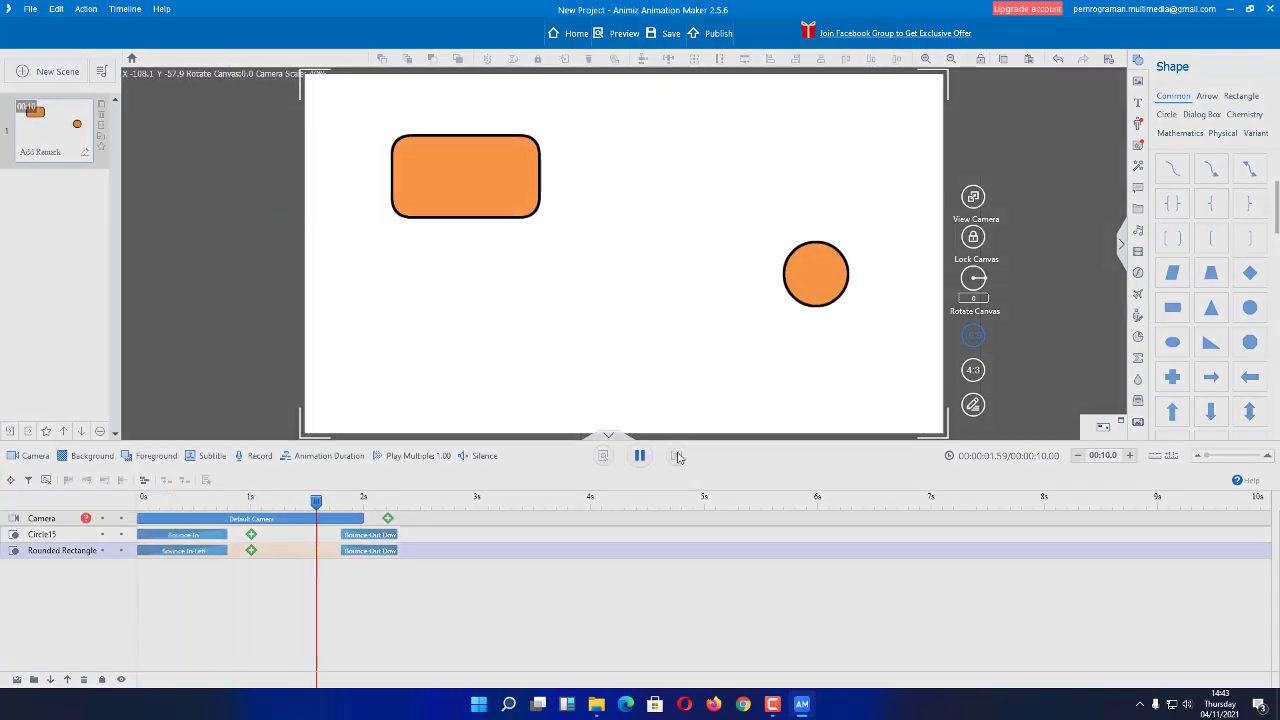
pyautogui.click(678, 456)
pyautogui.click(678, 456)
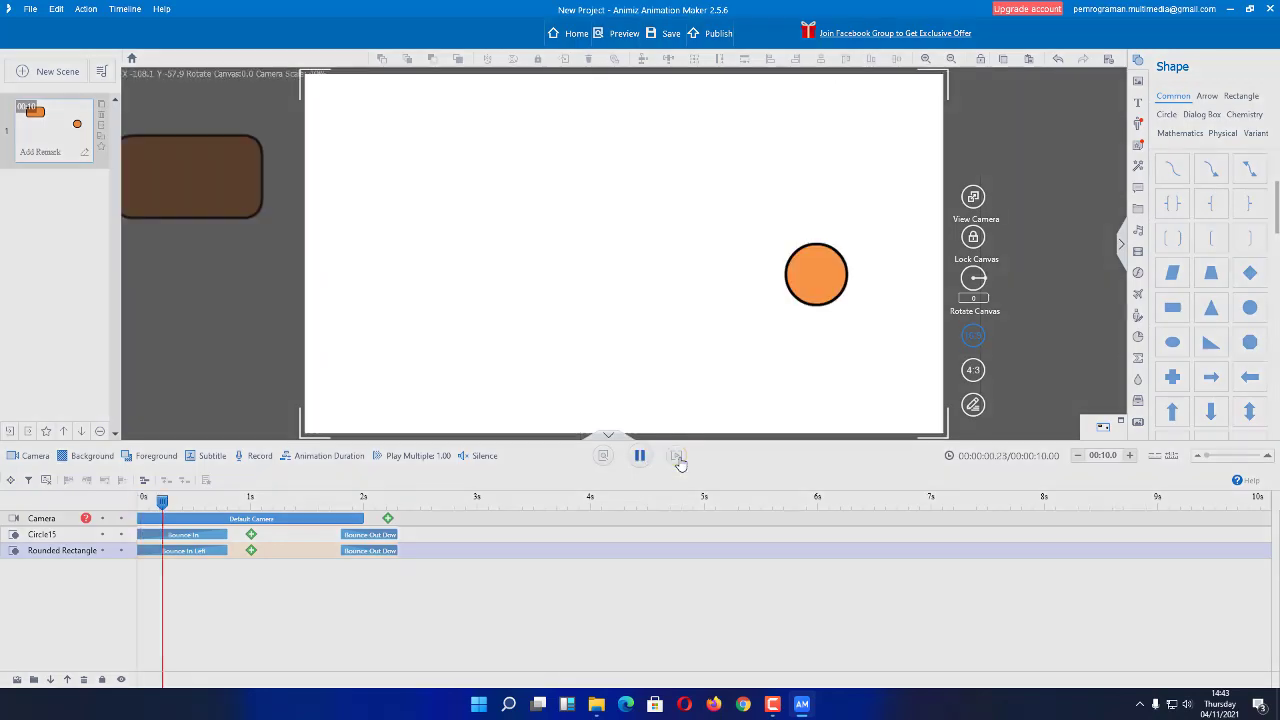
pyautogui.click(678, 456)
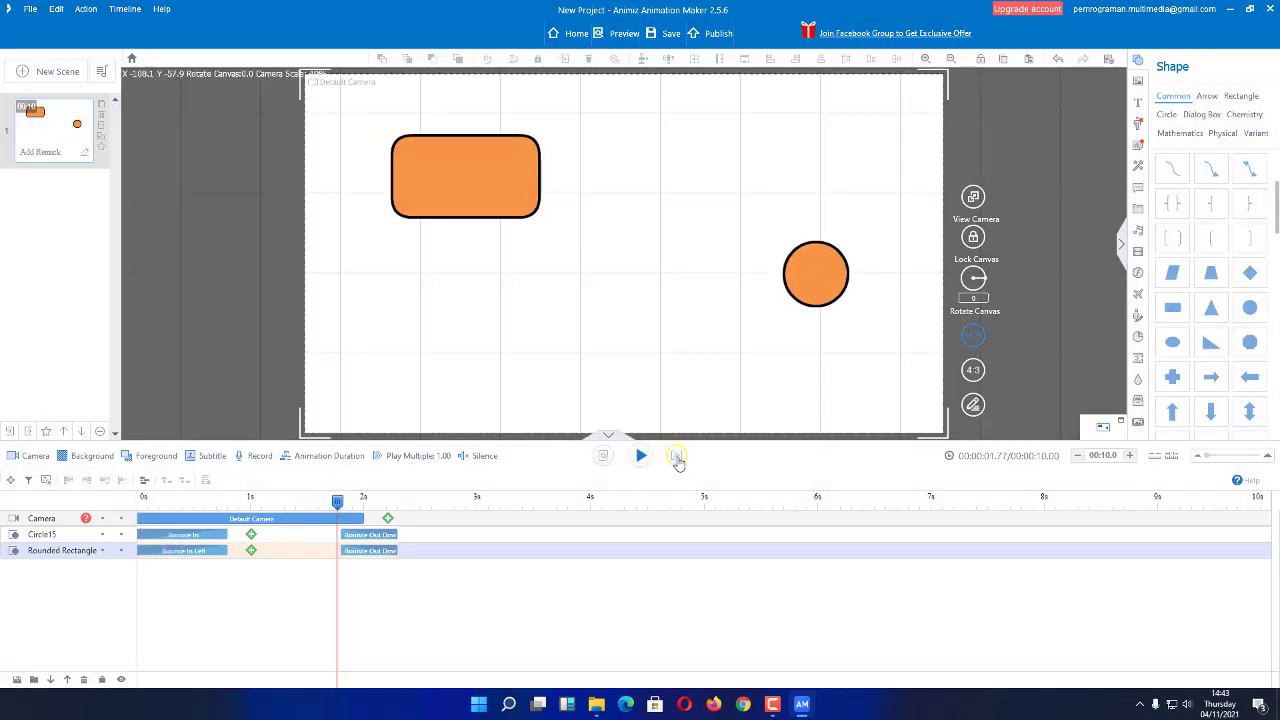
# Step: Arrange the rounded rectangle and the circle side by side in the upper middle of the canvas, and enlarge the circle slightly
pyautogui.click(814, 273)
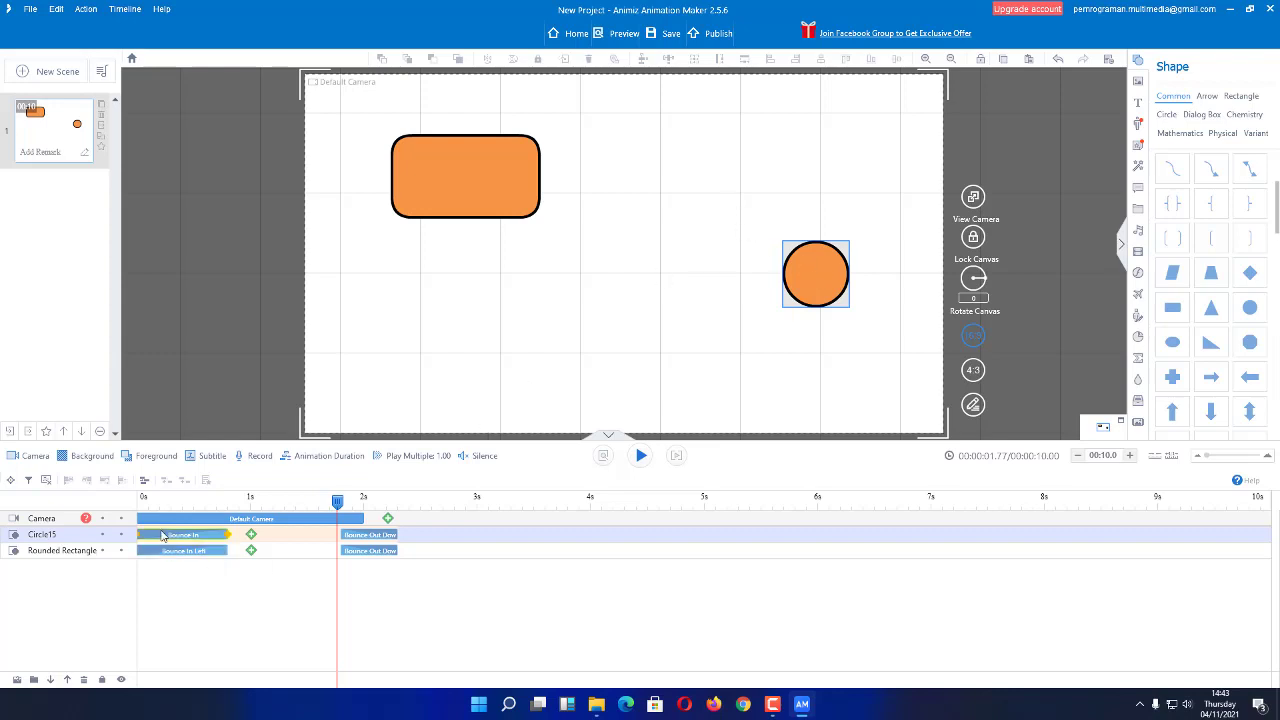
pyautogui.click(193, 537)
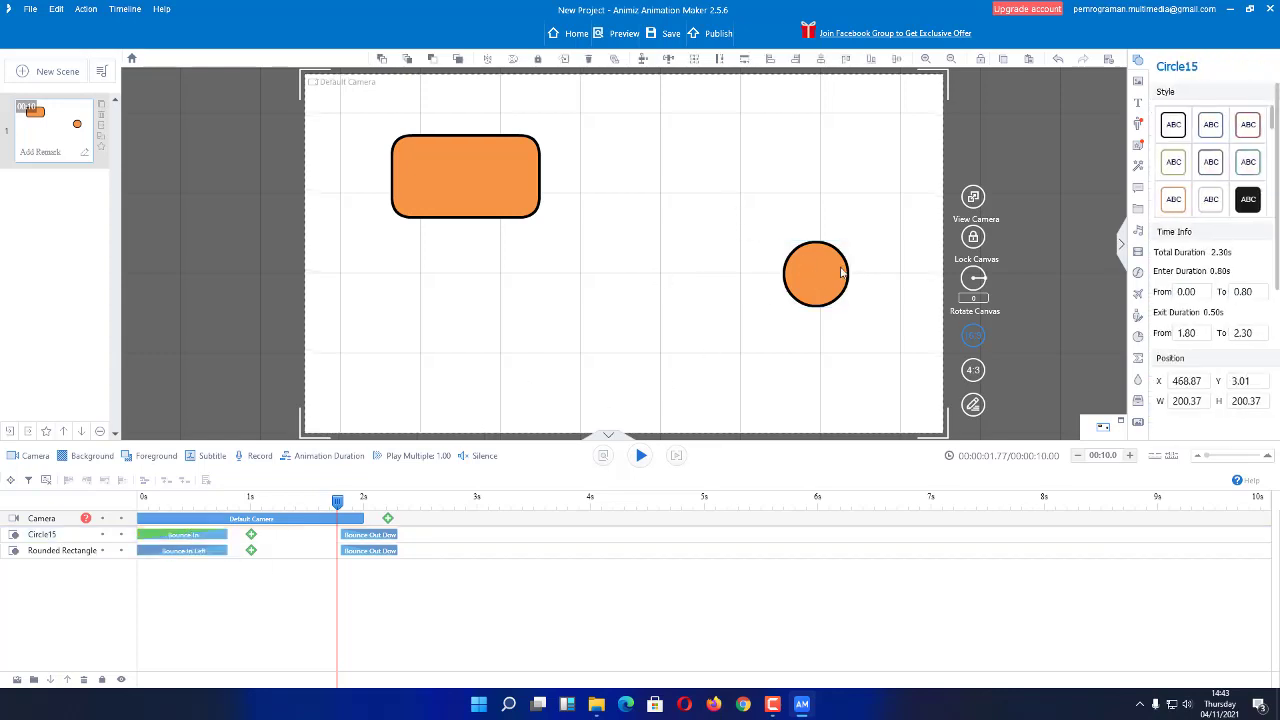
pyautogui.moveTo(789, 253); pyautogui.dragTo(713, 178)
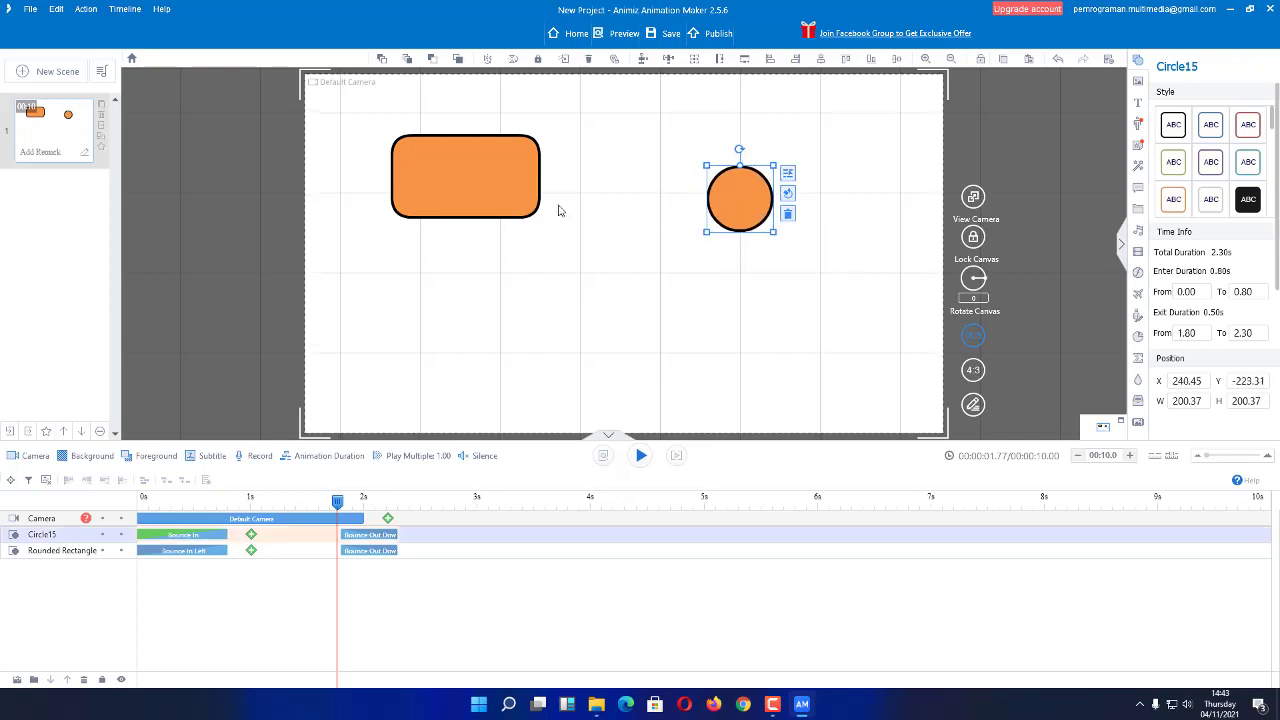
pyautogui.click(502, 190)
pyautogui.moveTo(499, 192); pyautogui.dragTo(623, 214)
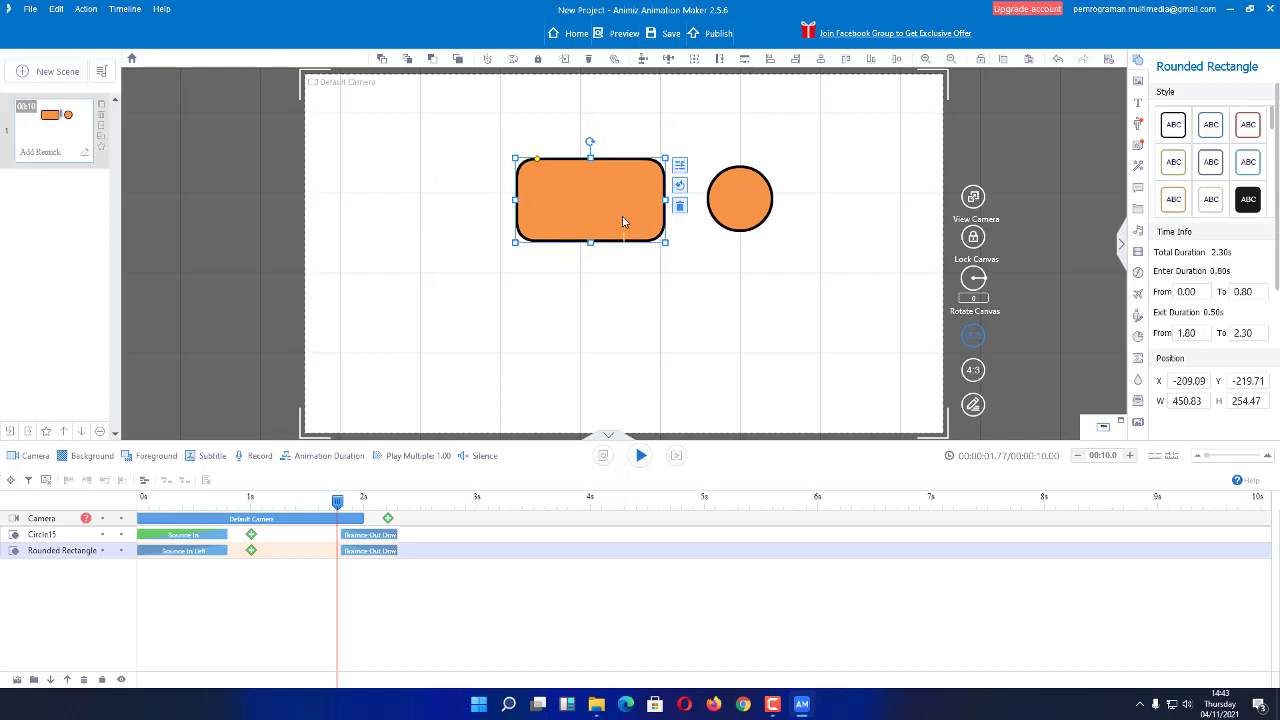
pyautogui.click(744, 200)
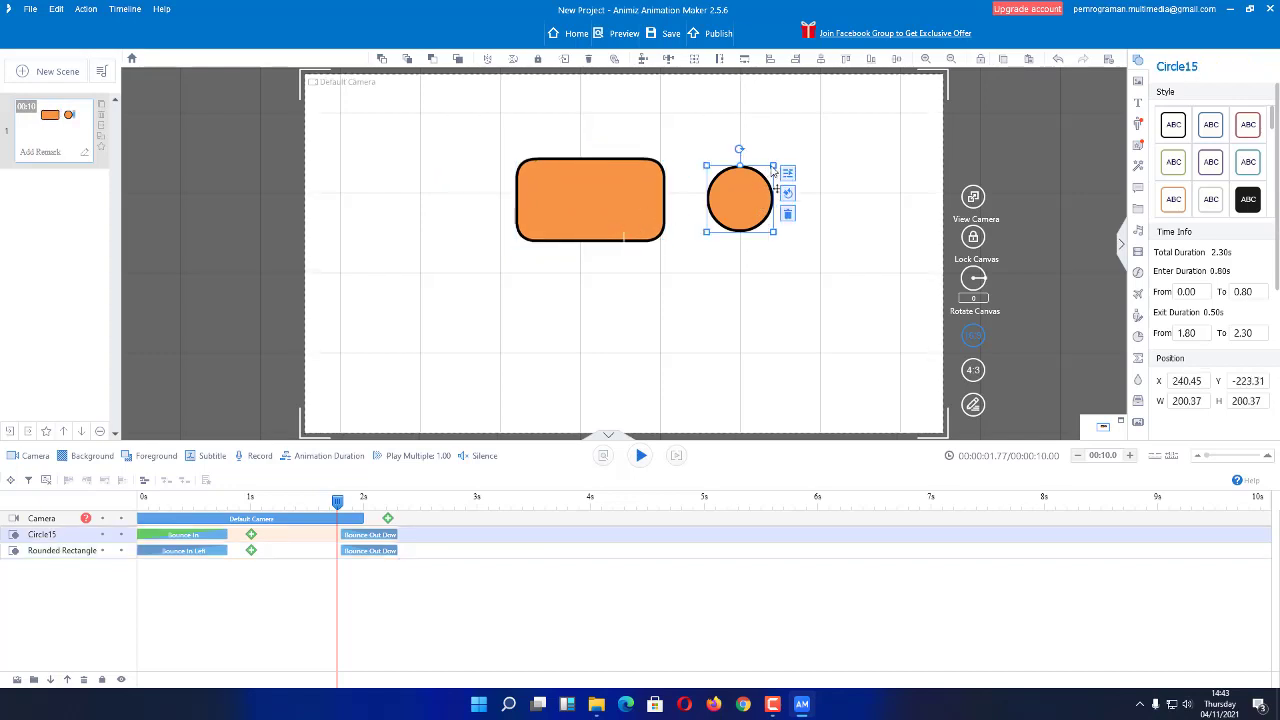
pyautogui.moveTo(775, 170); pyautogui.dragTo(784, 158)
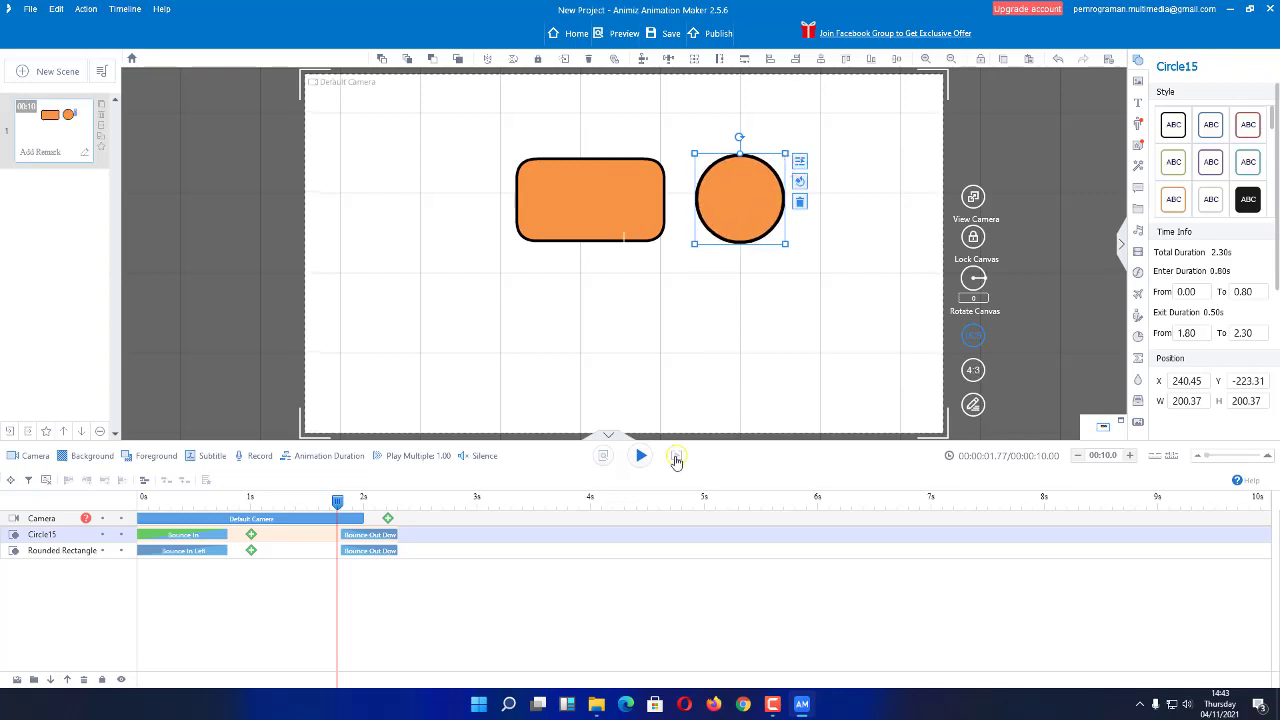
# Step: Replay the scene from the start several times to check the entrances and exits of both rearranged shapes
pyautogui.click(676, 456)
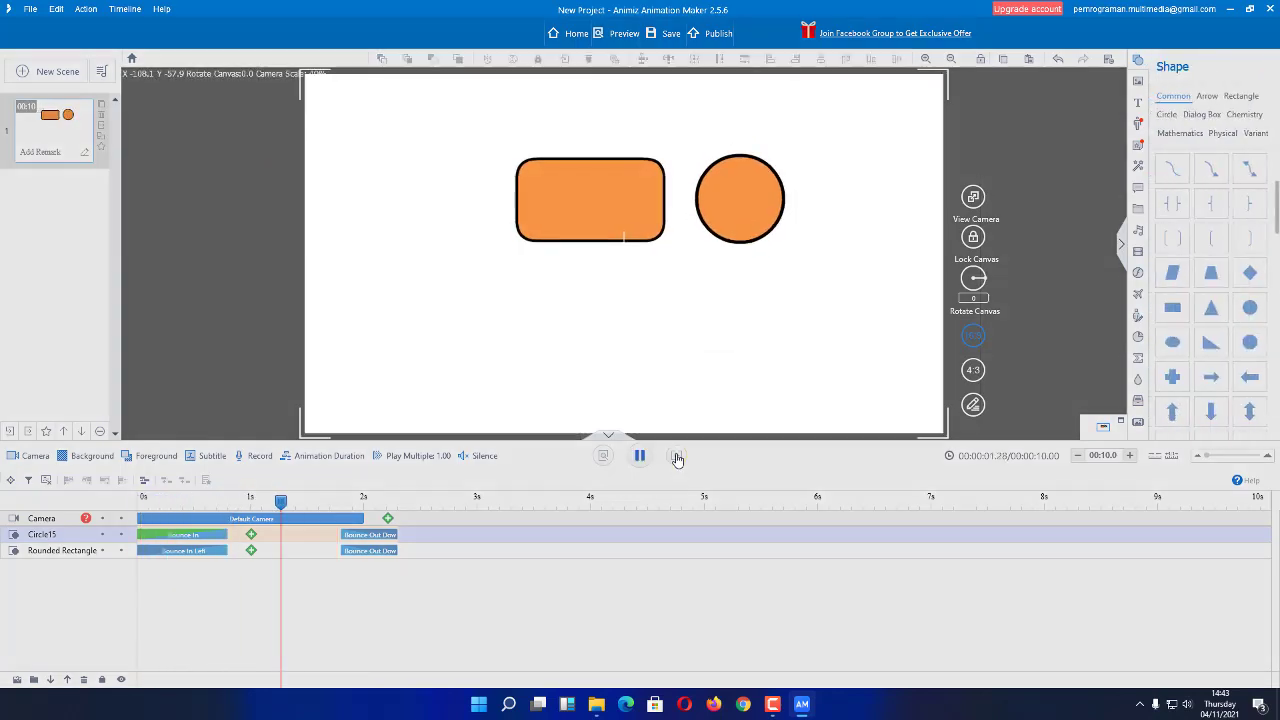
pyautogui.click(676, 456)
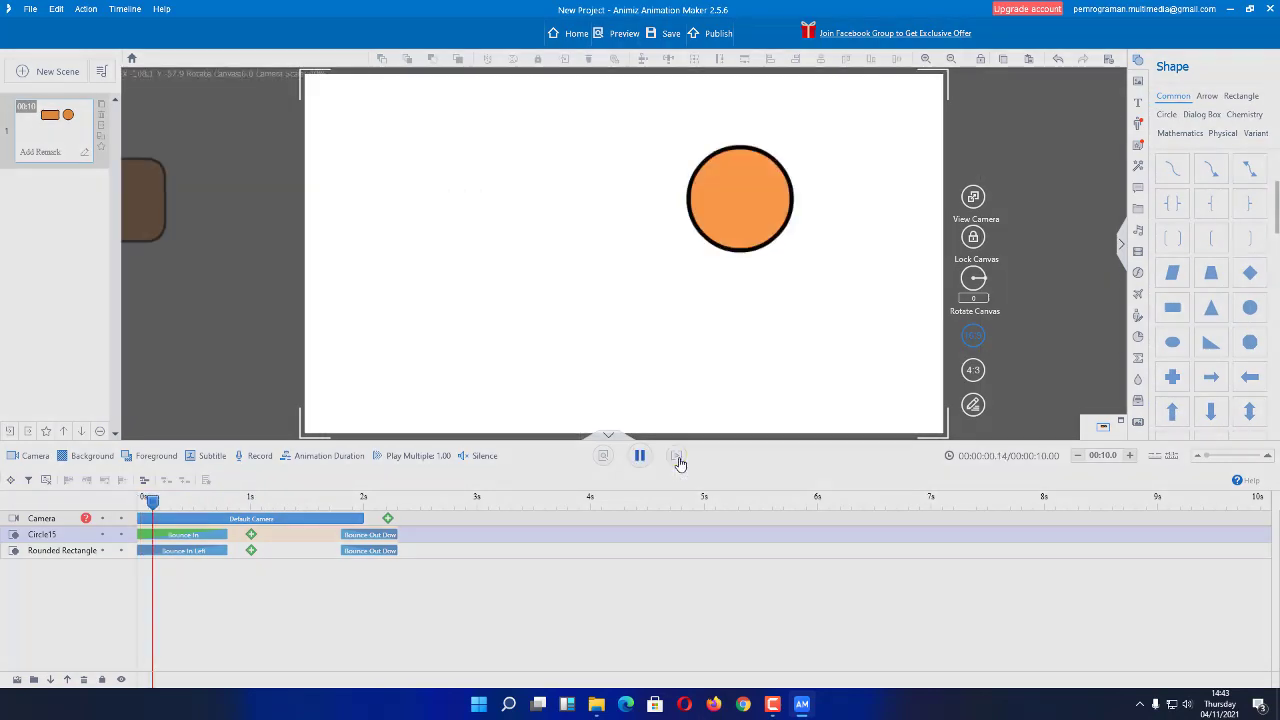
pyautogui.click(677, 457)
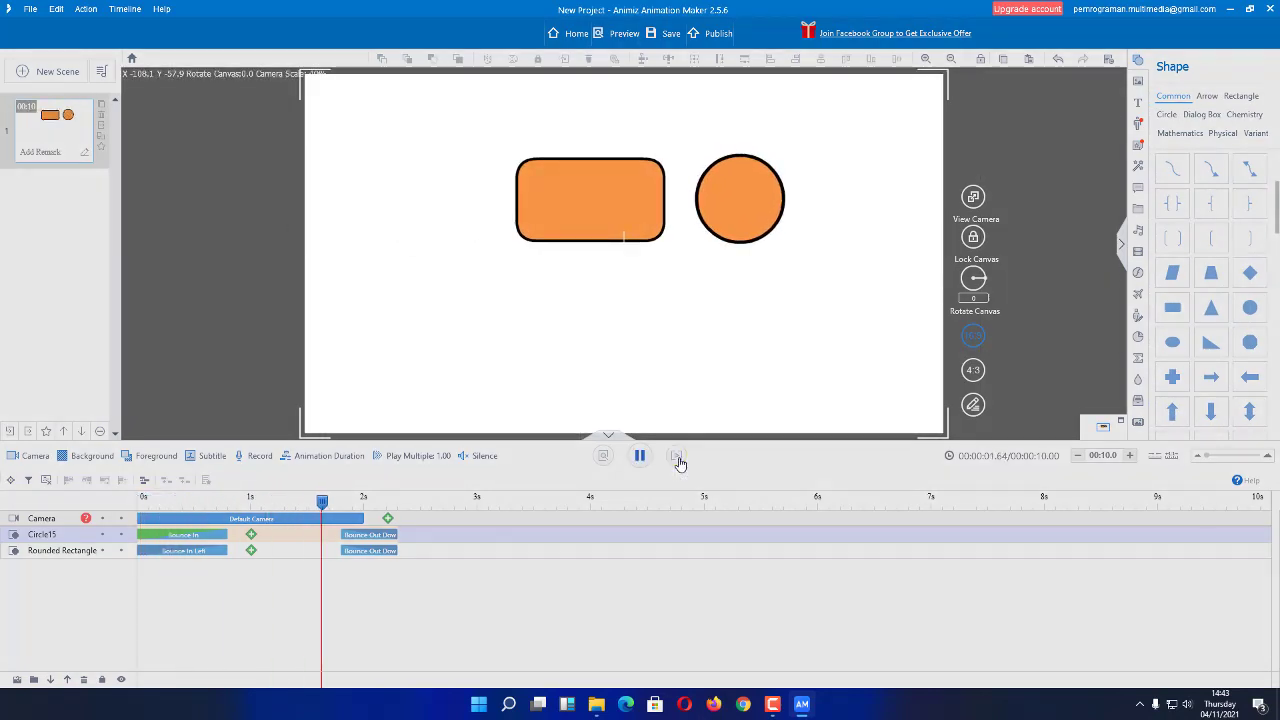
pyautogui.click(677, 457)
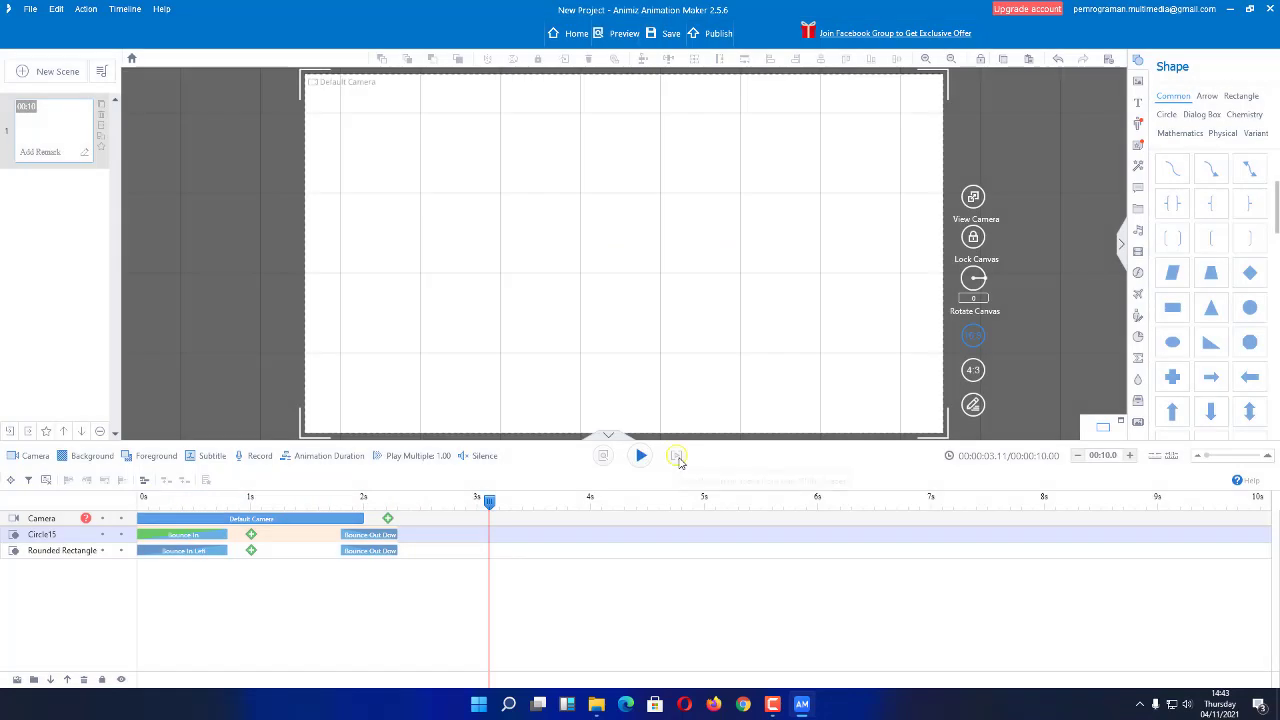
pyautogui.click(677, 461)
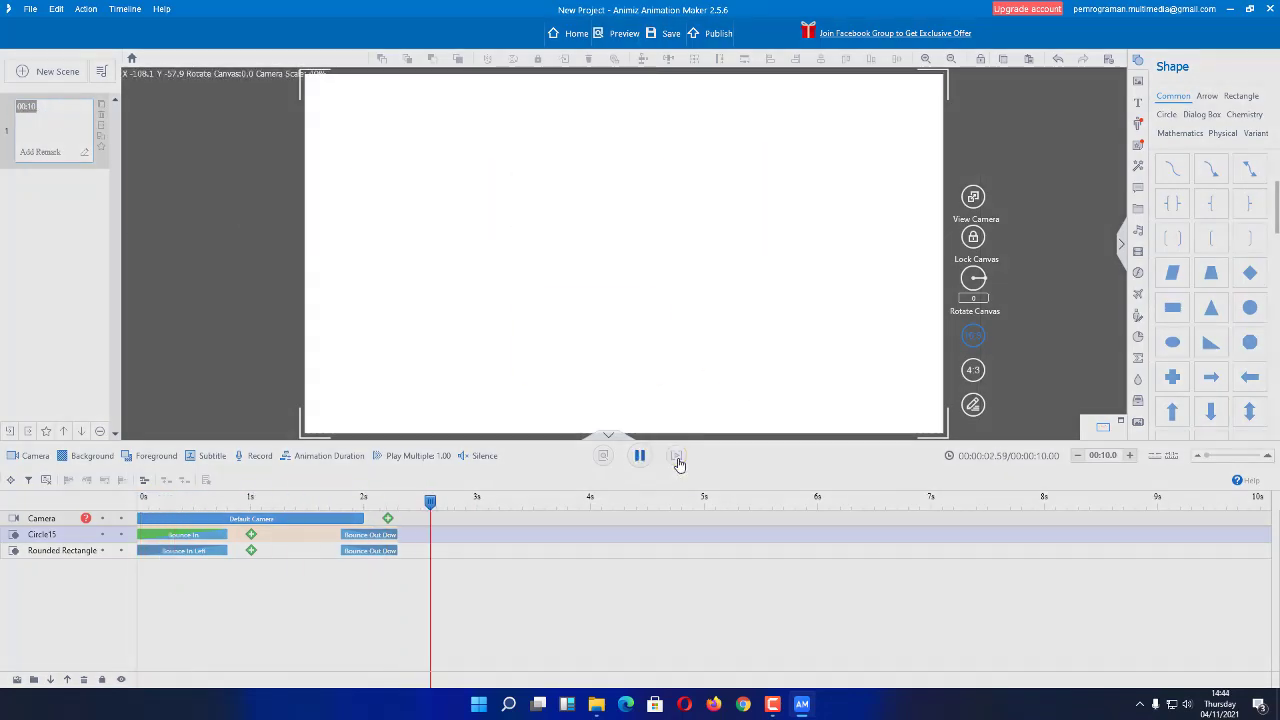
pyautogui.click(677, 459)
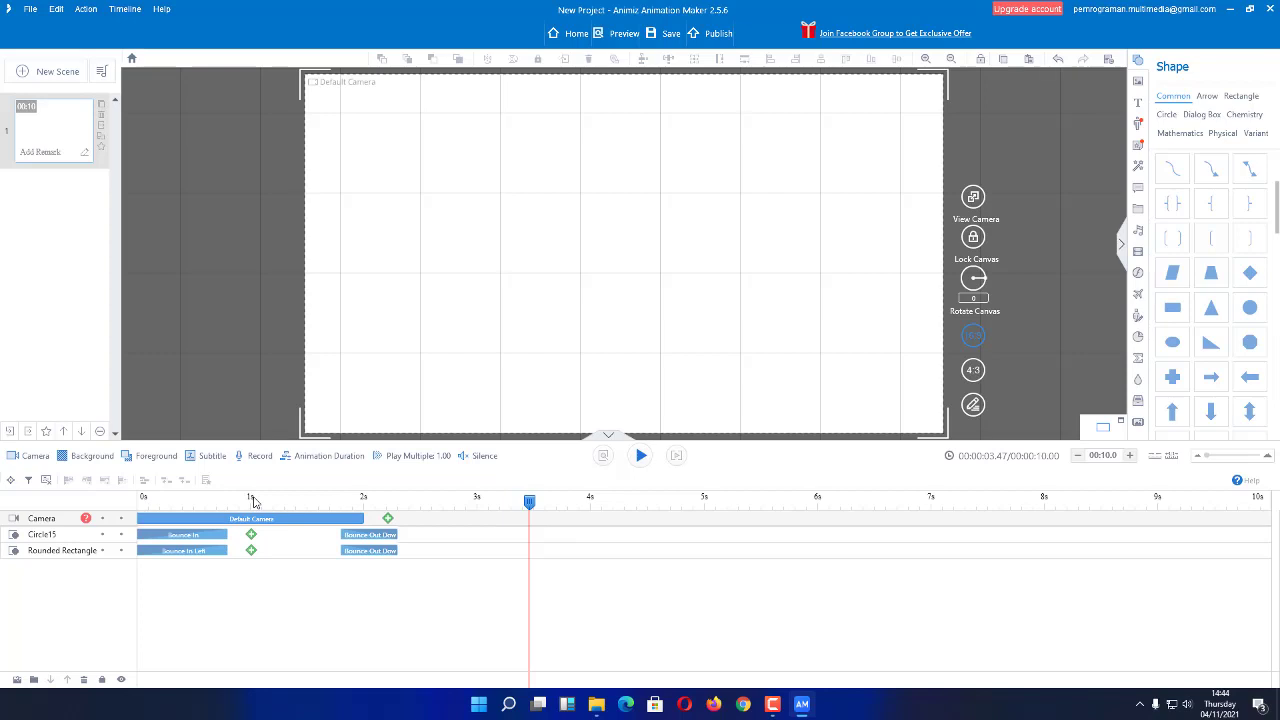
# Step: Extend the circle's Bounce In to end at about 2 s and move its Bounce Out Down exit to start at 7.00 s
pyautogui.click(234, 534)
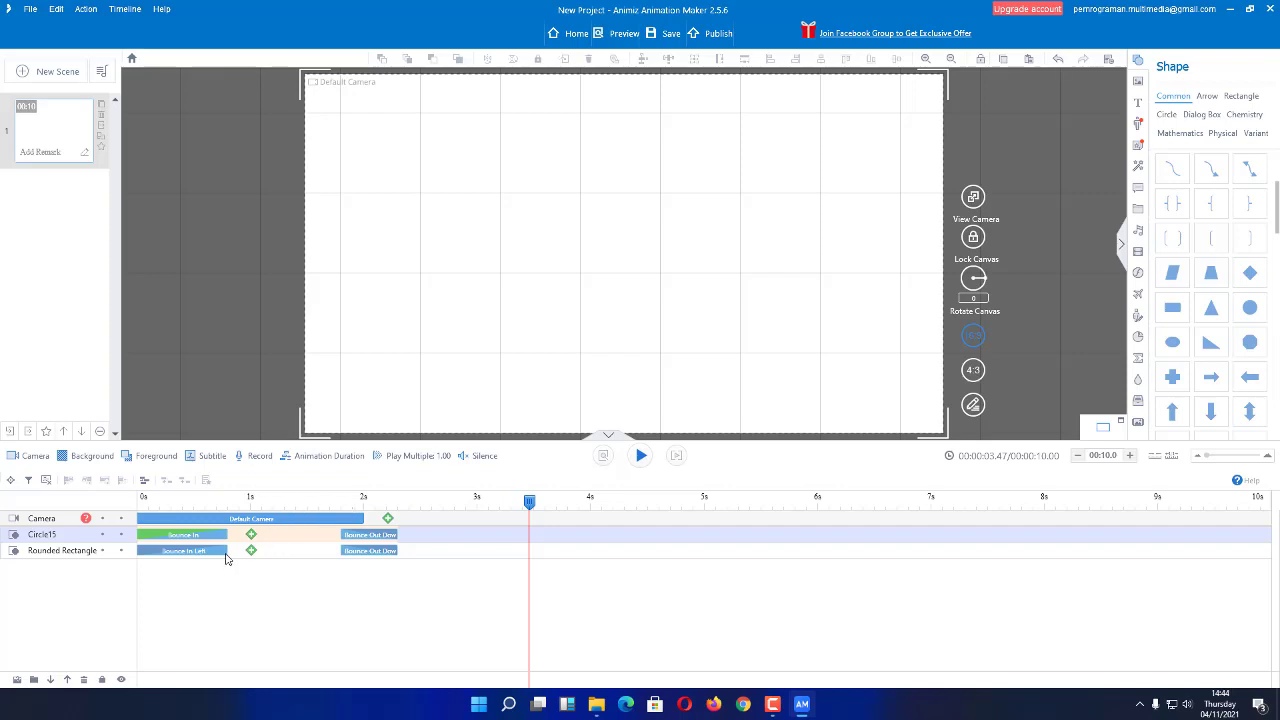
pyautogui.click(228, 536)
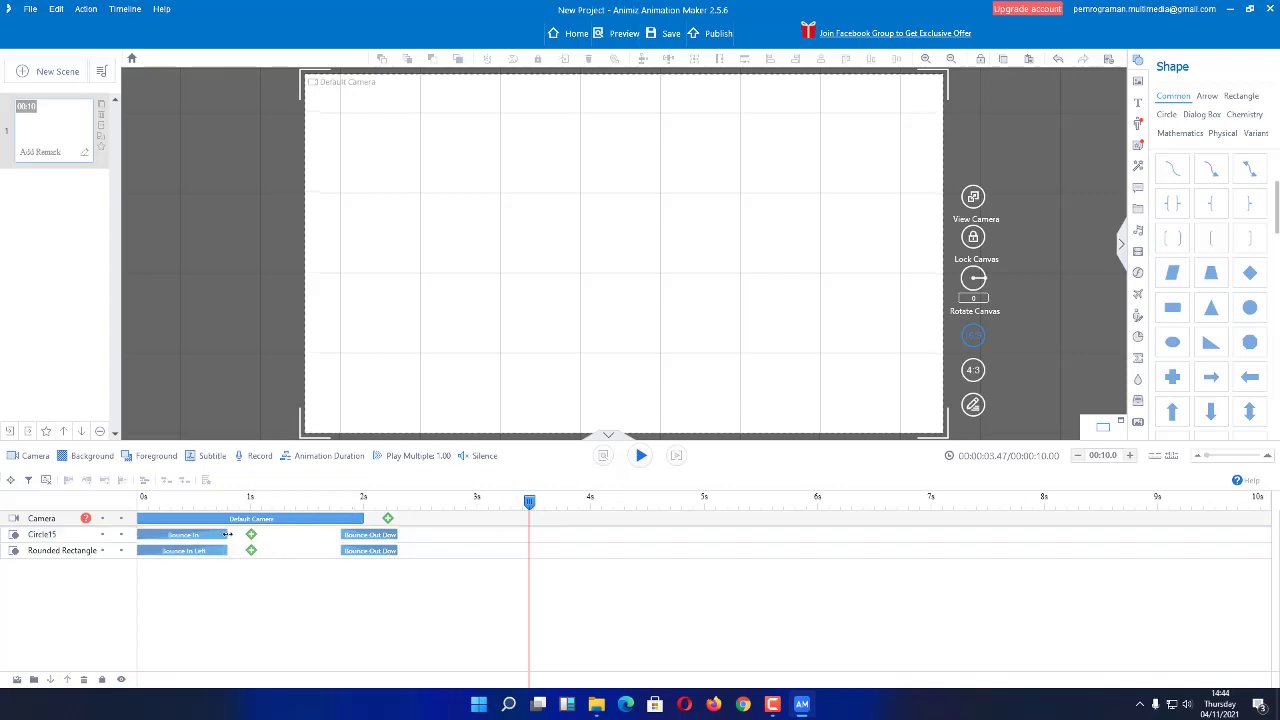
pyautogui.moveTo(228, 535); pyautogui.dragTo(361, 537)
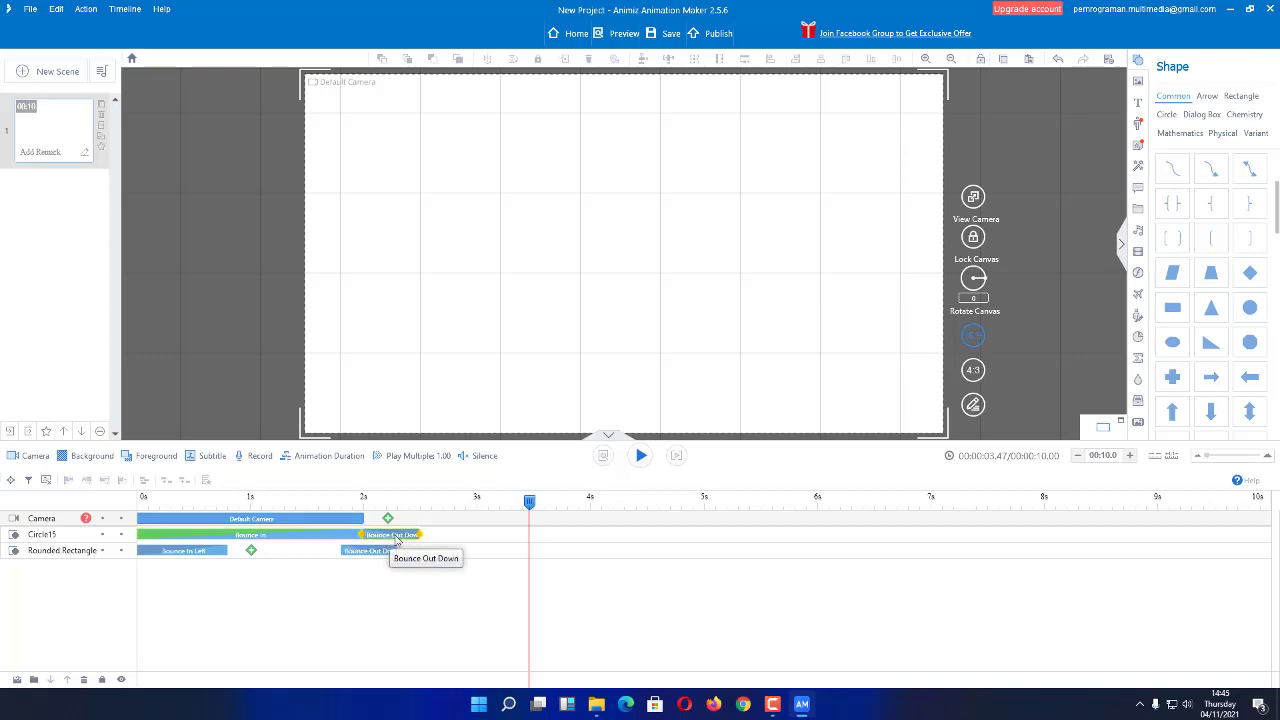
pyautogui.moveTo(396, 540); pyautogui.dragTo(960, 536)
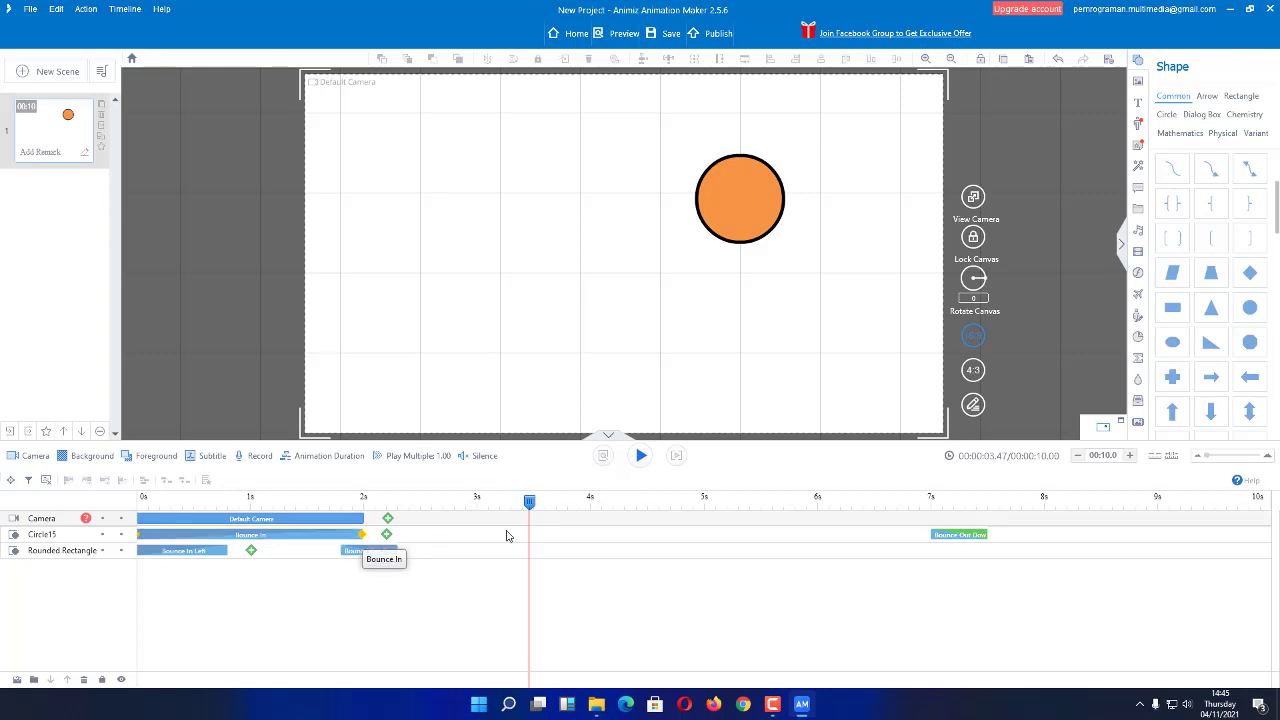
pyautogui.click(677, 457)
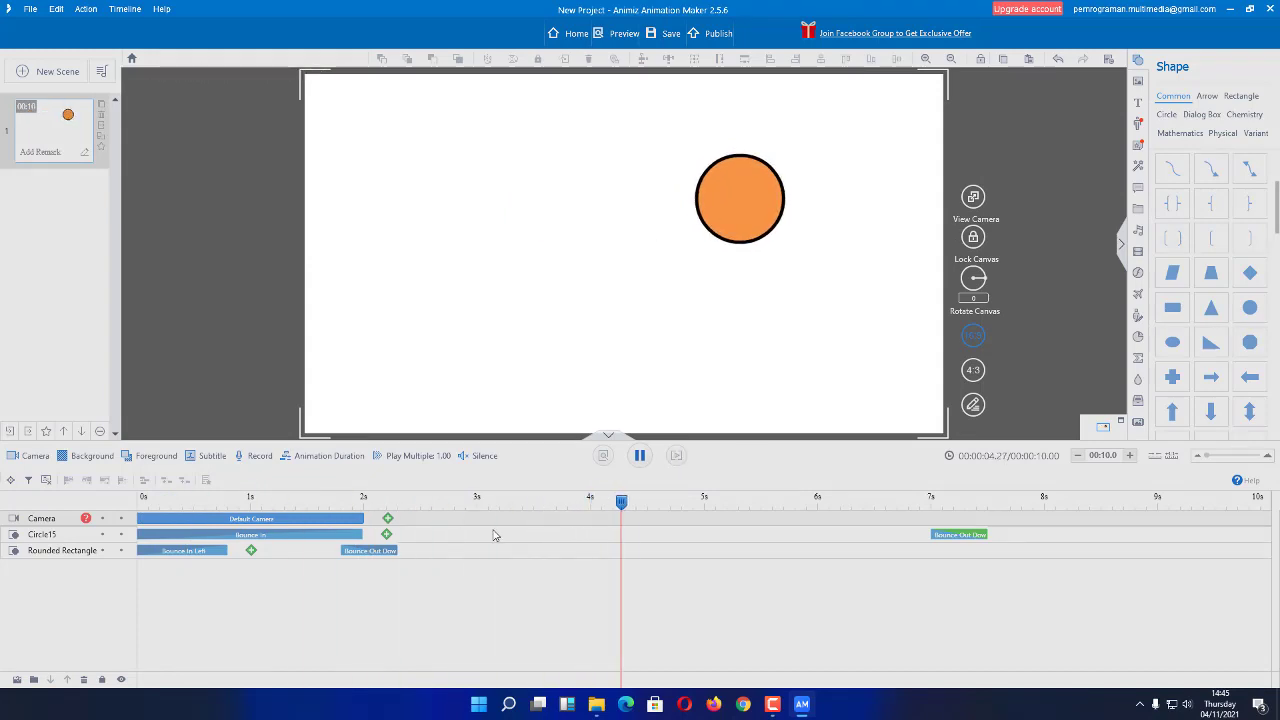
pyautogui.click(420, 596)
# Step: Move the rounded rectangle's Bounce Out Down exit to 2.00–2.51 s and replay the scene from the start
pyautogui.moveTo(371, 551); pyautogui.dragTo(393, 553)
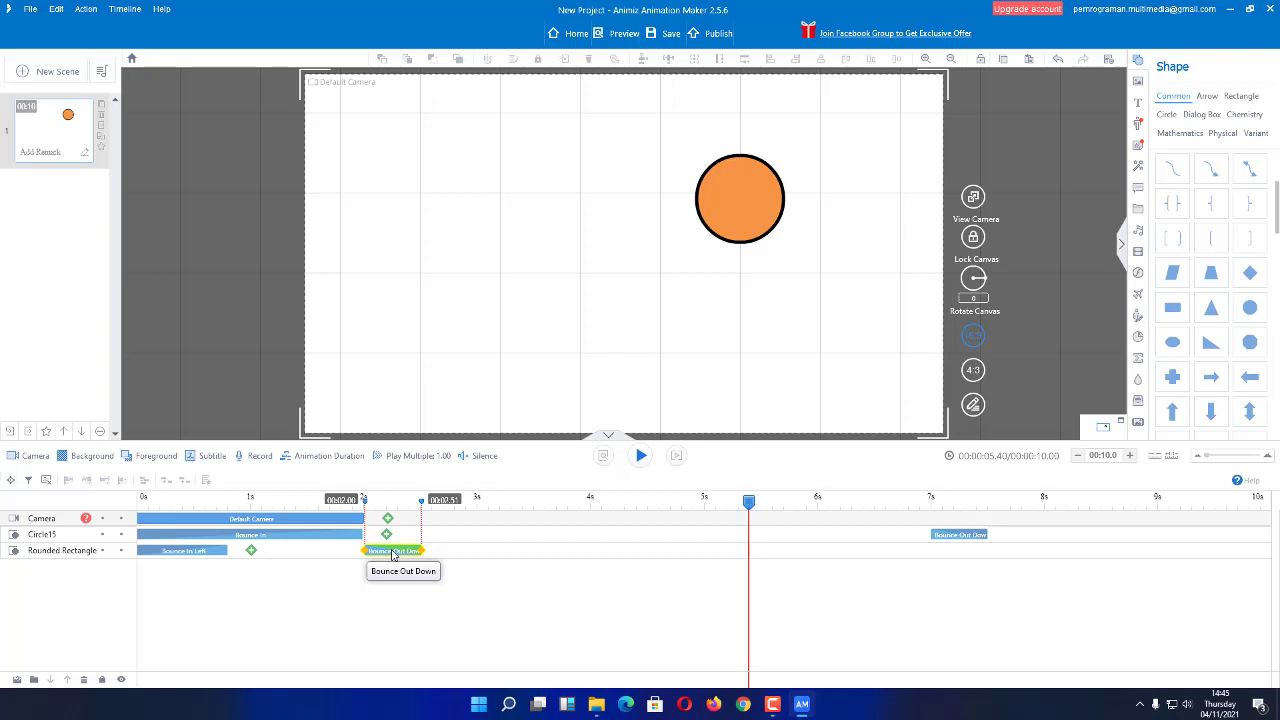
pyautogui.click(336, 535)
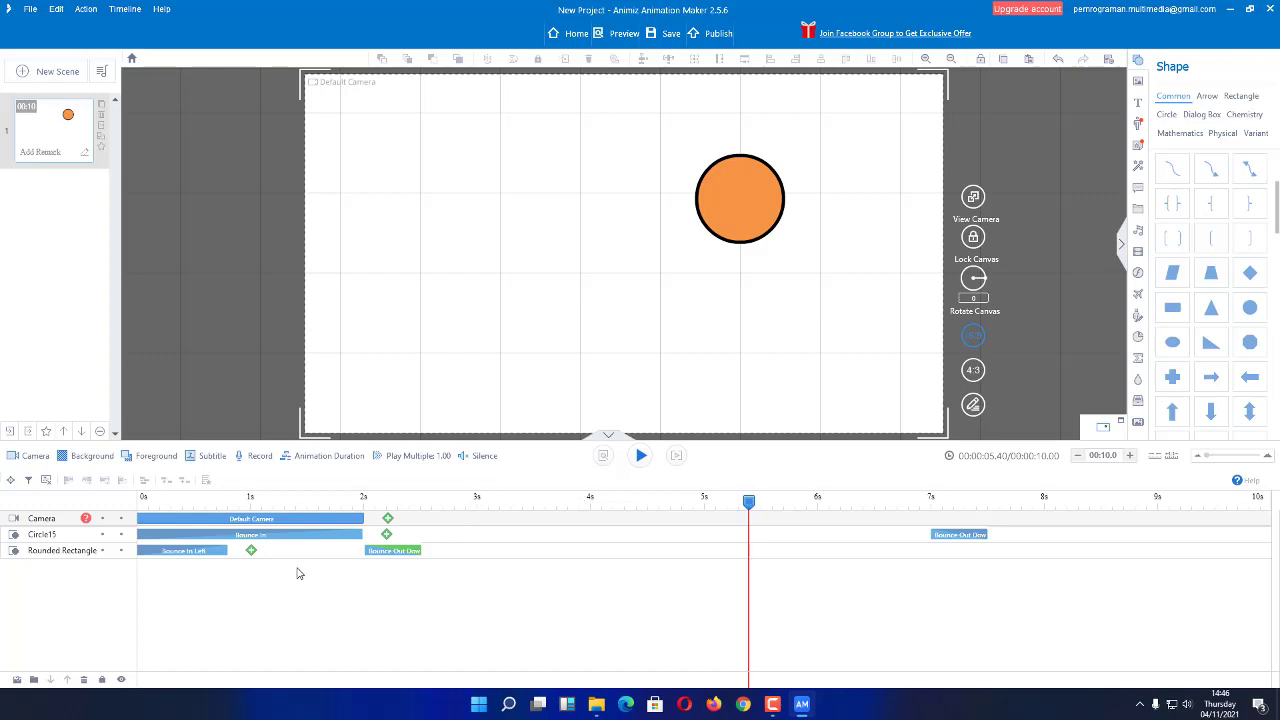
pyautogui.click(642, 457)
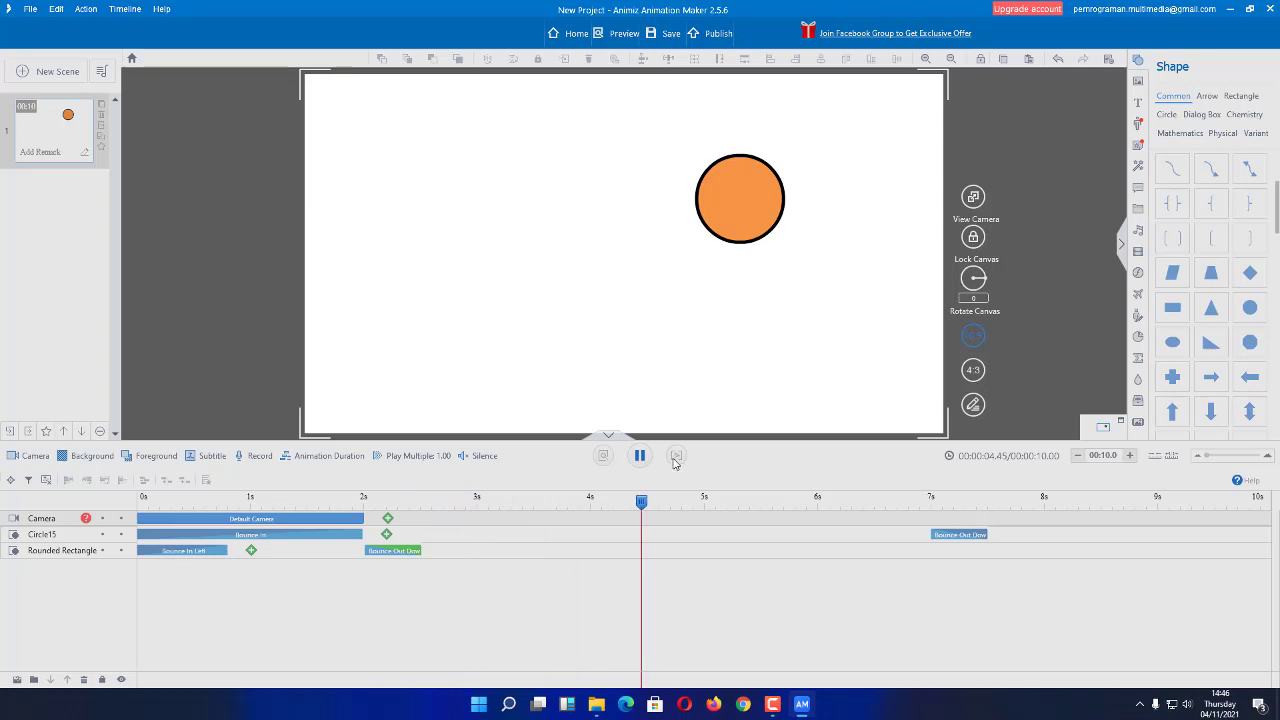
pyautogui.click(676, 458)
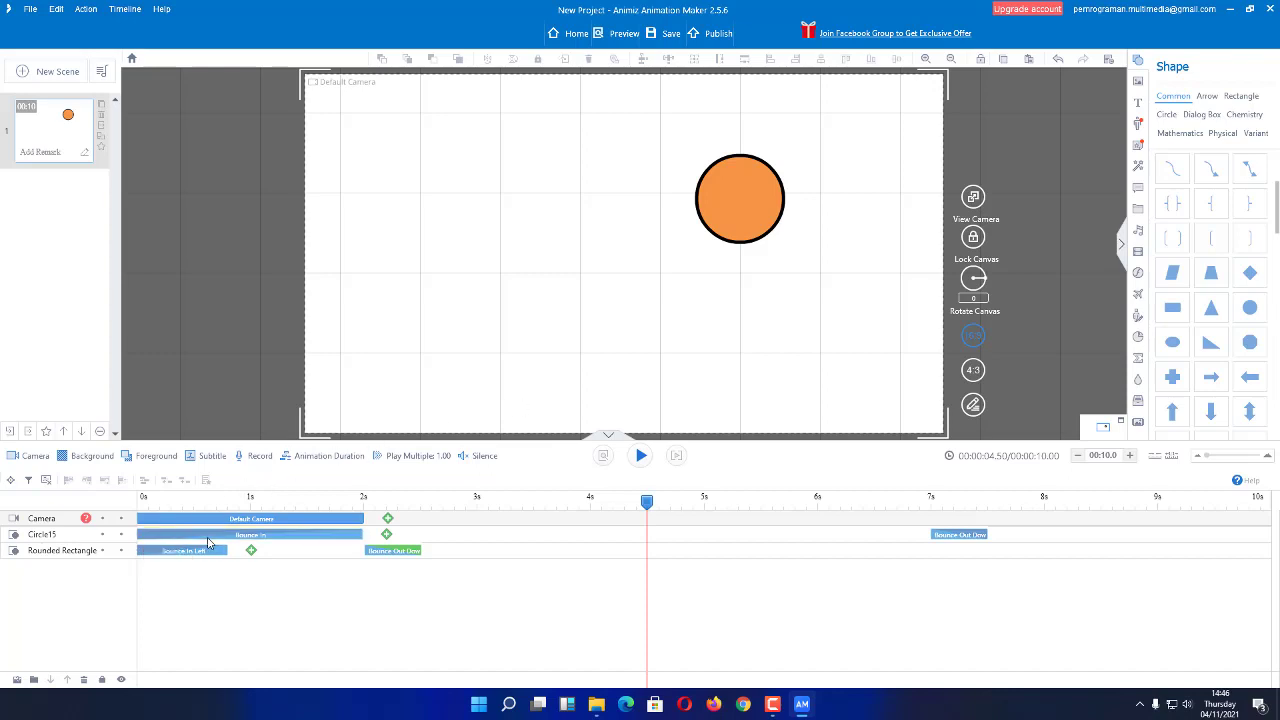
# Step: Shift the circle's Bounce In to 0.82–2.81 s and the rounded rectangle's exit to about 2.9 s, checking the timing in playback
pyautogui.moveTo(209, 542); pyautogui.dragTo(303, 547)
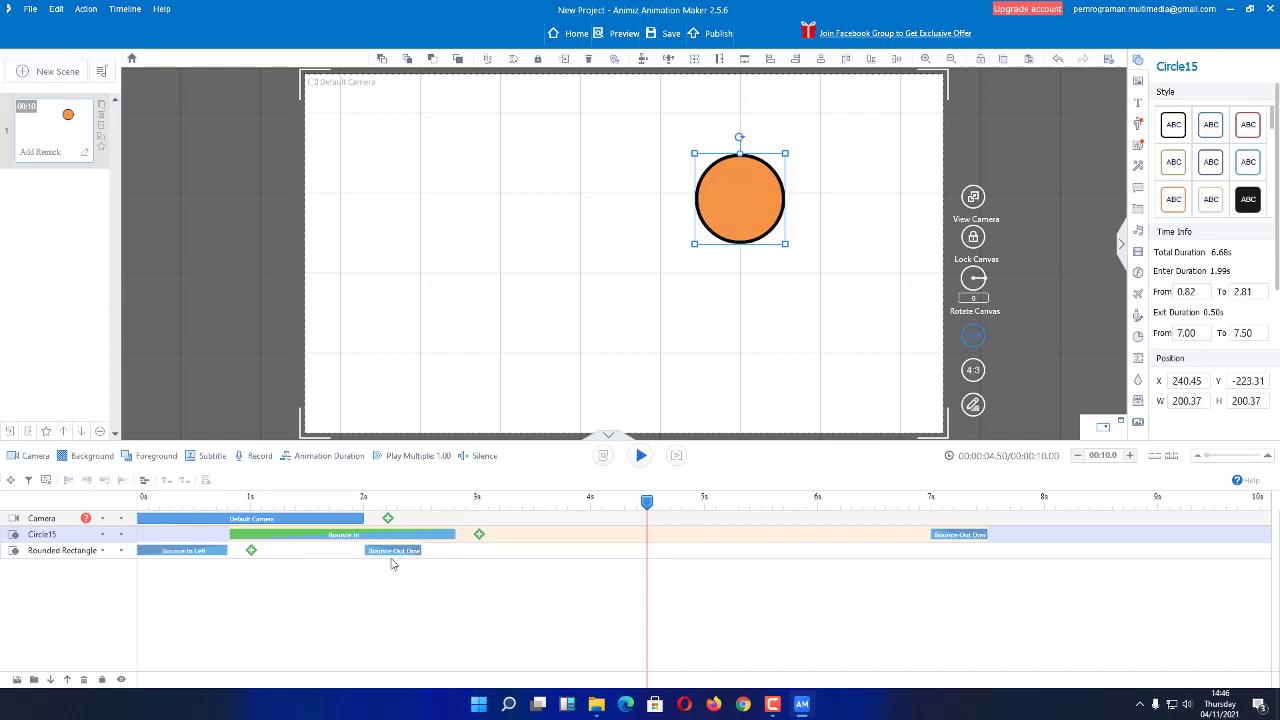
pyautogui.moveTo(396, 551); pyautogui.dragTo(494, 557)
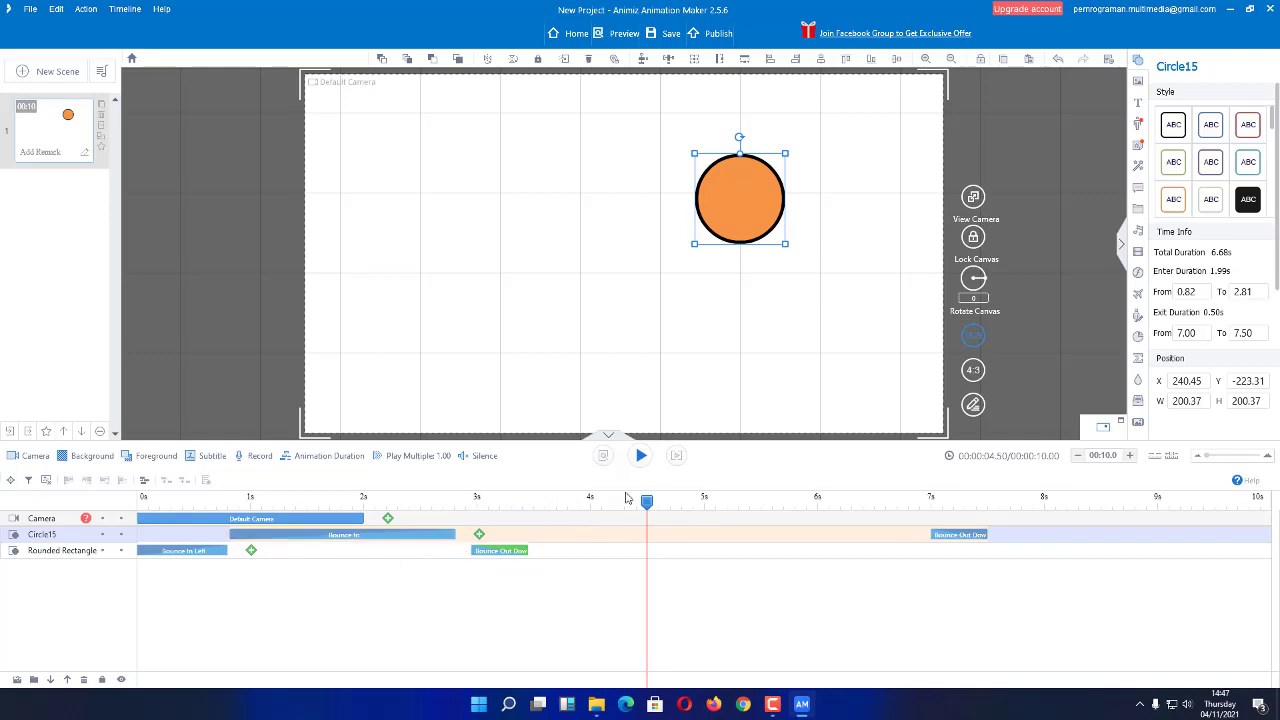
pyautogui.click(682, 456)
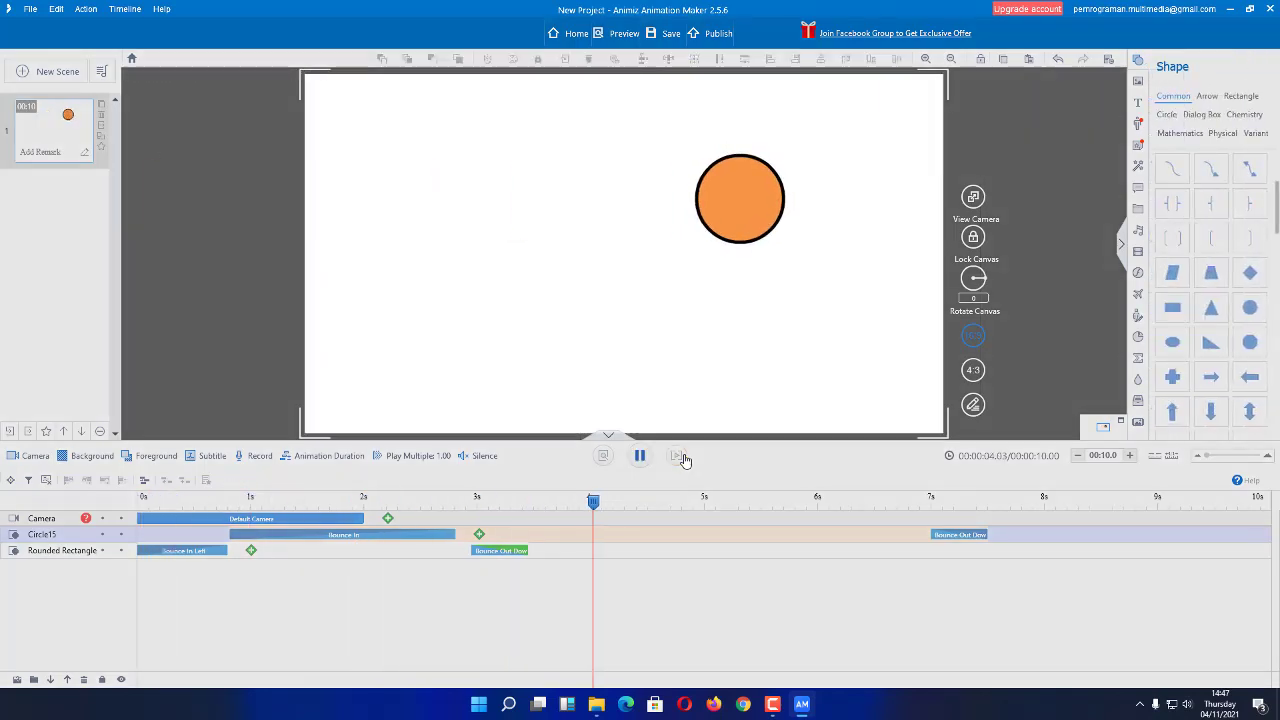
pyautogui.click(640, 456)
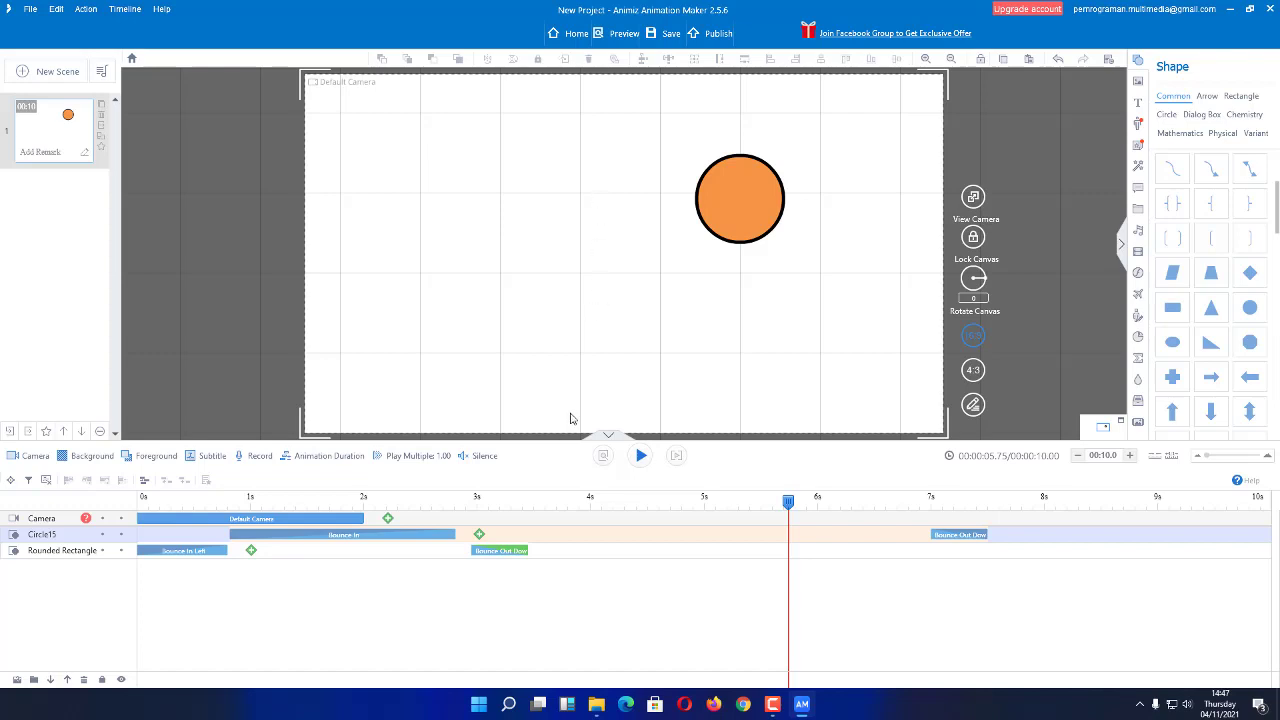
# Step: Change the rounded rectangle's exit animation to Bounce Out and replay the scene from the start to check it
pyautogui.click(524, 550)
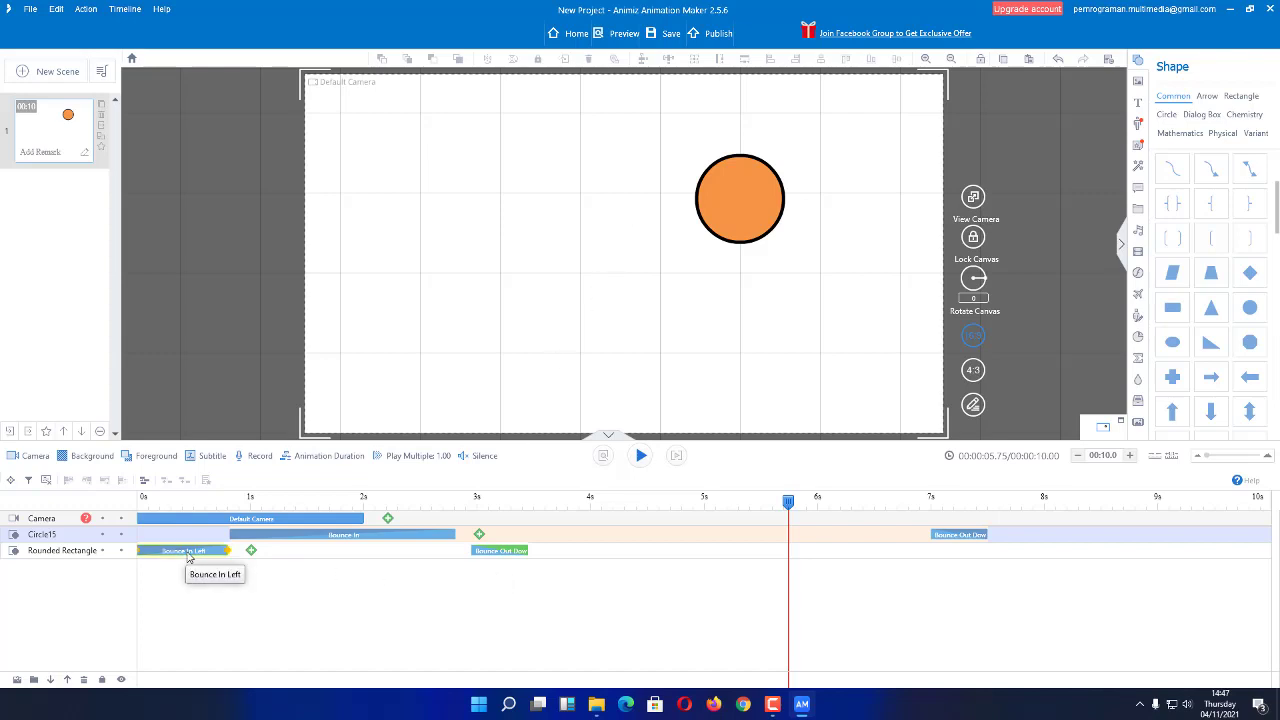
pyautogui.doubleClick(500, 551)
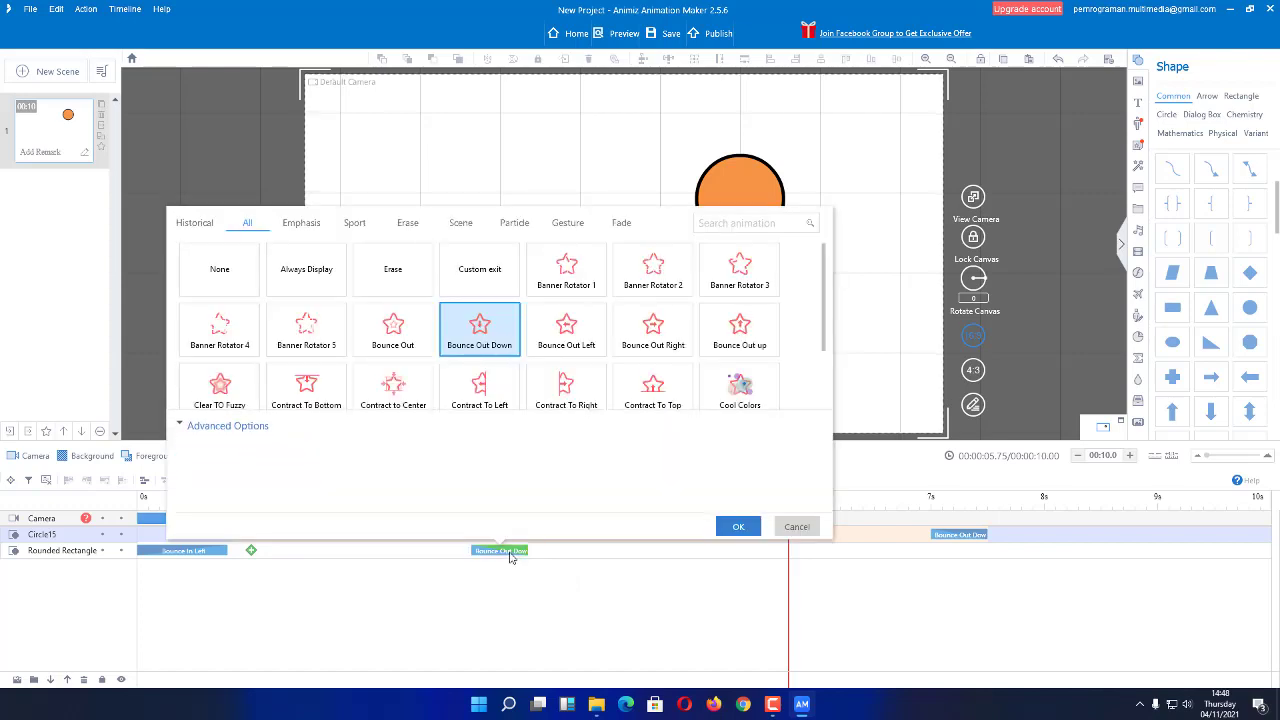
pyautogui.moveTo(503, 360)
pyautogui.moveTo(392, 346)
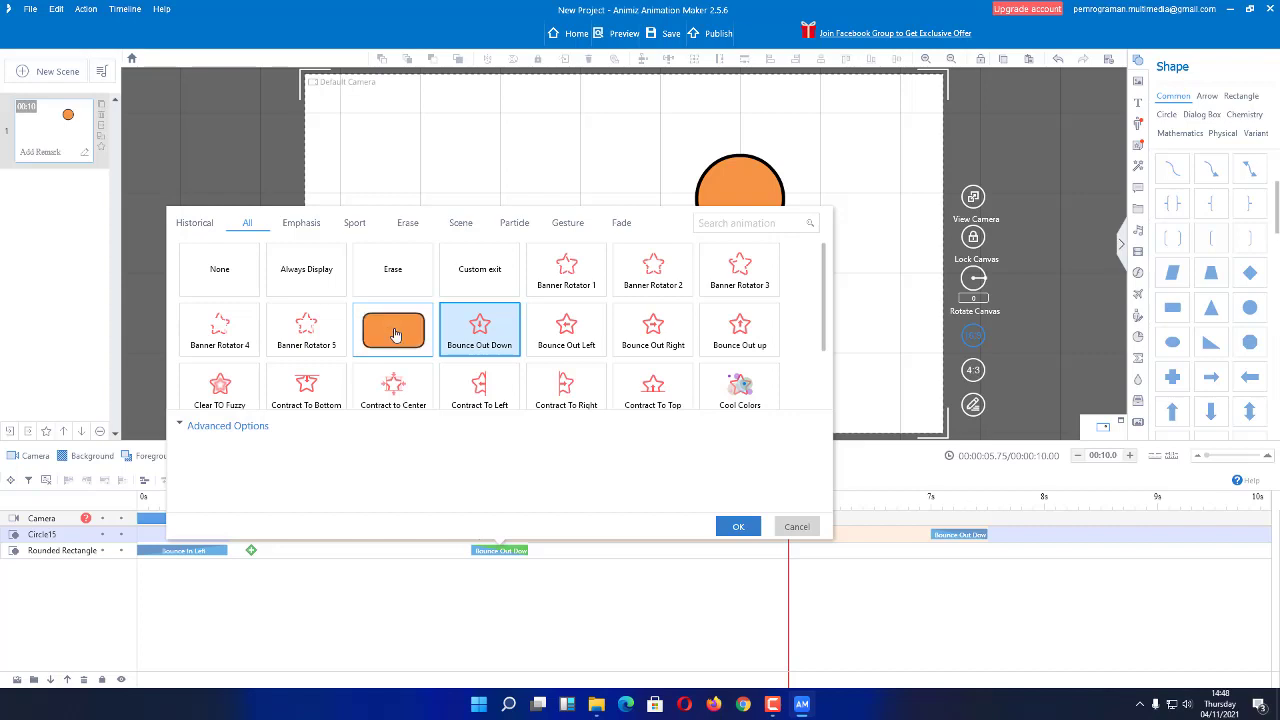
pyautogui.click(395, 335)
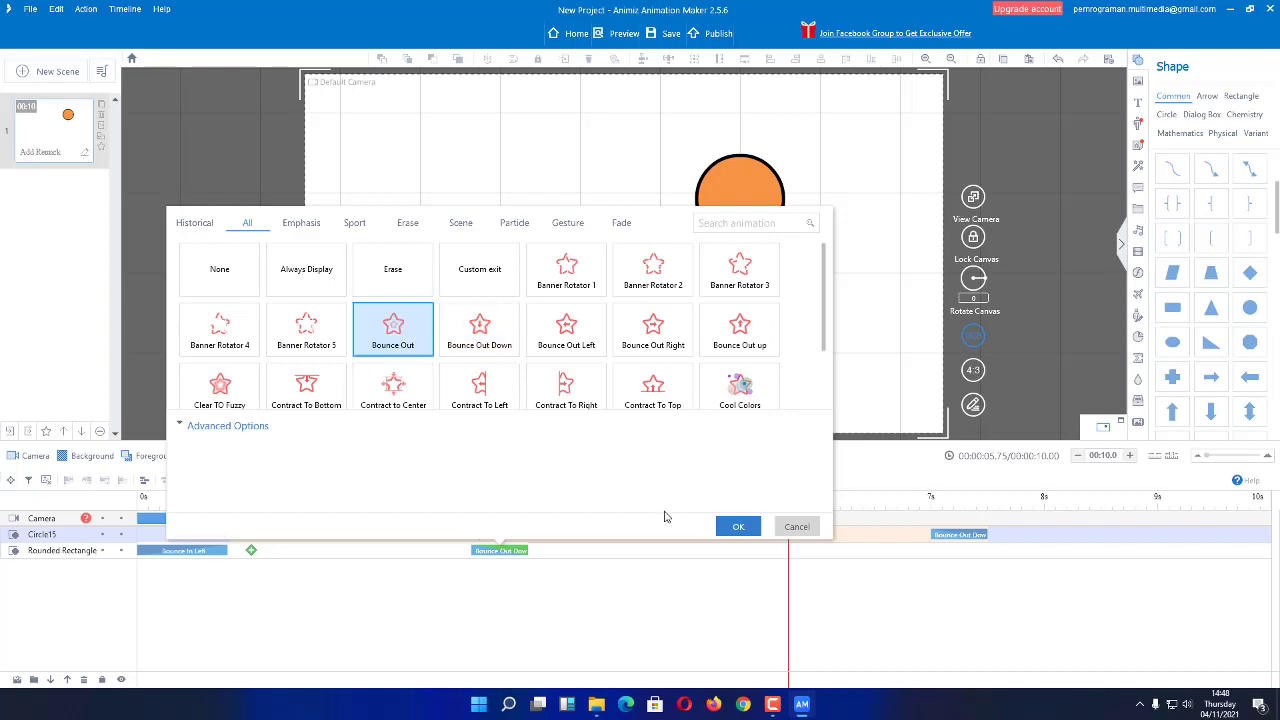
pyautogui.click(738, 526)
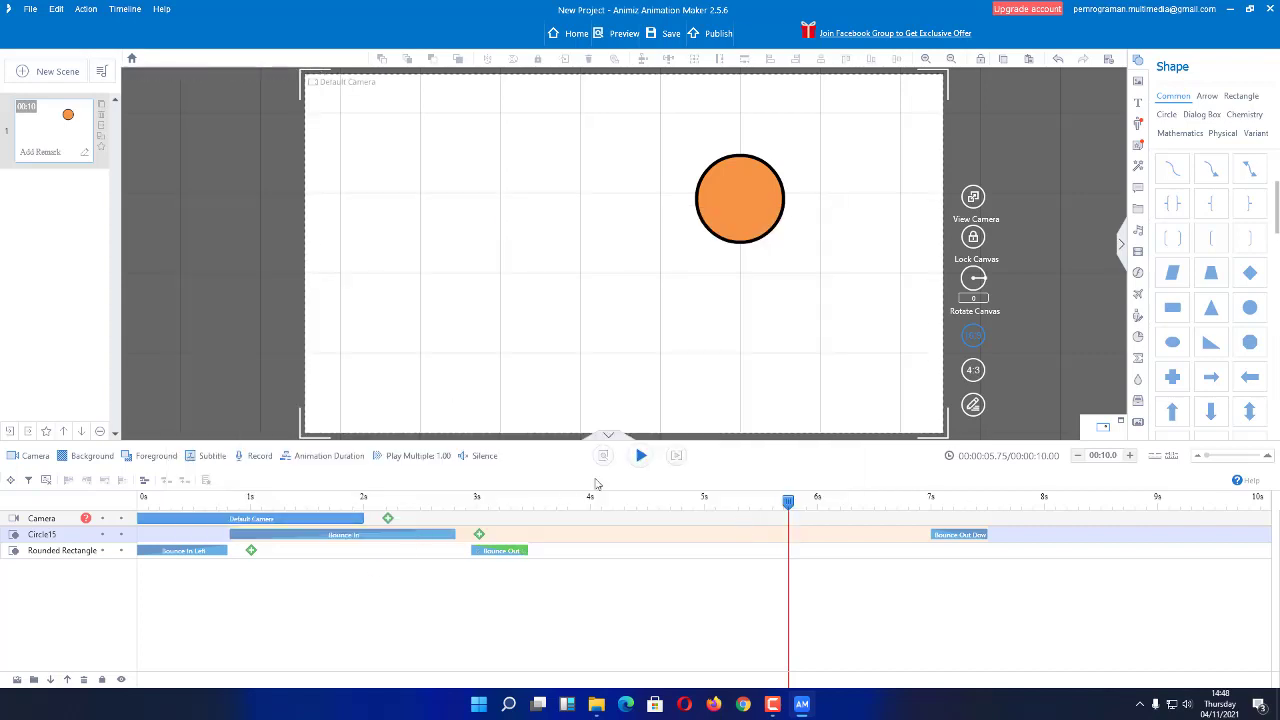
pyautogui.click(678, 458)
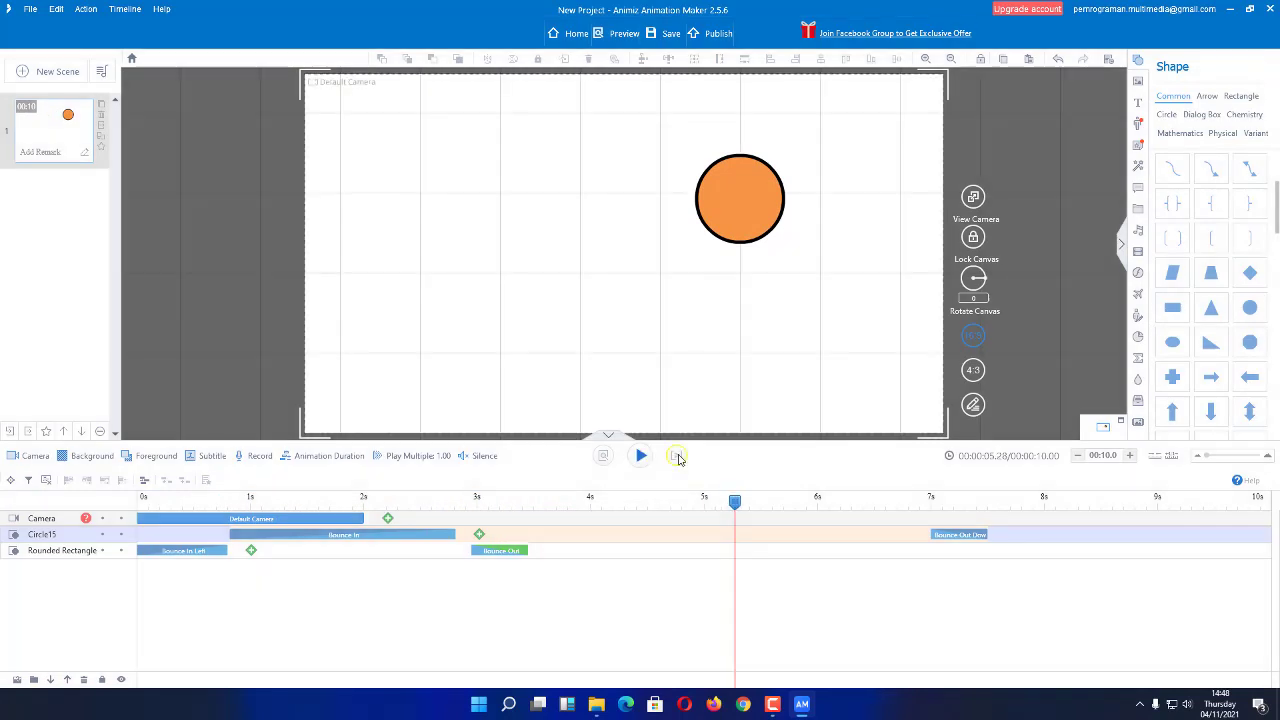
pyautogui.click(677, 456)
# Step: Add a second rounded rectangle, about 501 by 200, in the lower middle of the canvas with the playhead at 3.47 s
pyautogui.moveTo(736, 502); pyautogui.dragTo(530, 501)
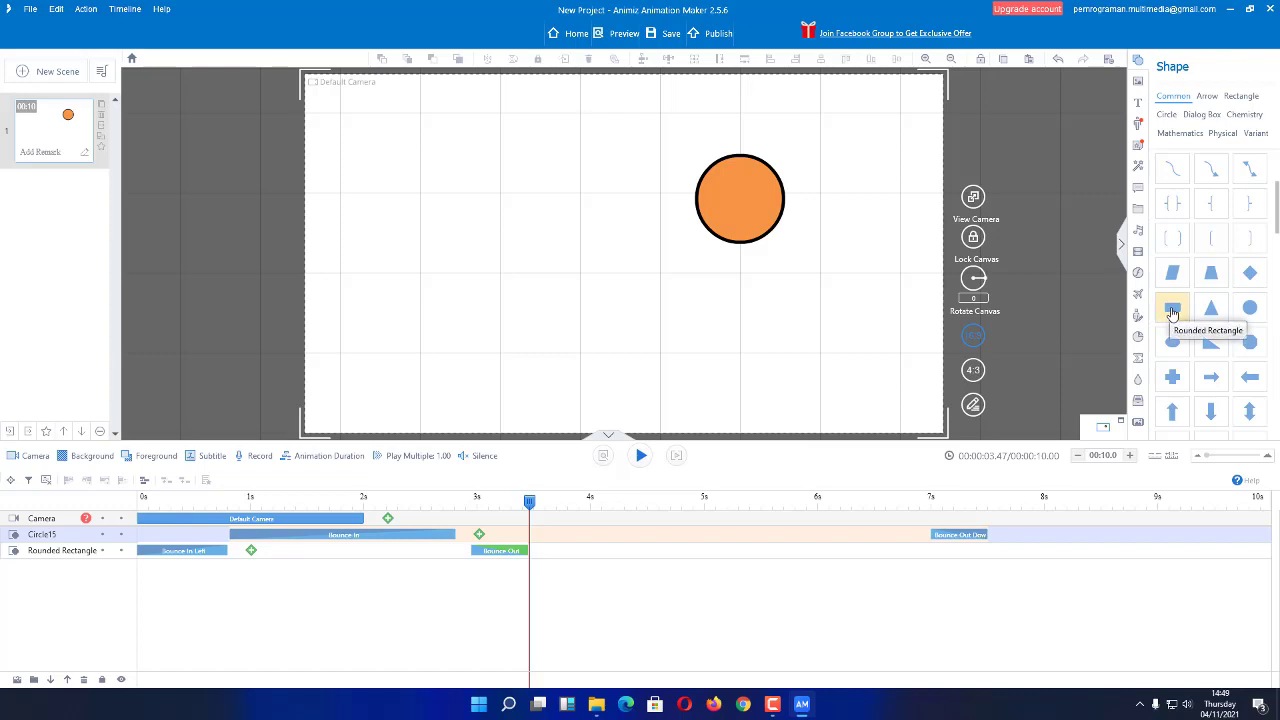
pyautogui.moveTo(1172, 313); pyautogui.dragTo(634, 316)
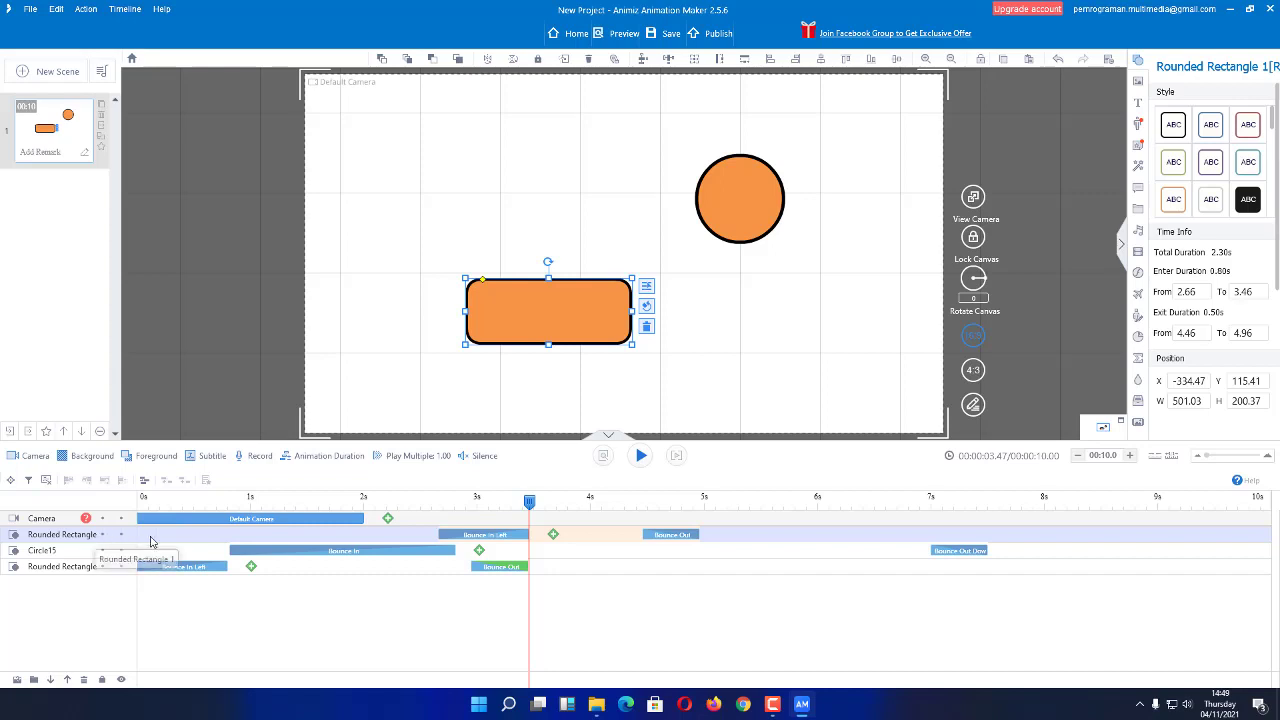
pyautogui.click(467, 541)
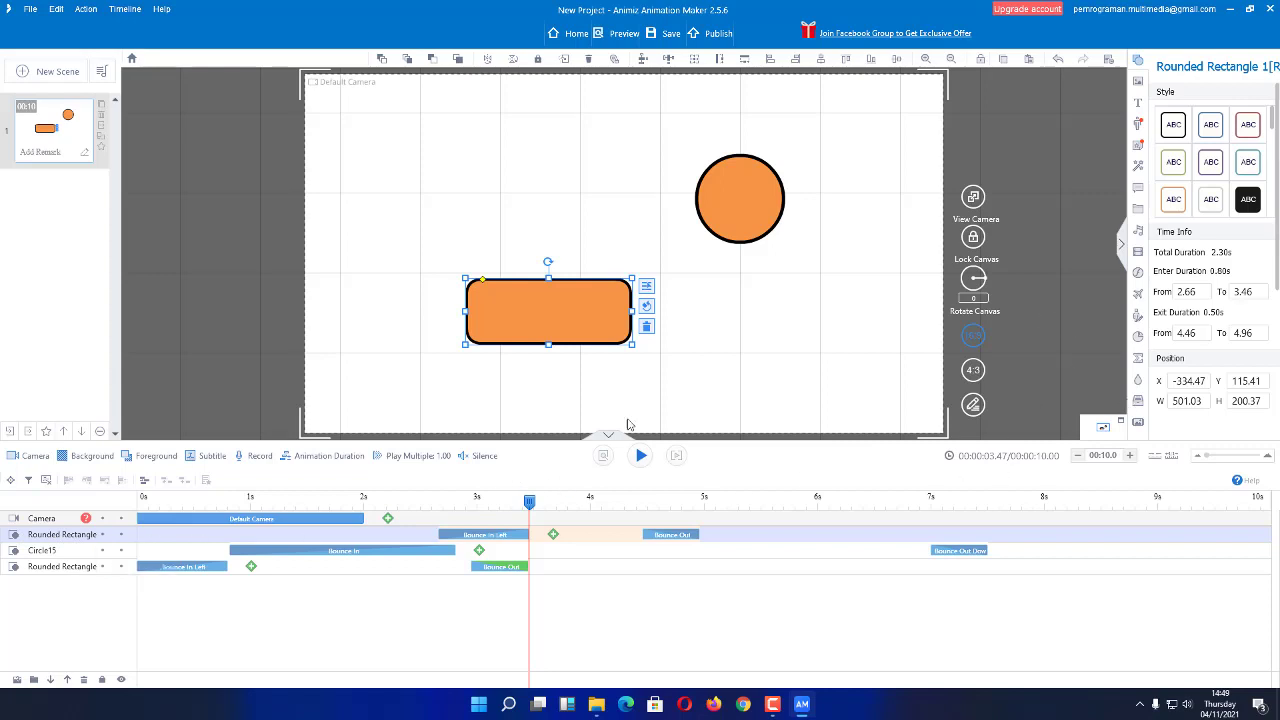
pyautogui.click(797, 312)
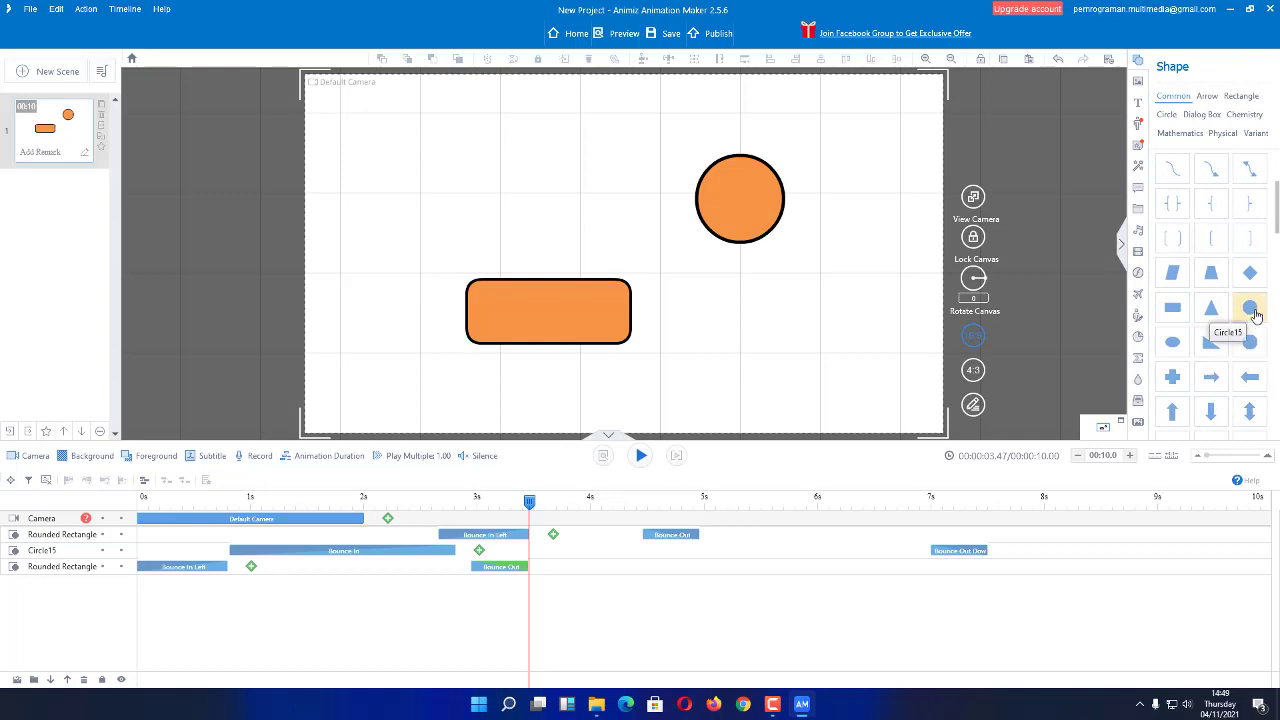
# Step: Add a second circle, about 200 by 200, beside the lower rectangle and order the timeline tracks as first rectangle, first circle, second rectangle, second circle
pyautogui.moveTo(1256, 315); pyautogui.dragTo(399, 331)
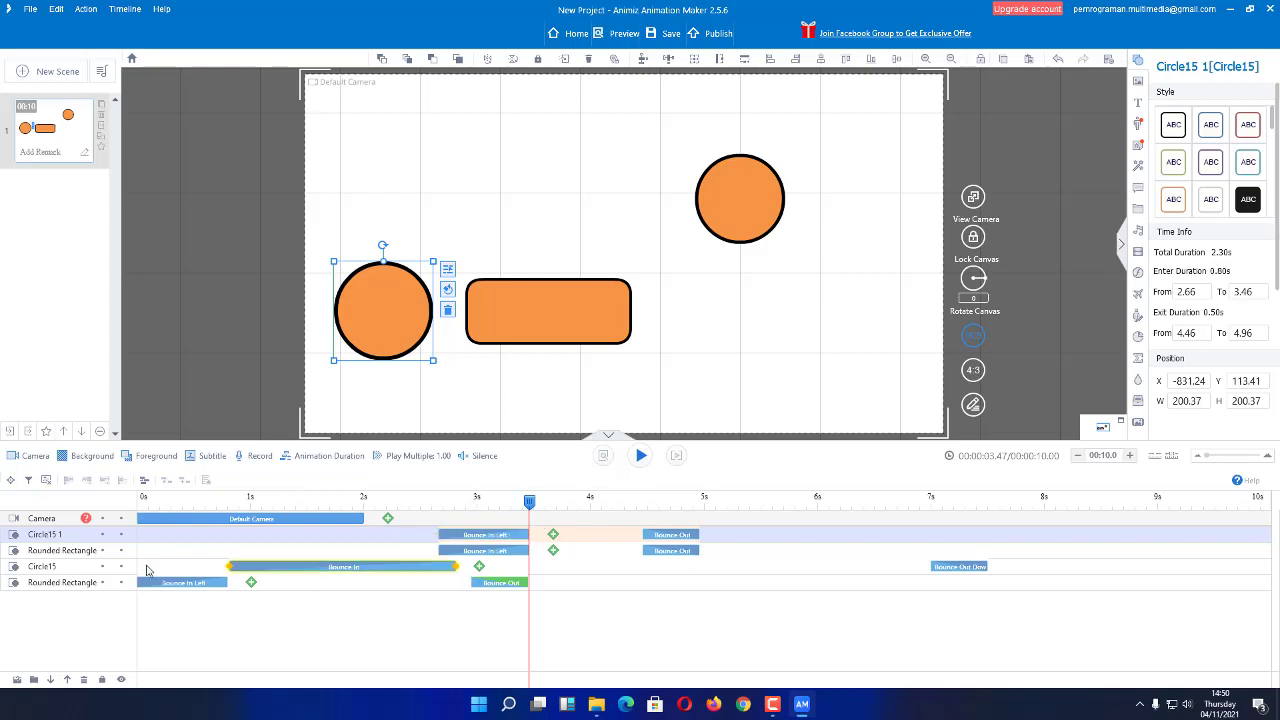
pyautogui.click(75, 551)
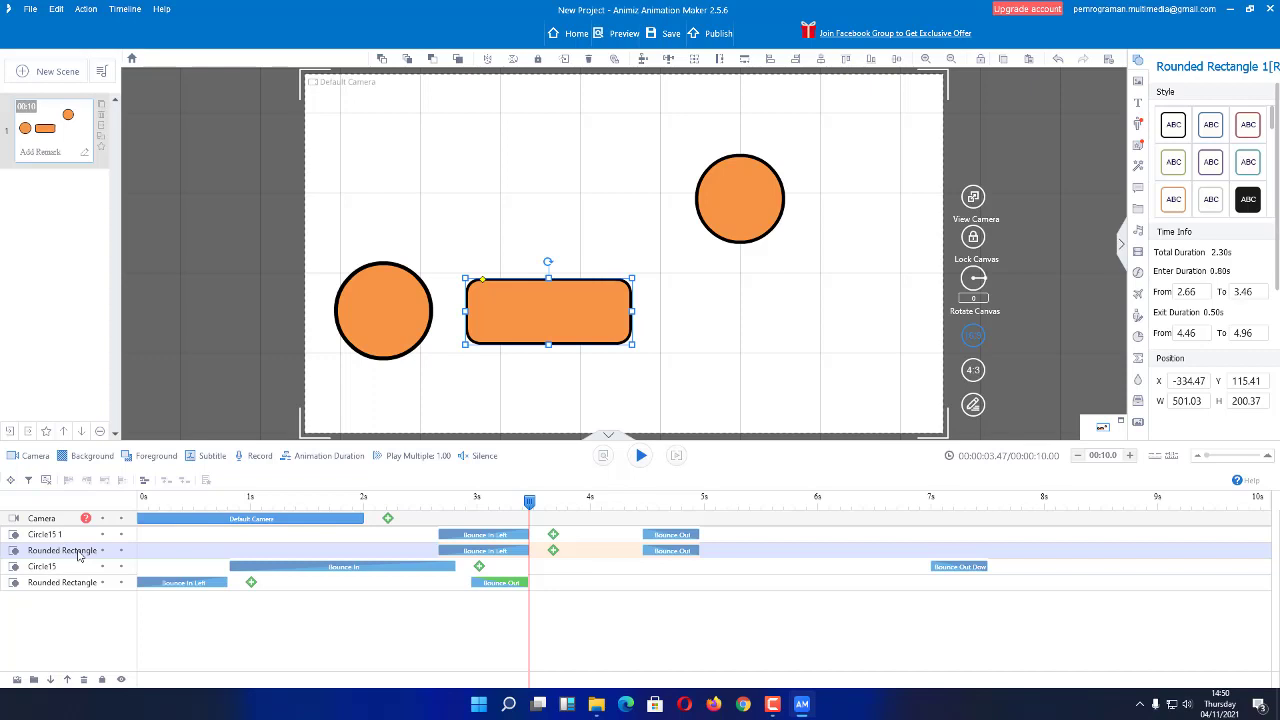
pyautogui.moveTo(80, 556); pyautogui.dragTo(76, 592)
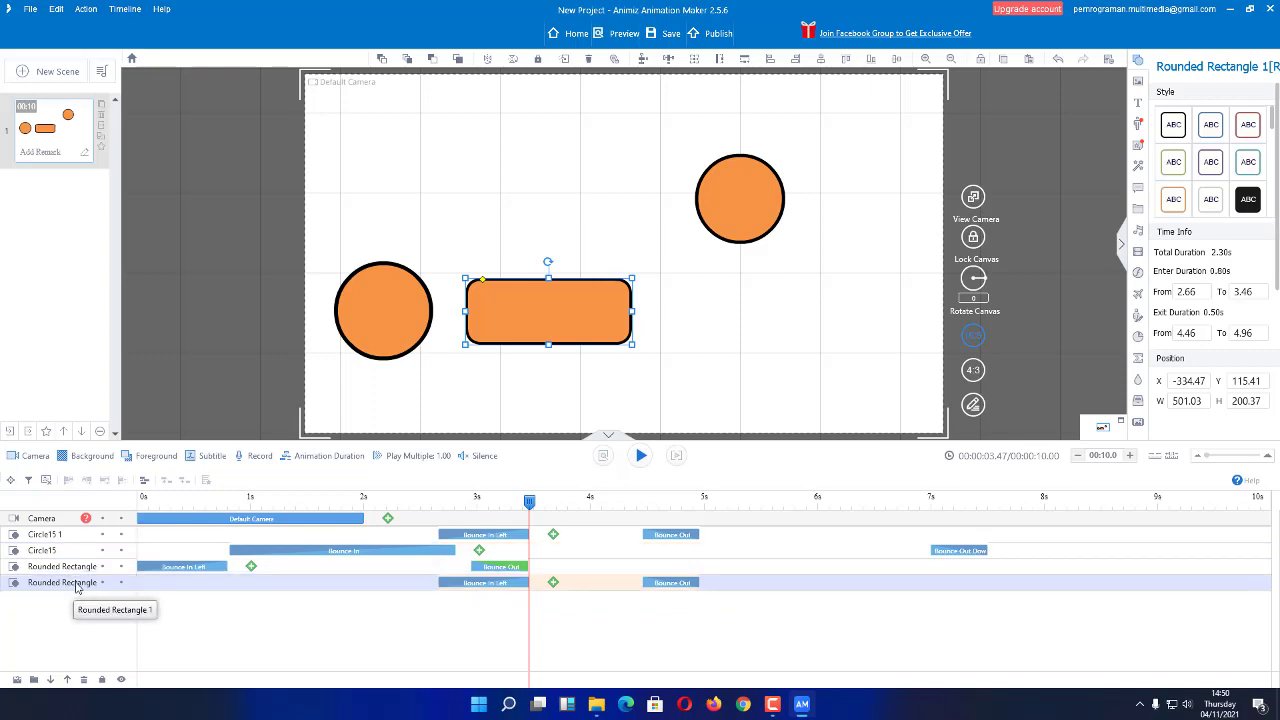
pyautogui.click(55, 553)
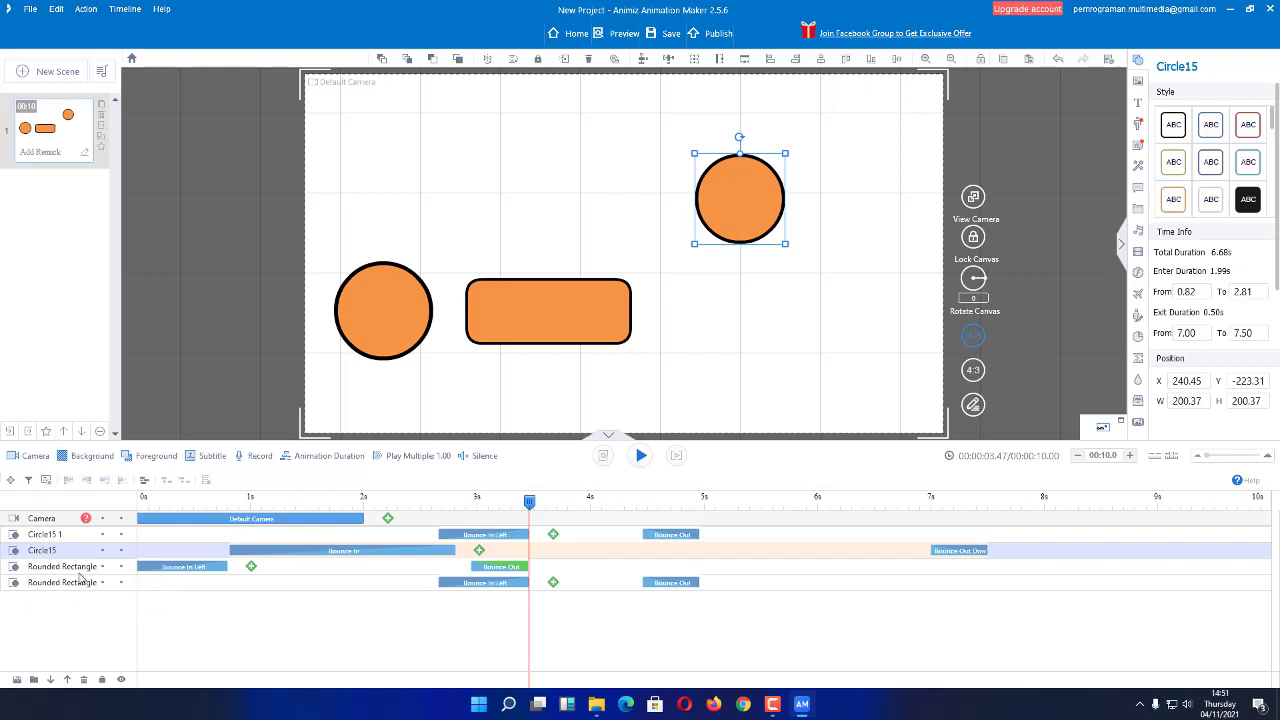
pyautogui.moveTo(40, 556); pyautogui.dragTo(44, 570)
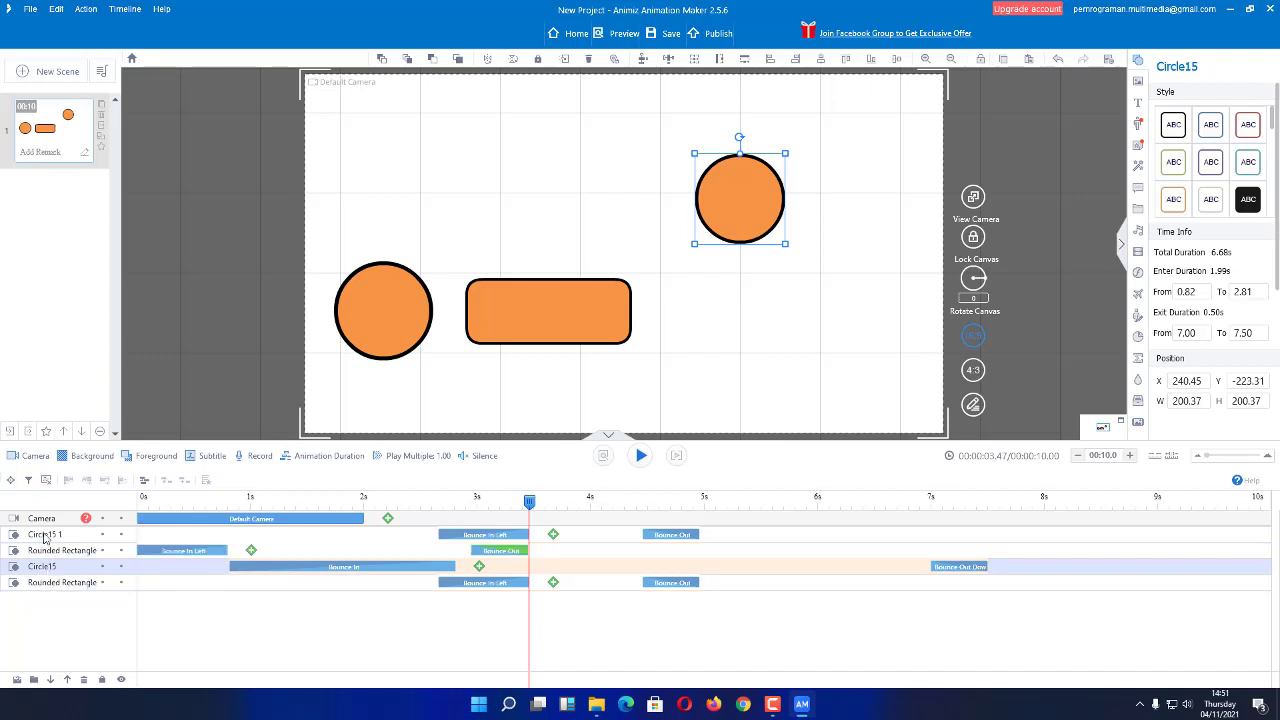
pyautogui.click(44, 536)
pyautogui.moveTo(44, 537); pyautogui.dragTo(55, 592)
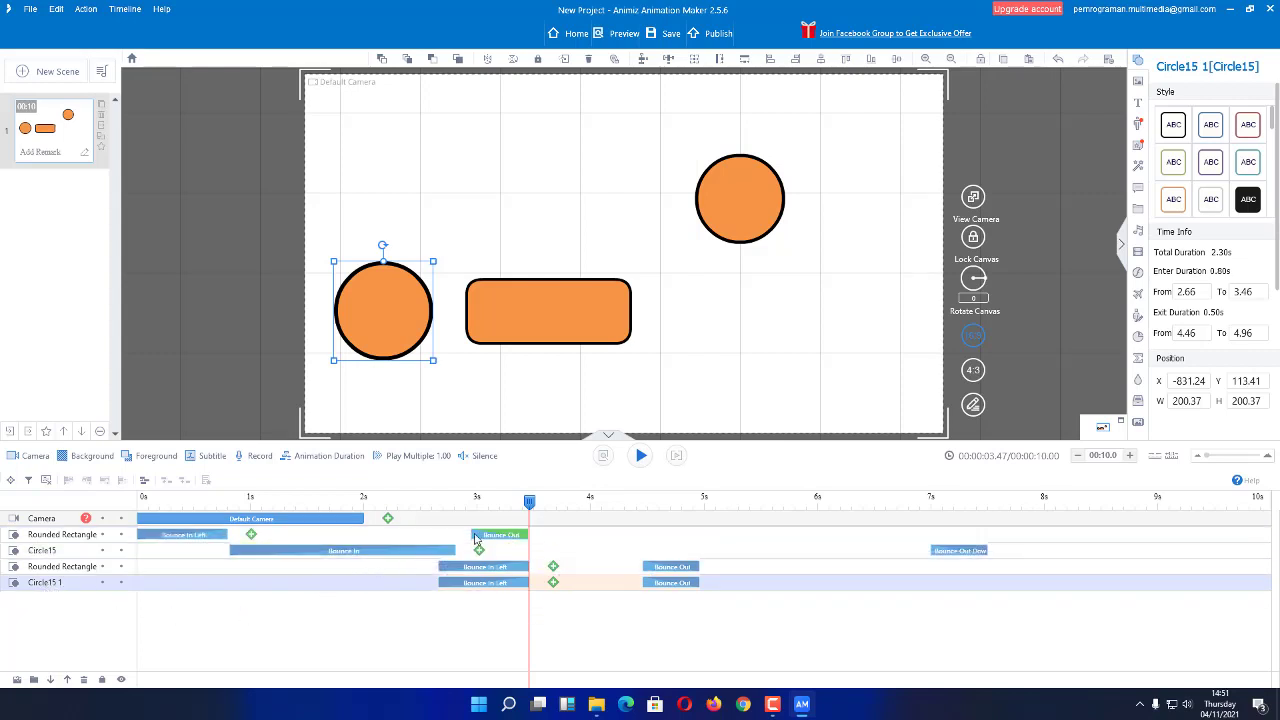
# Step: Scrub through the timeline around 3 s and move the first rounded rectangle's Bounce Out exit to 2.82–3.32 s
pyautogui.moveTo(536, 504); pyautogui.dragTo(377, 502)
pyautogui.moveTo(285, 502); pyautogui.dragTo(466, 510)
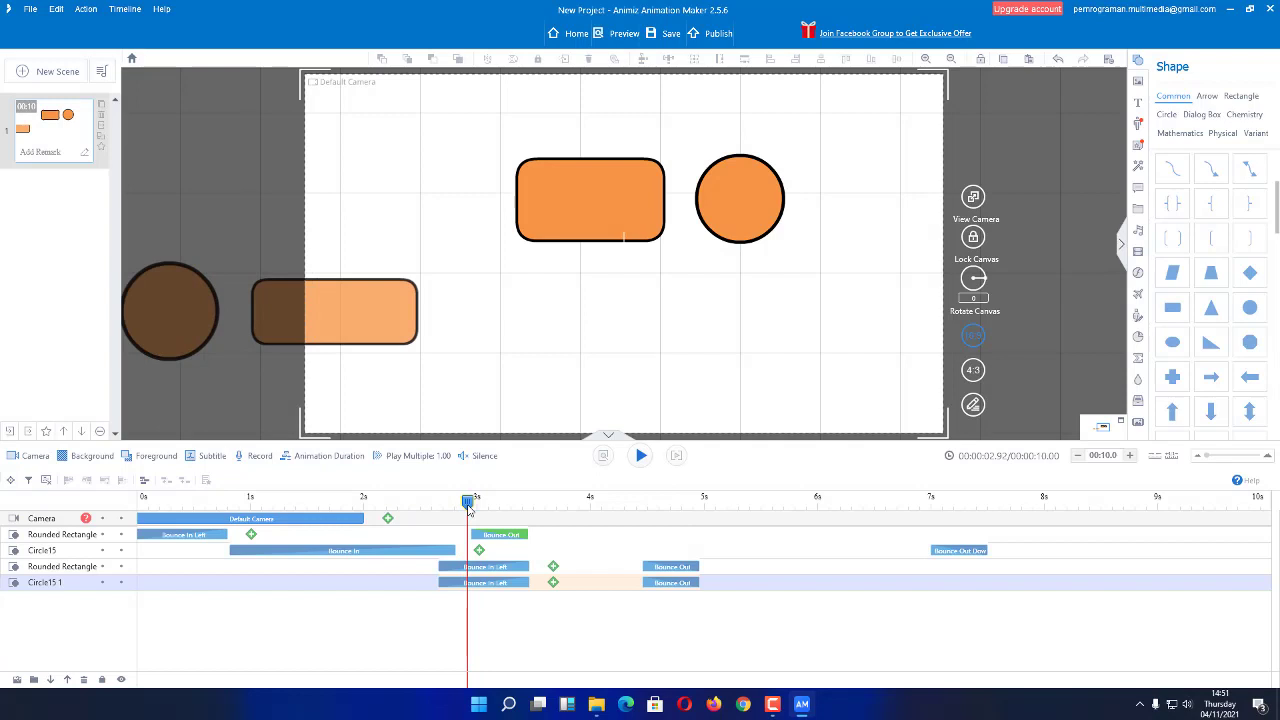
pyautogui.moveTo(468, 505); pyautogui.dragTo(431, 508)
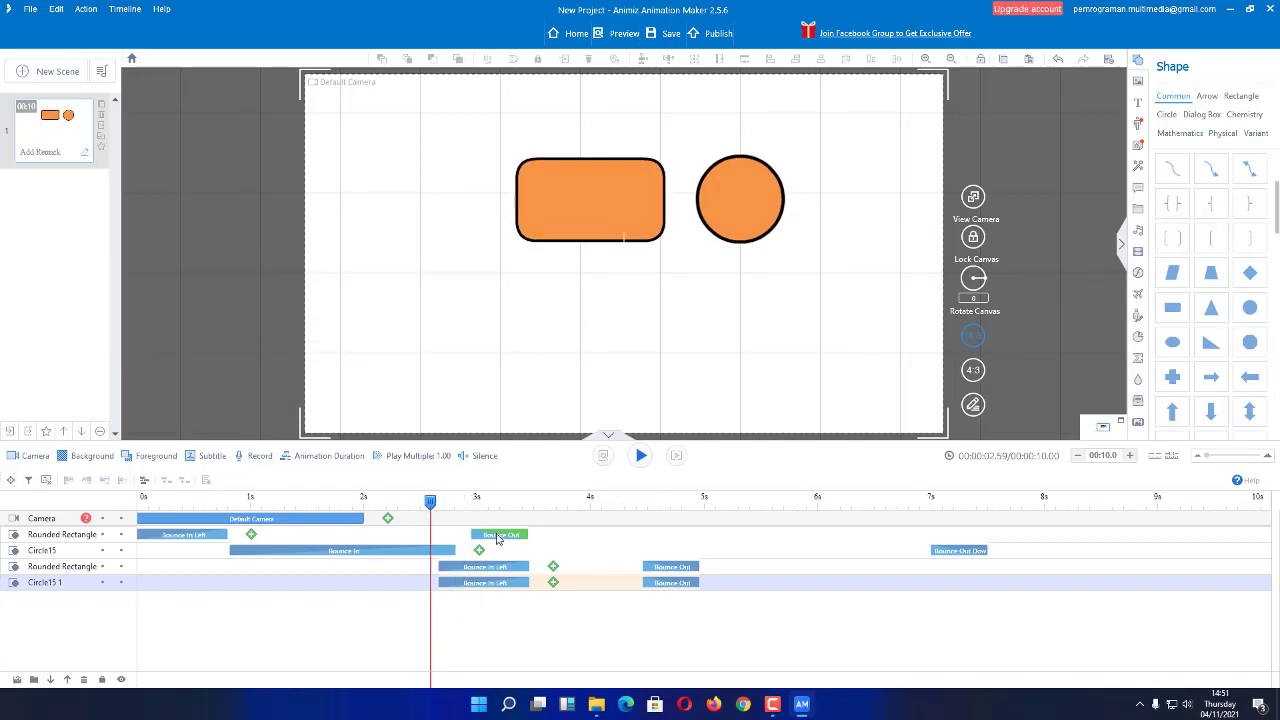
pyautogui.click(502, 537)
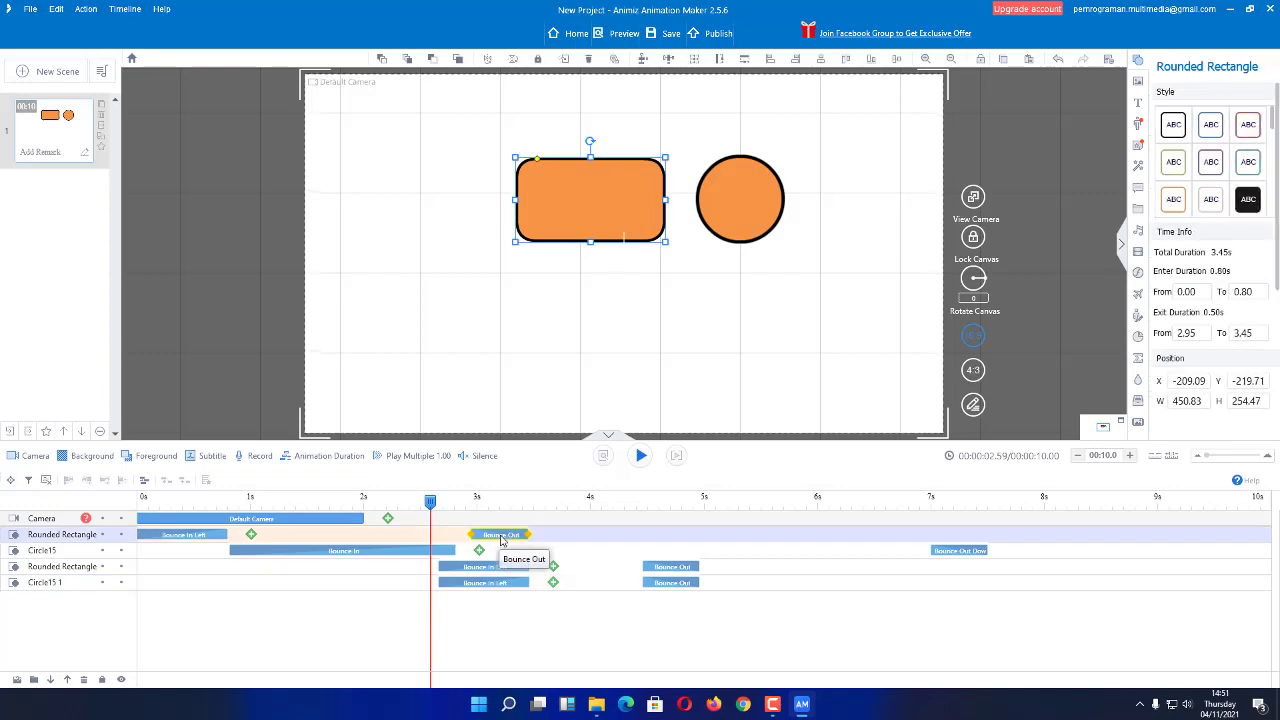
pyautogui.moveTo(502, 537); pyautogui.dragTo(487, 538)
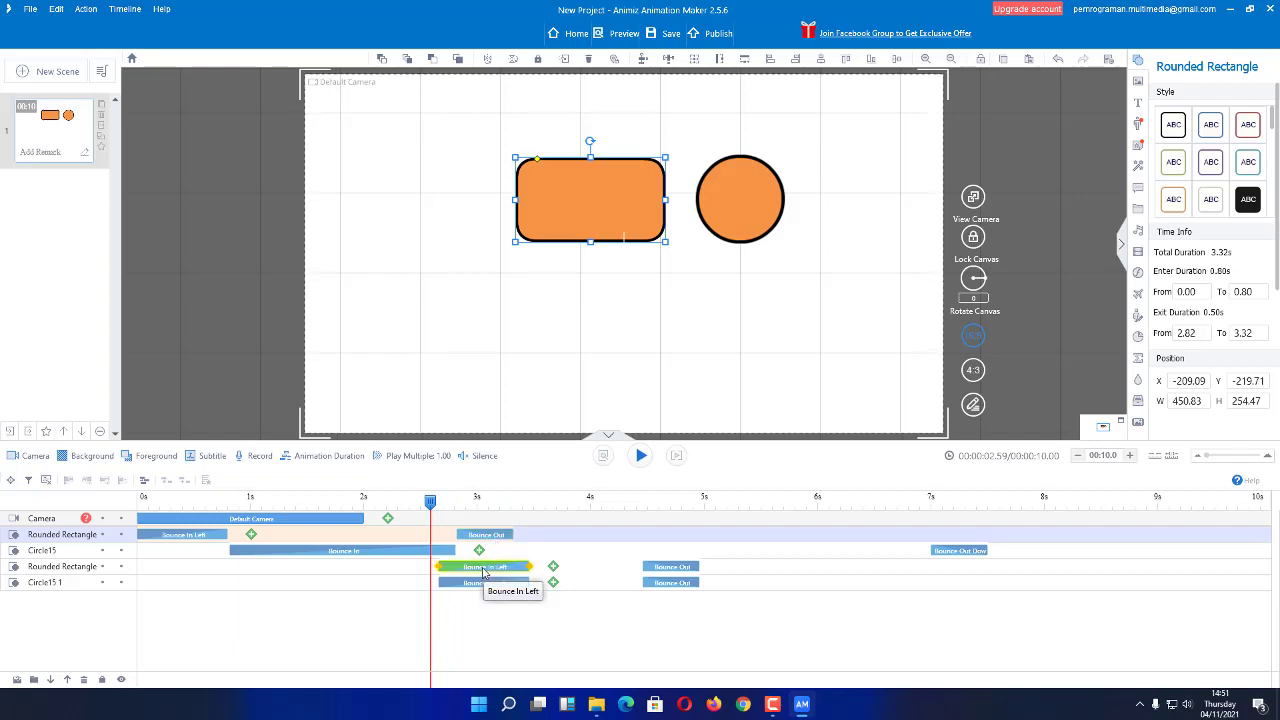
# Step: Move the second rounded rectangle's entrance to about 3.3–4.1 s and set the second circle's entrance to 4.11–6.4 s
pyautogui.moveTo(483, 571); pyautogui.dragTo(558, 568)
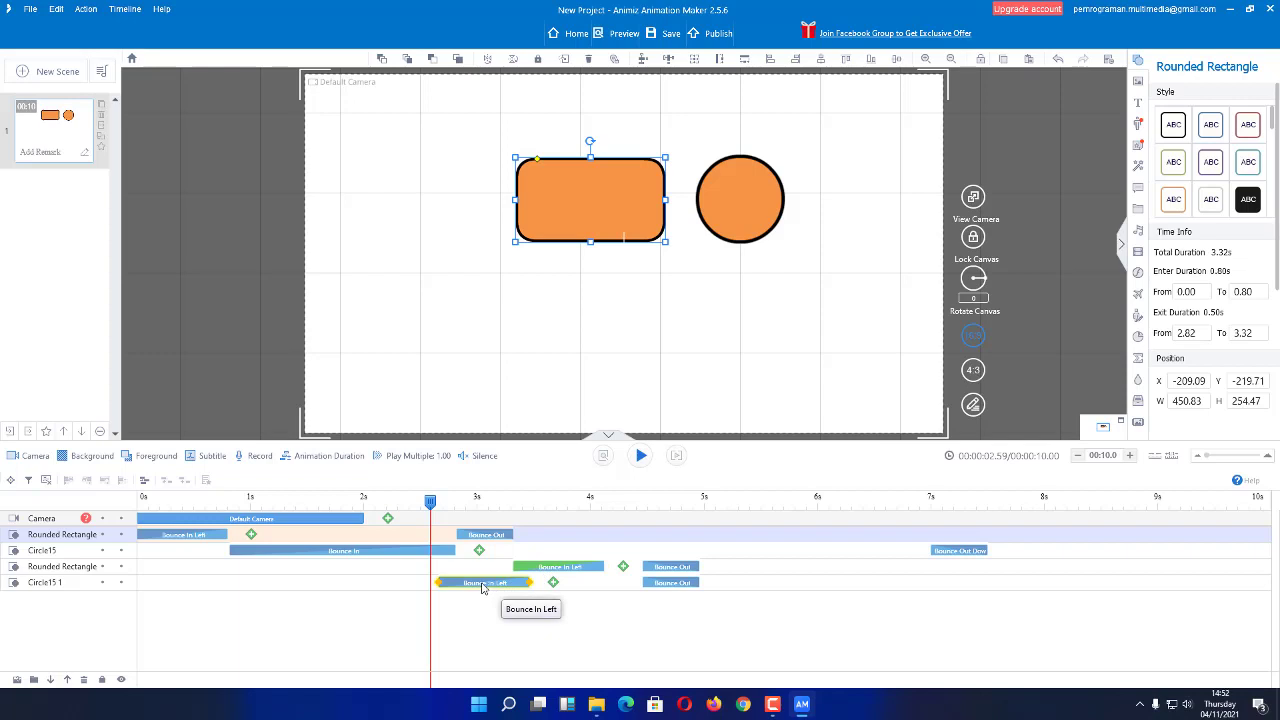
pyautogui.moveTo(480, 585); pyautogui.dragTo(642, 594)
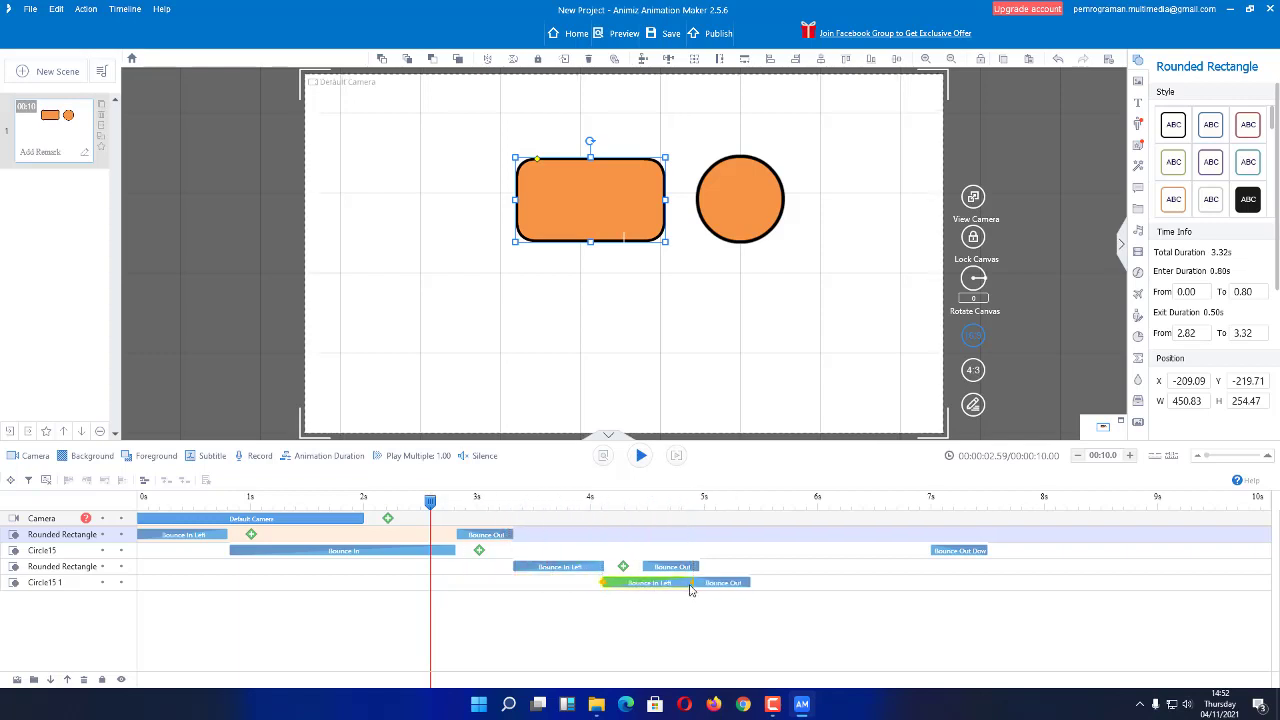
pyautogui.moveTo(692, 582); pyautogui.dragTo(855, 582)
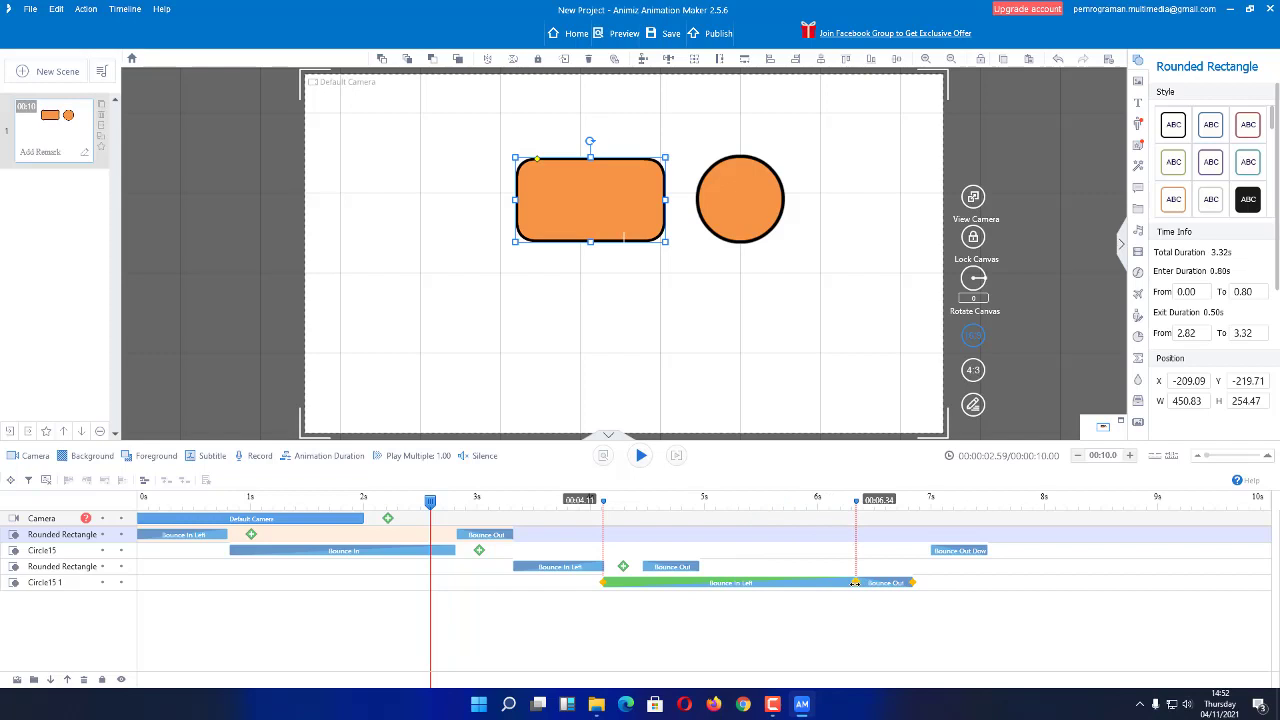
pyautogui.moveTo(855, 582); pyautogui.dragTo(865, 582)
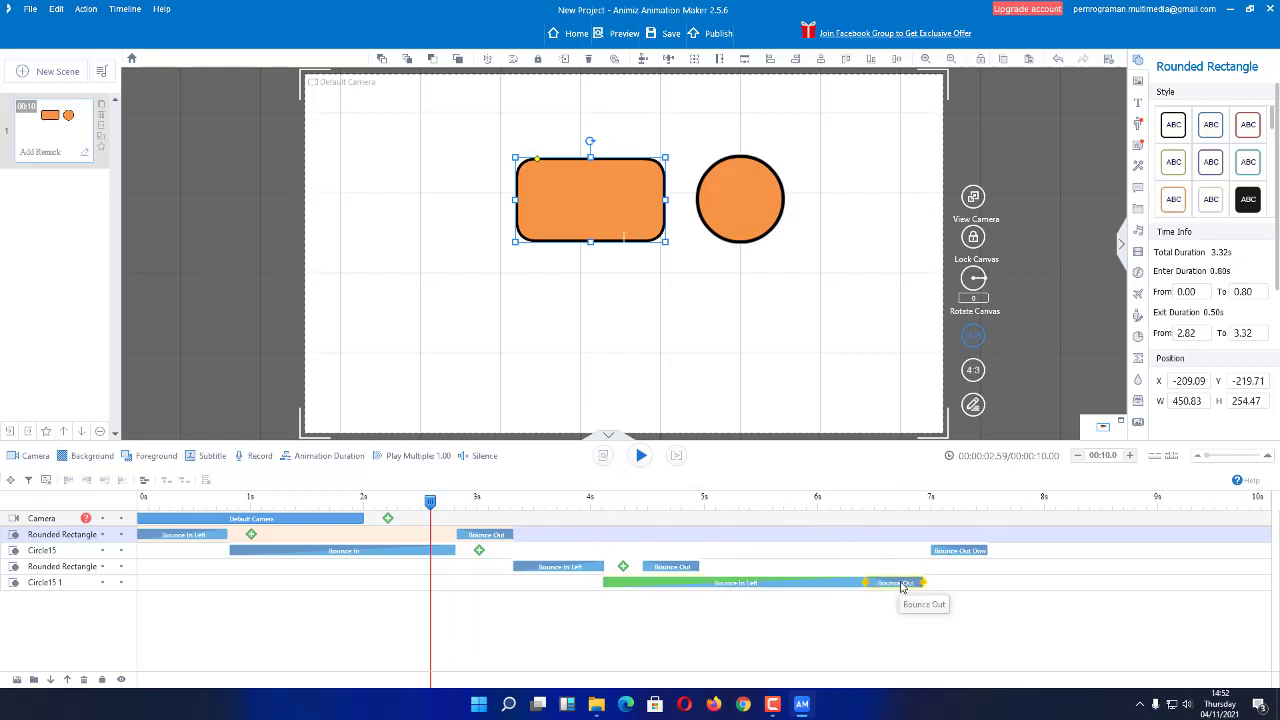
# Step: Move the second rounded rectangle's exit to about 6.4–6.9 s and align both circles' exits at about 7.4–7.9 s
pyautogui.moveTo(888, 585); pyautogui.dragTo(978, 588)
pyautogui.click(670, 568)
pyautogui.moveTo(670, 572); pyautogui.dragTo(892, 574)
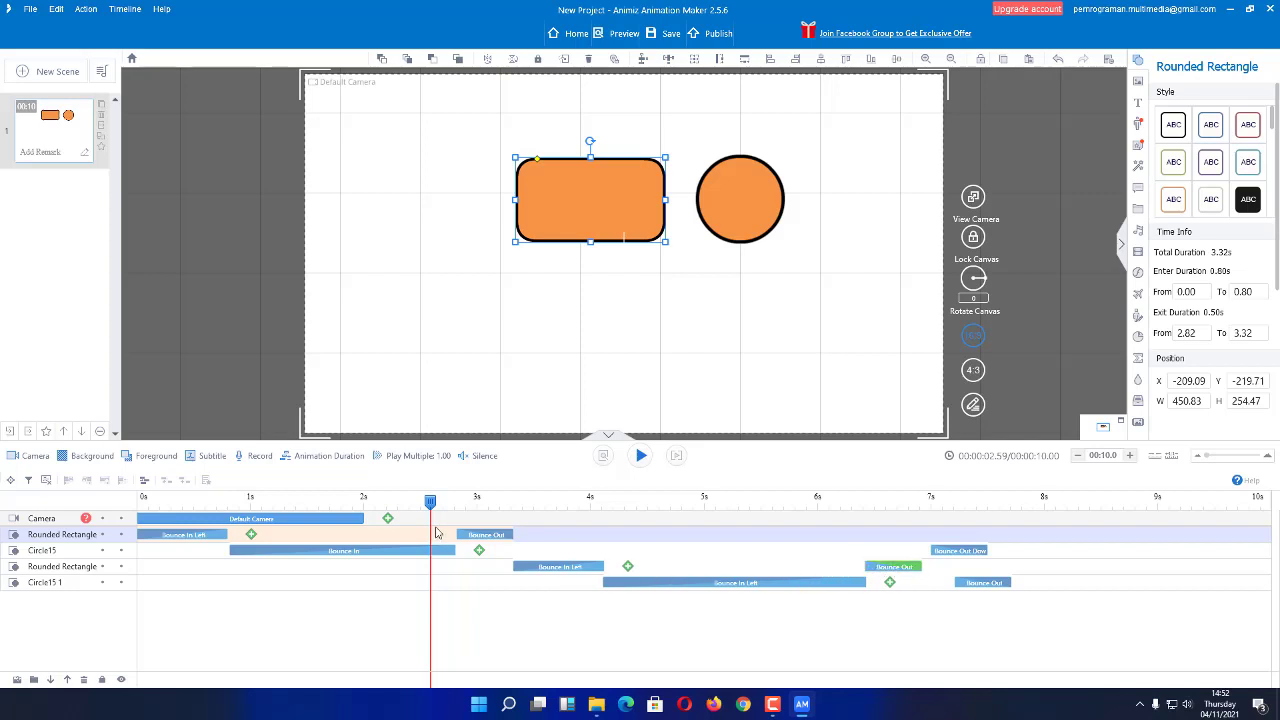
pyautogui.moveTo(432, 507); pyautogui.dragTo(1004, 584)
pyautogui.click(986, 583)
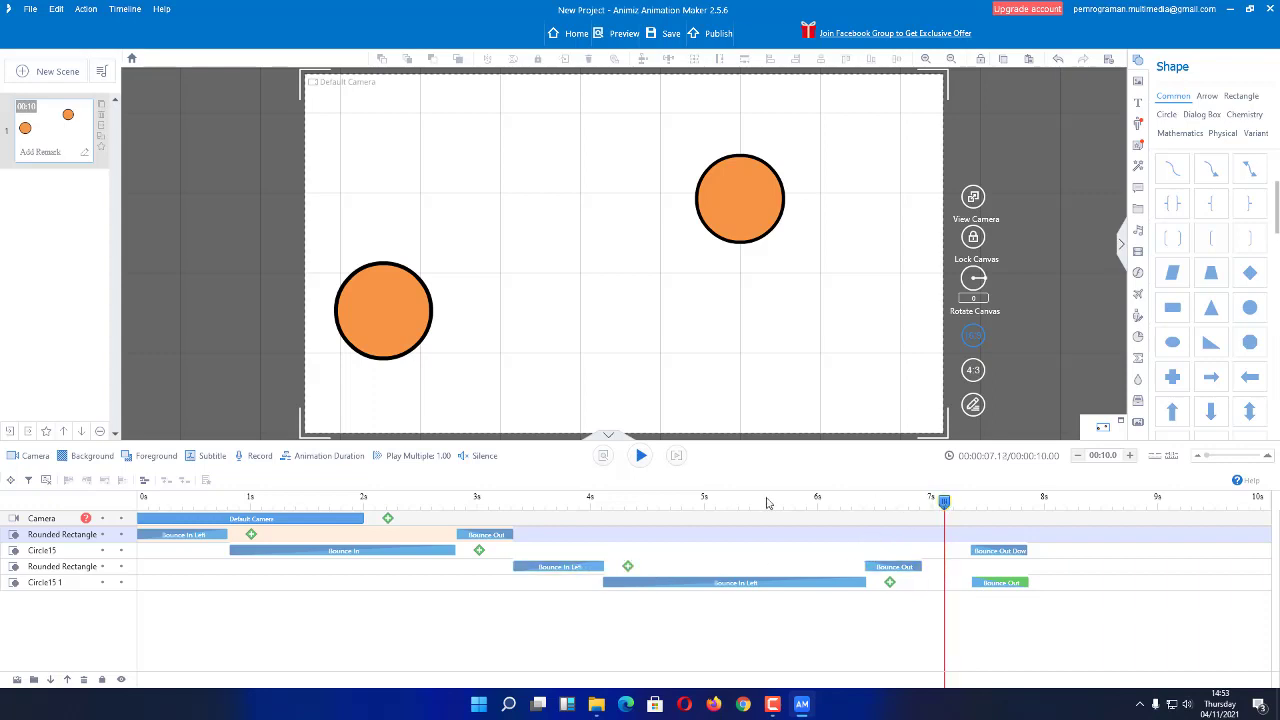
# Step: Change the second rounded rectangle's entrance animation to Bounce In Right
pyautogui.moveTo(555, 503)
pyautogui.mouseDown()
pyautogui.moveTo(526, 503)
pyautogui.moveTo(544, 507)
pyautogui.mouseUp()
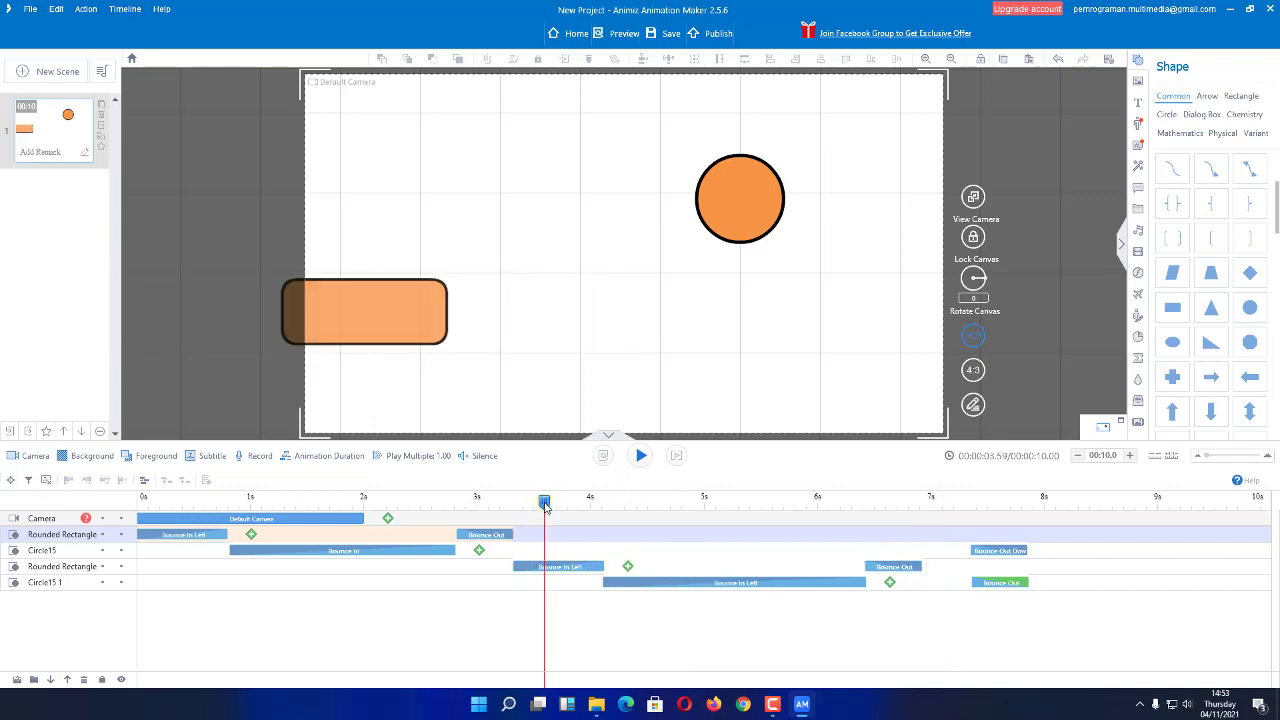
pyautogui.doubleClick(564, 569)
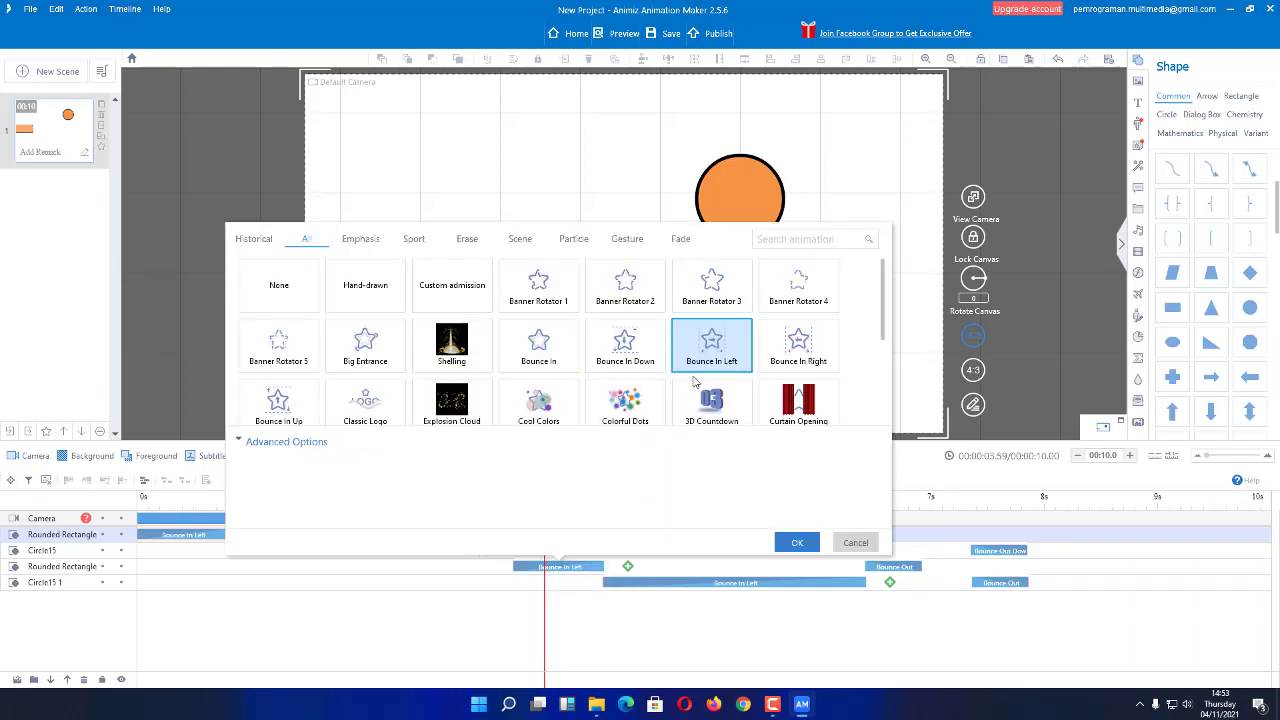
pyautogui.click(799, 352)
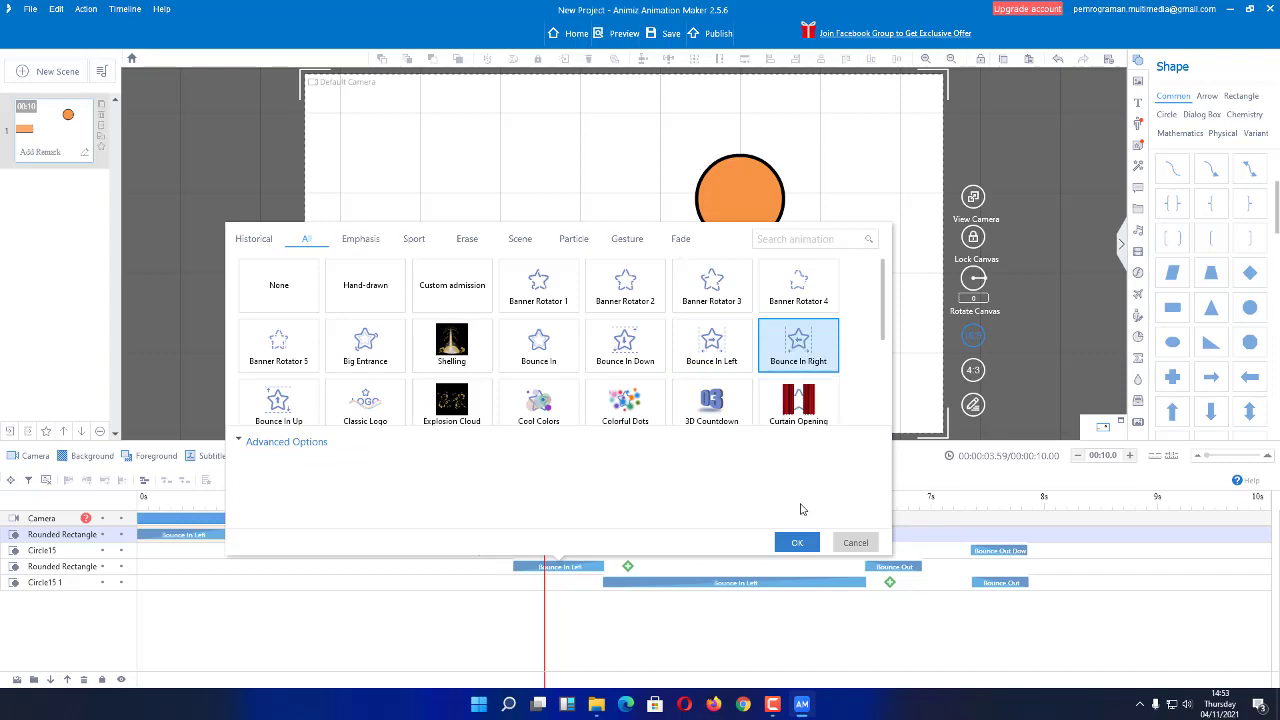
pyautogui.click(797, 543)
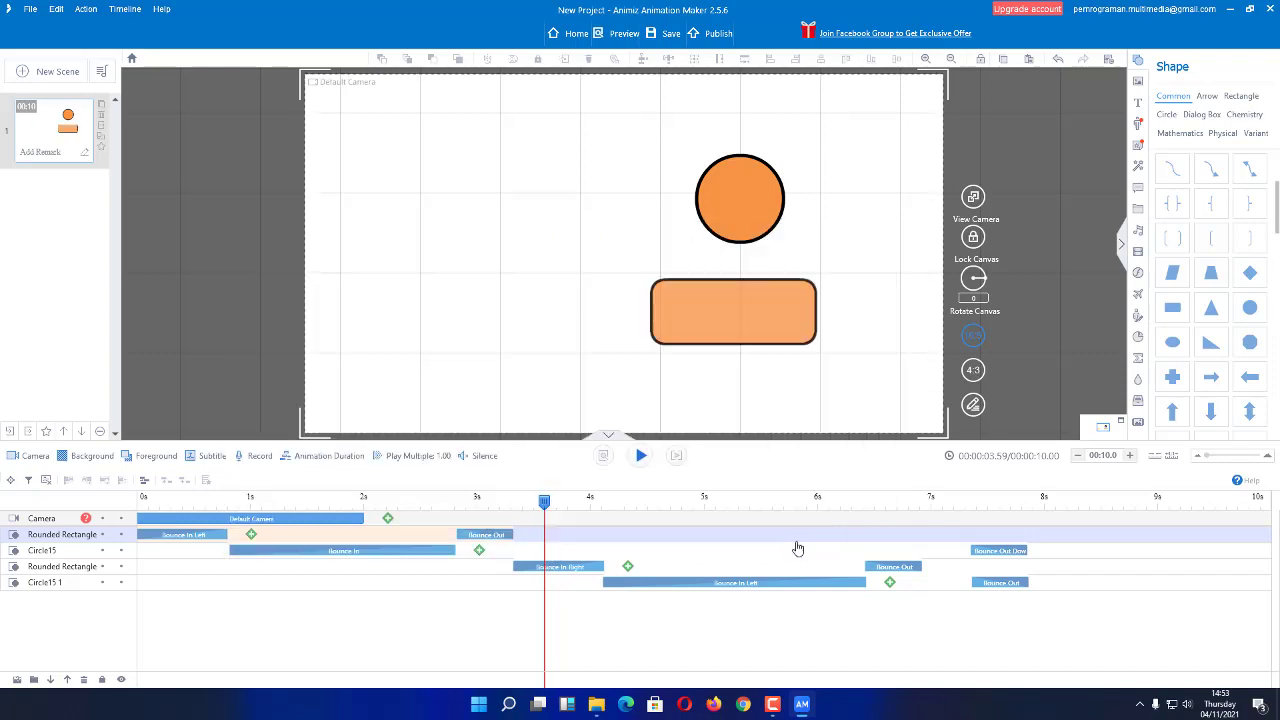
# Step: Change the second circle's entrance animation to Bounce In
pyautogui.moveTo(545, 502); pyautogui.dragTo(745, 510)
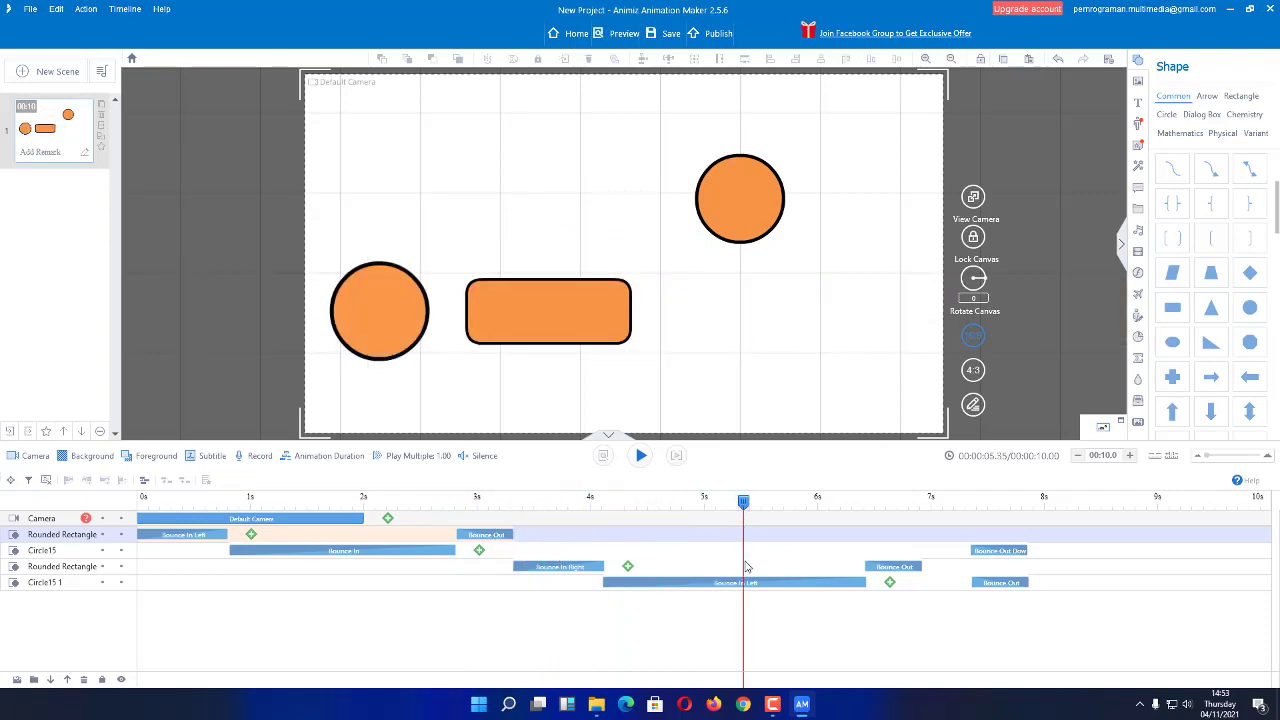
pyautogui.doubleClick(710, 583)
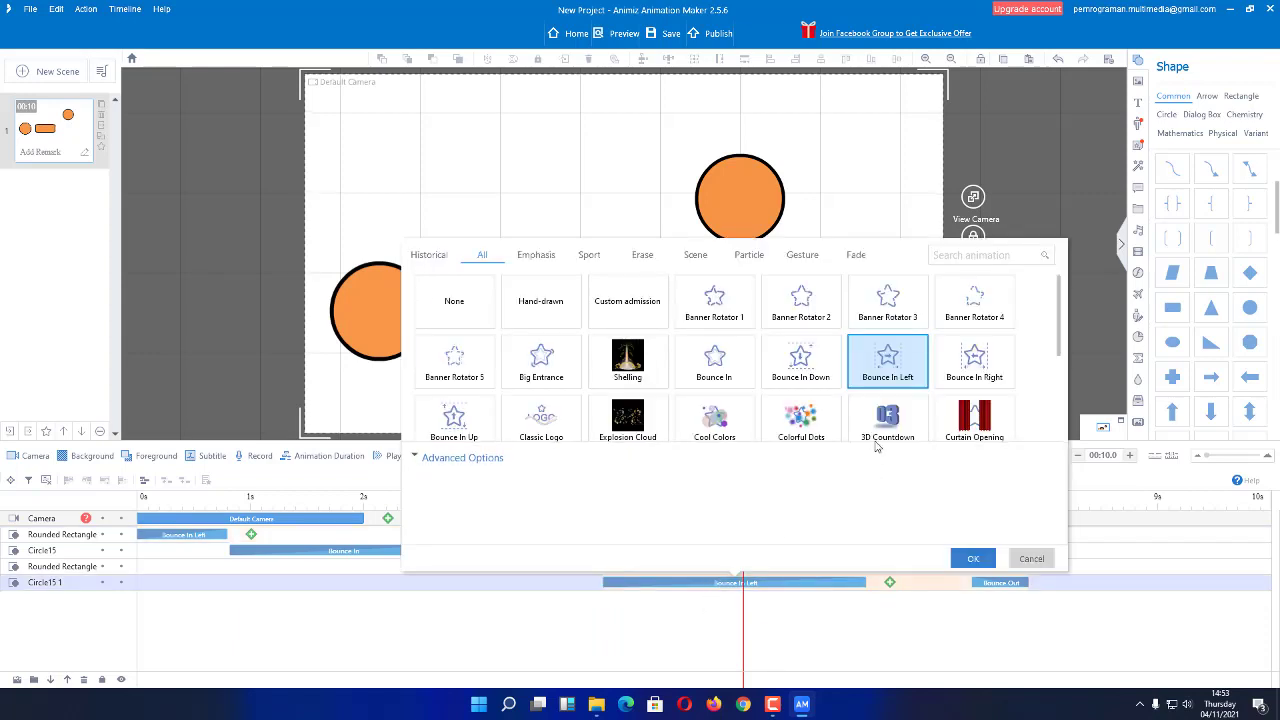
pyautogui.click(714, 360)
pyautogui.click(978, 559)
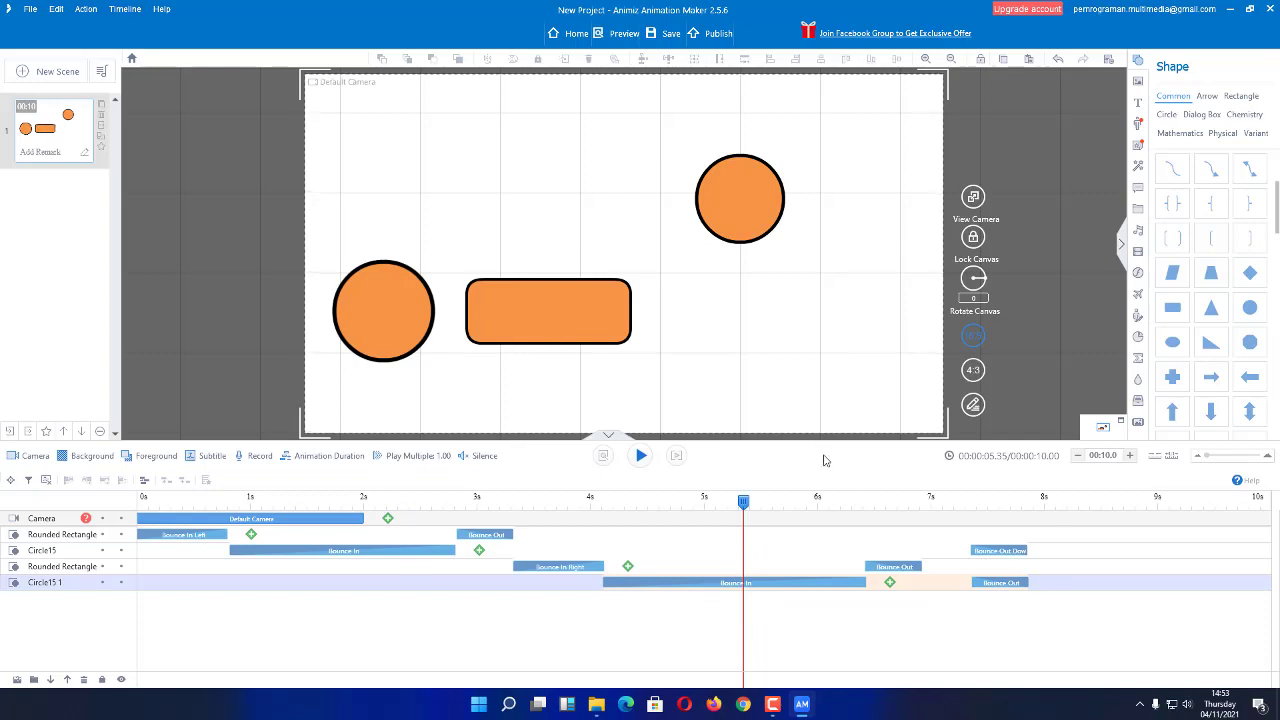
# Step: Change the second circle's exit animation to Bounce Out Down
pyautogui.moveTo(743, 503); pyautogui.dragTo(980, 511)
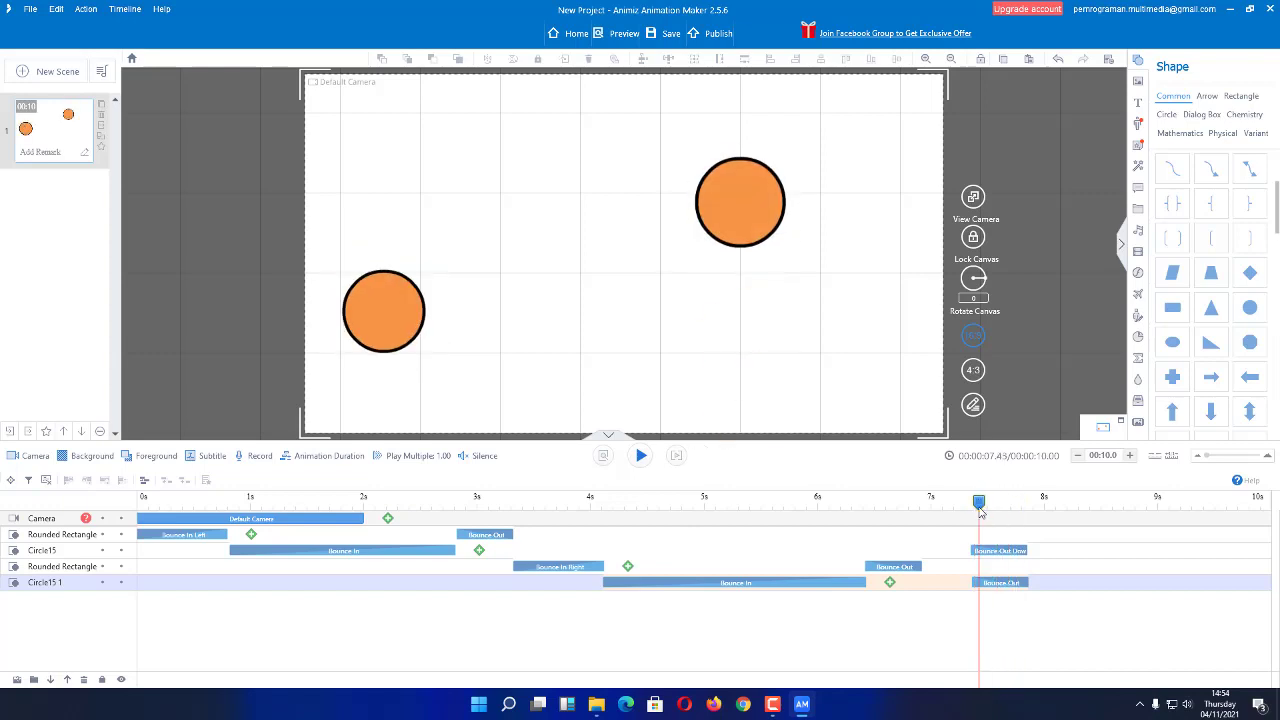
pyautogui.doubleClick(1004, 588)
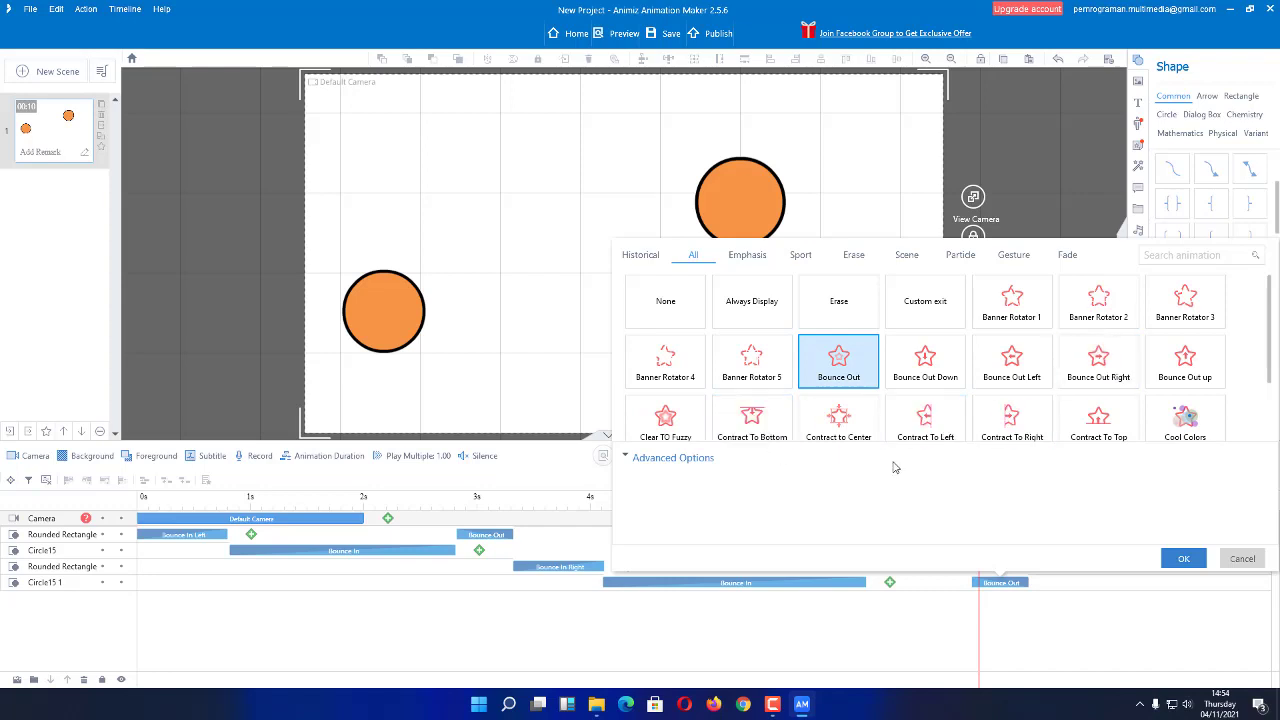
pyautogui.click(945, 375)
pyautogui.click(1180, 557)
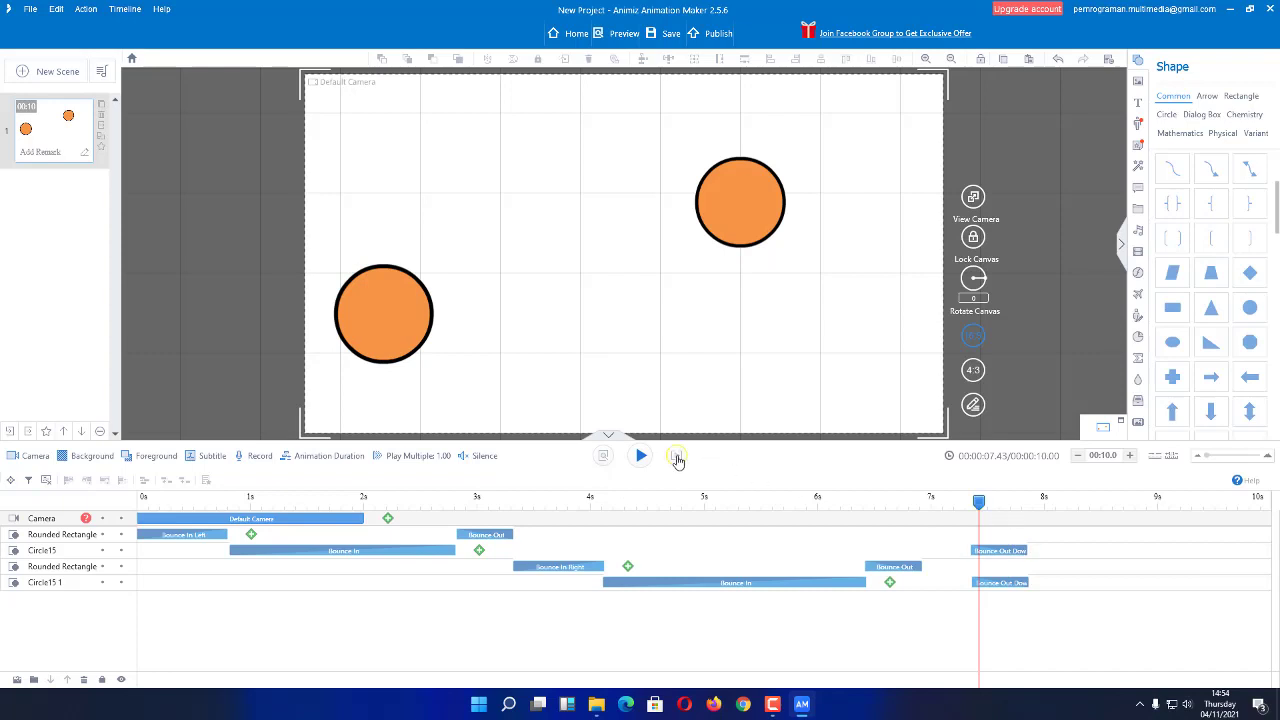
# Step: Play the scene from the start to check the order and timing of all four shapes' animations
pyautogui.click(676, 457)
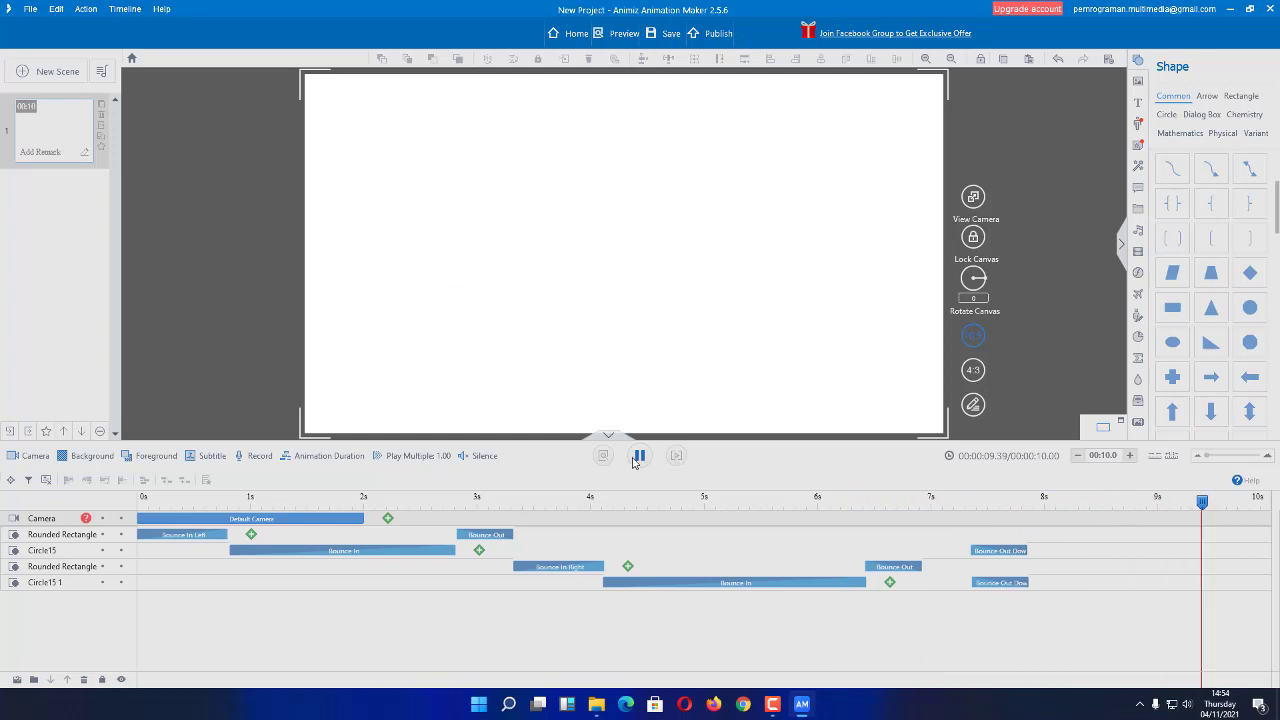
pyautogui.click(636, 458)
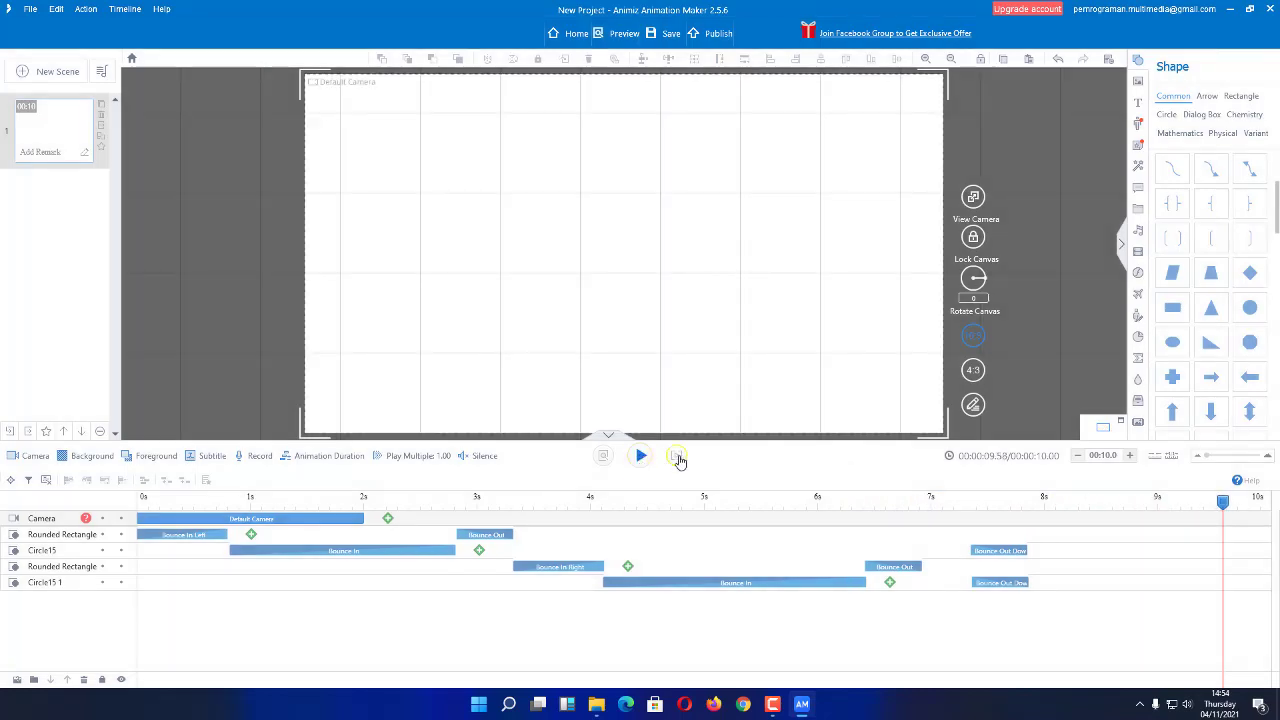
pyautogui.click(677, 458)
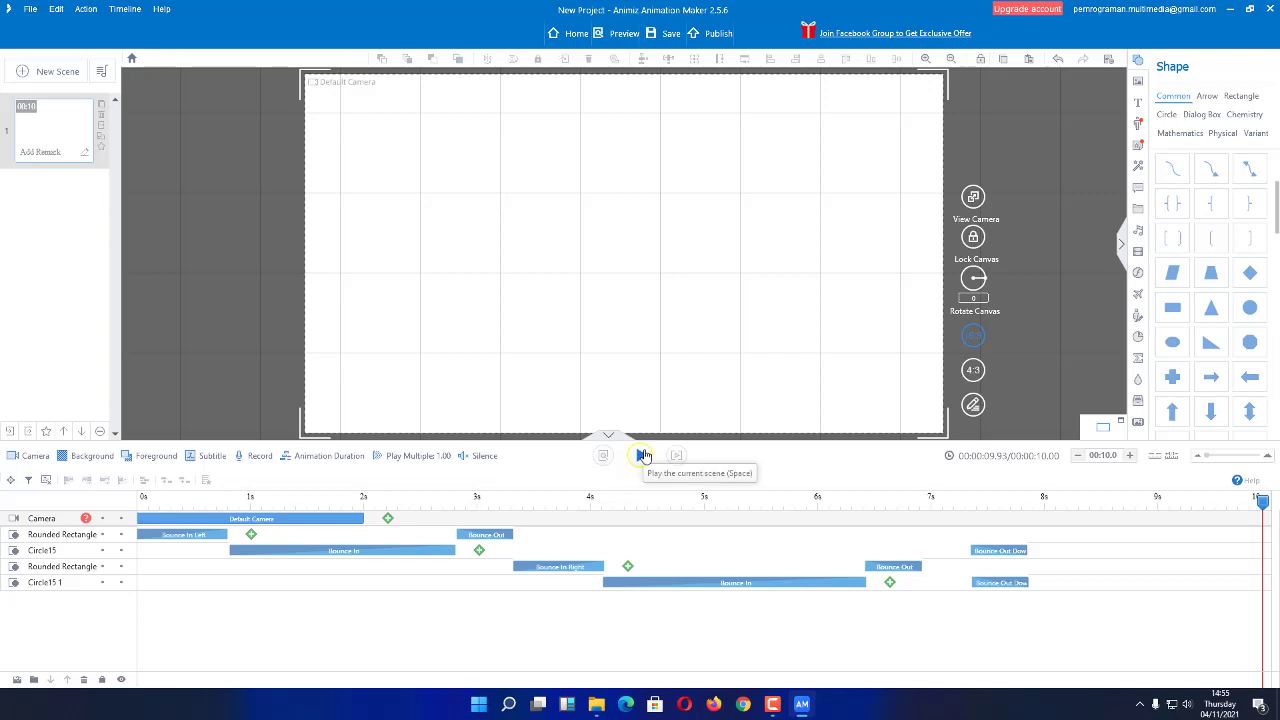
pyautogui.click(643, 456)
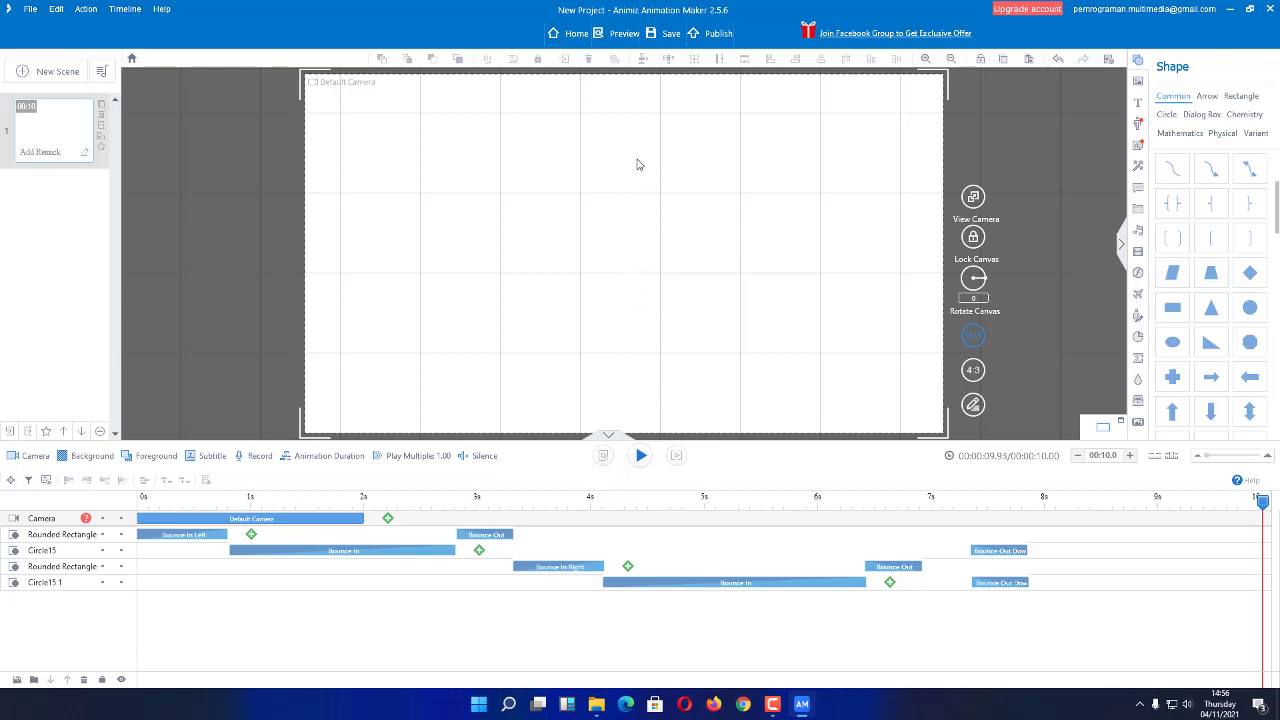
# Step: Save the project in the Documents folder as Latihan 1.am
pyautogui.click(671, 35)
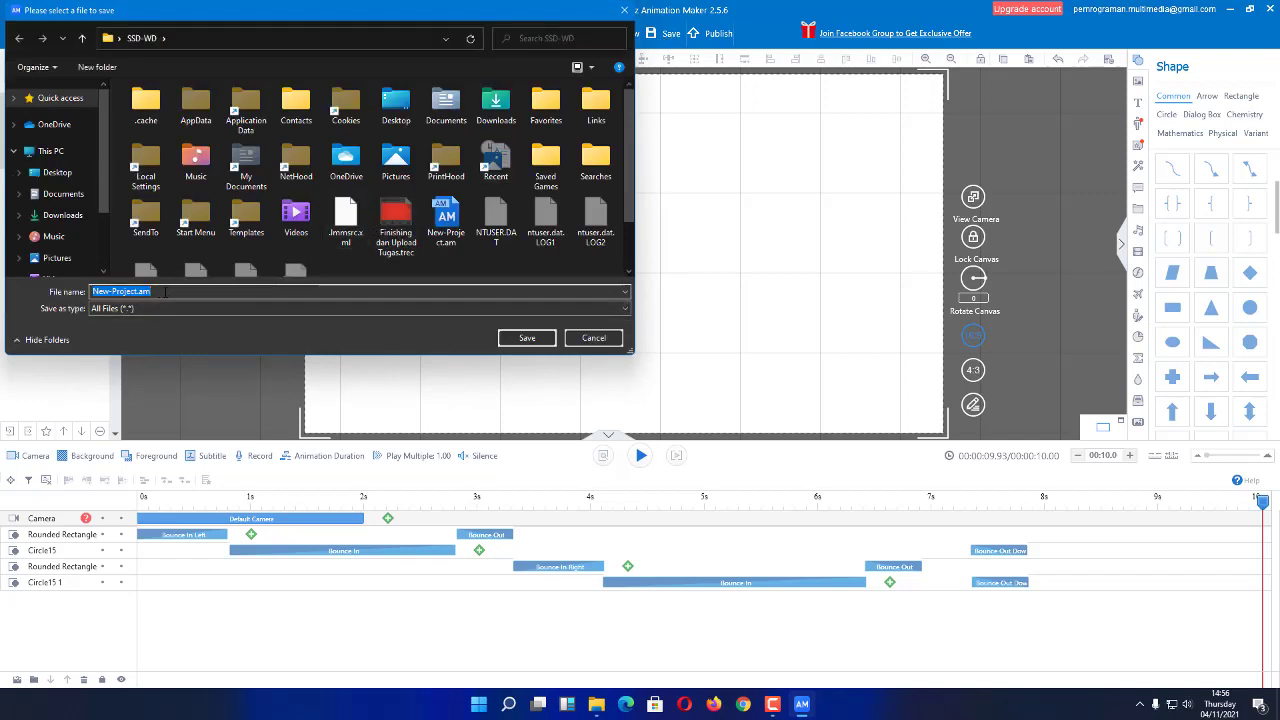
pyautogui.click(70, 200)
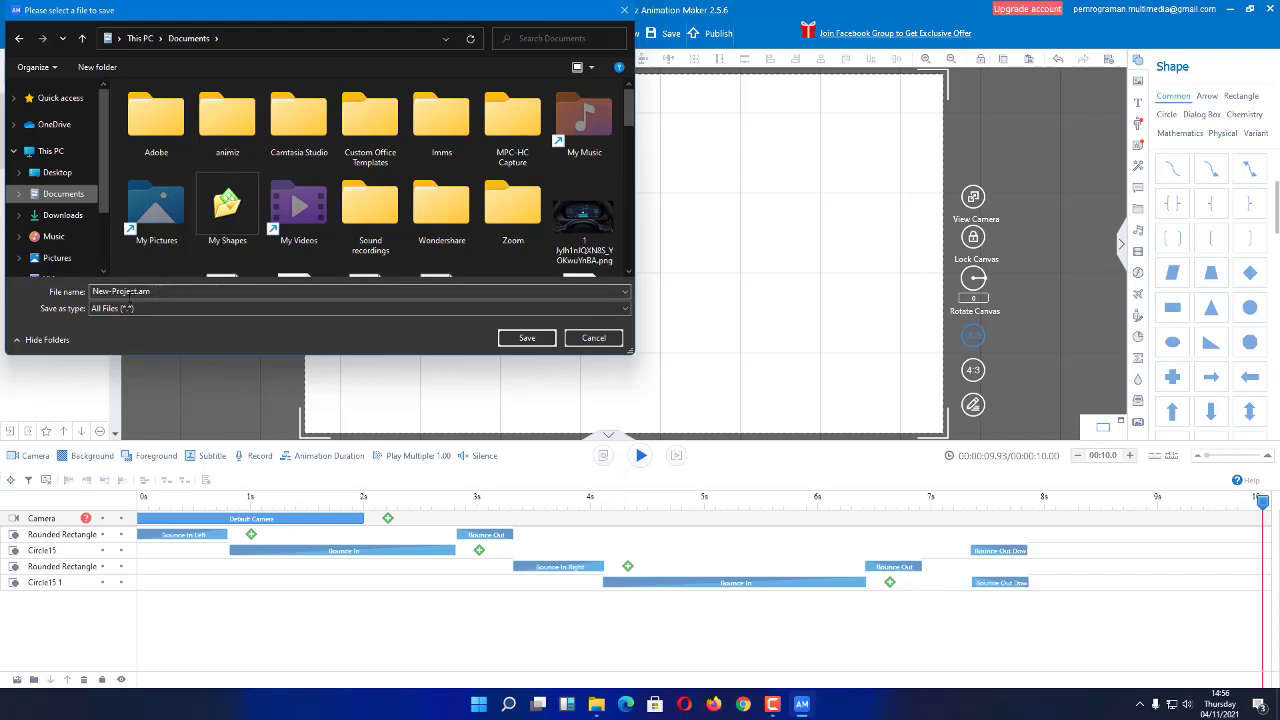
pyautogui.click(382, 289)
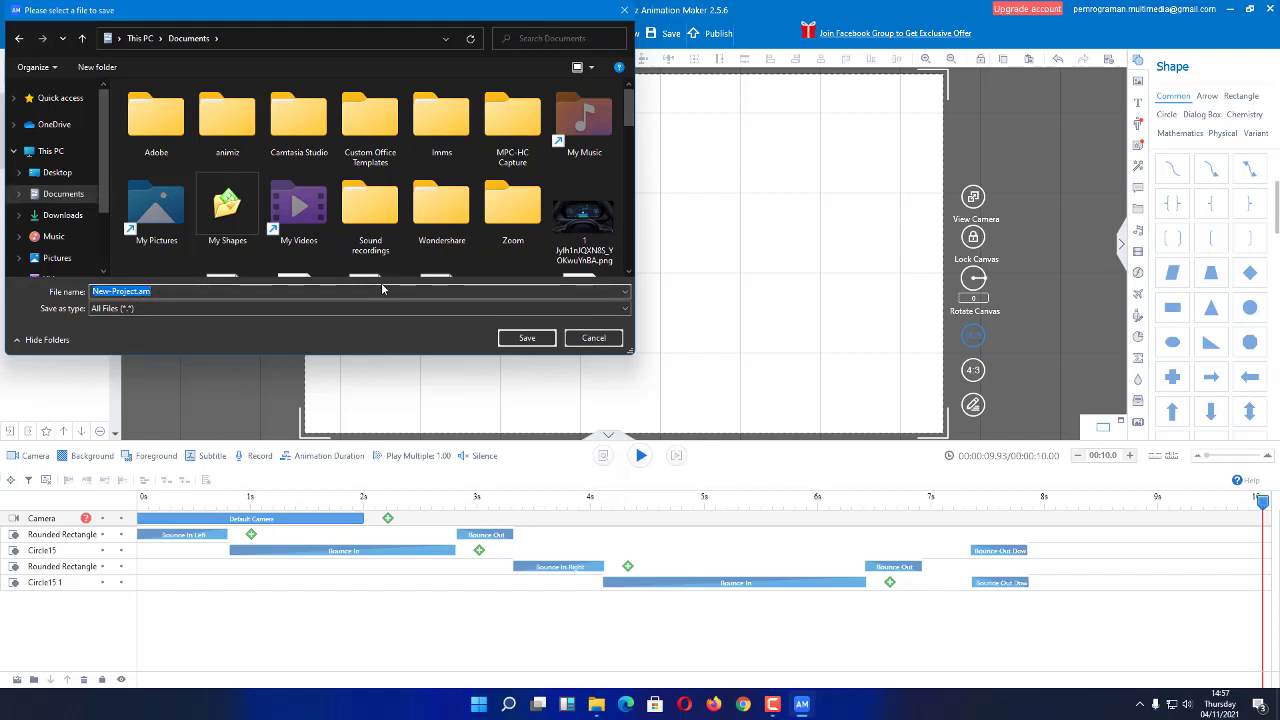
pyautogui.click(382, 289)
pyautogui.press('Home')
pyautogui.hotkey('shift', 'Right')
pyautogui.hotkey('shift', 'Right')
pyautogui.hotkey('shift', 'Right')
pyautogui.hotkey('shift', 'Right')
pyautogui.hotkey('shift', 'Right')
pyautogui.hotkey('shift', 'Right')
pyautogui.hotkey('shift', 'Right')
pyautogui.write('Lat')
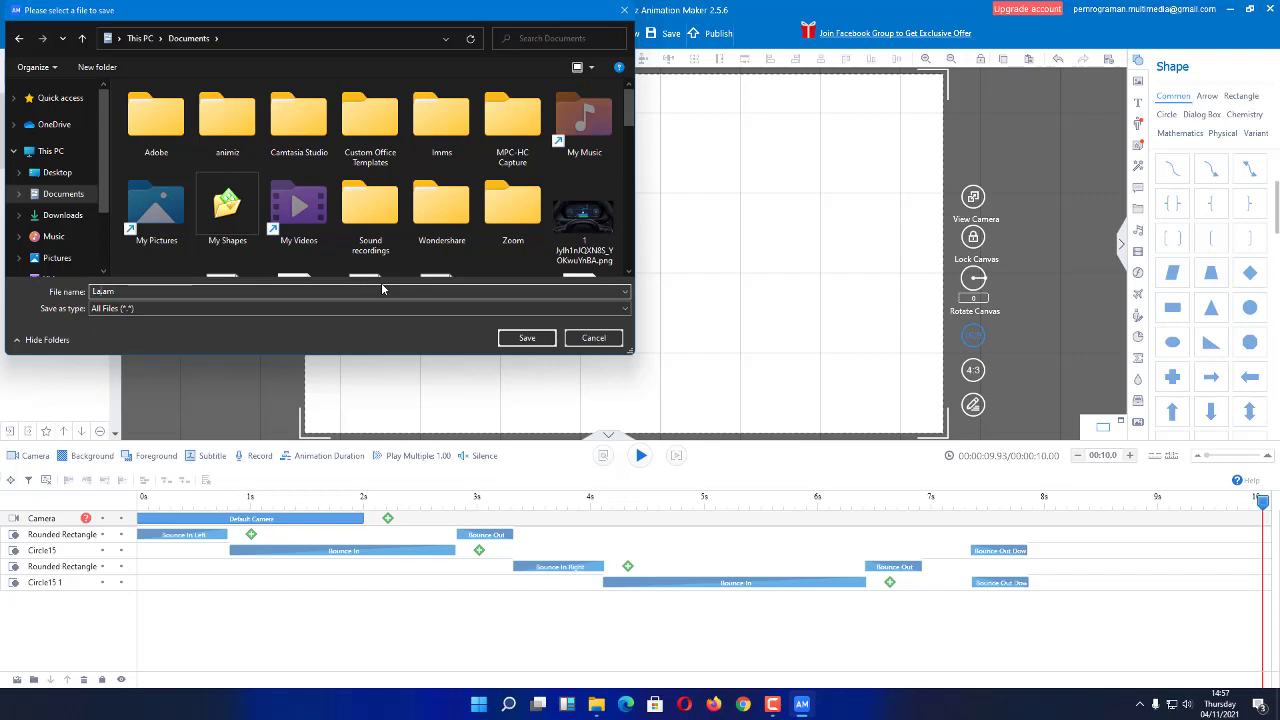
pyautogui.write('ihan 1')
pyautogui.click(539, 341)
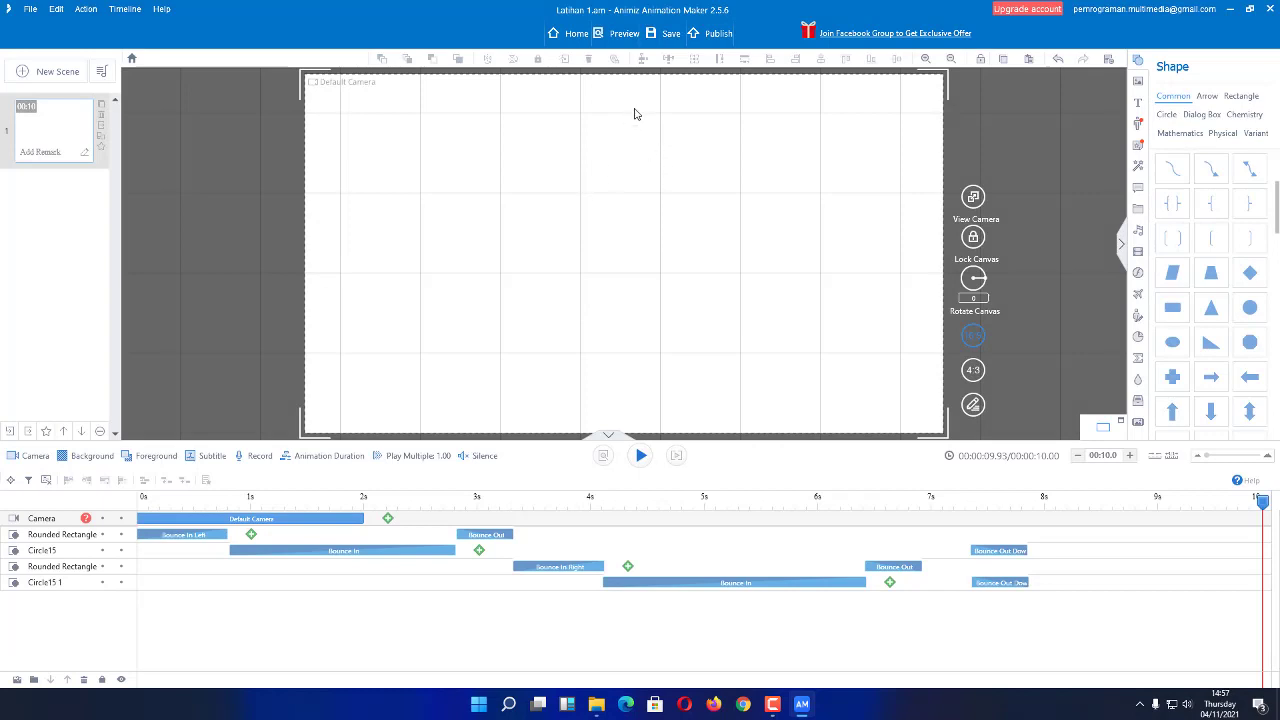
# Step: Start publishing the project with Video as the publish type and proceed to the video file options
pyautogui.click(720, 34)
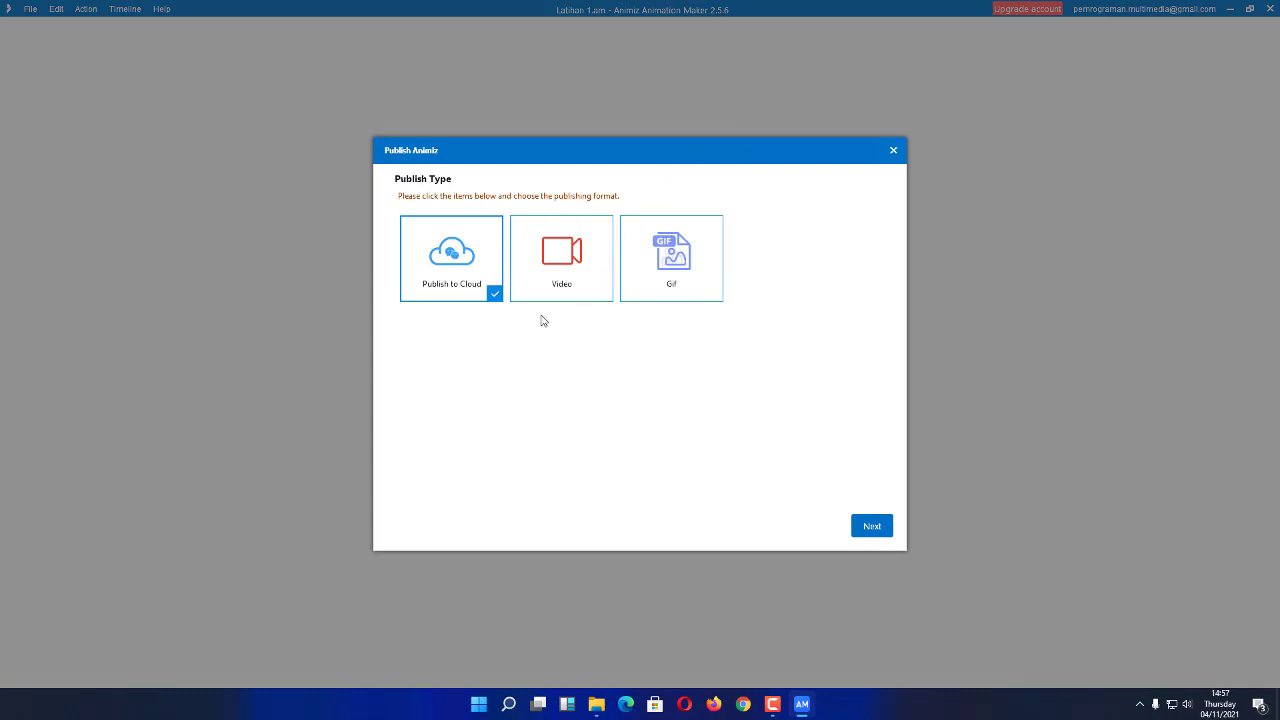
pyautogui.click(580, 274)
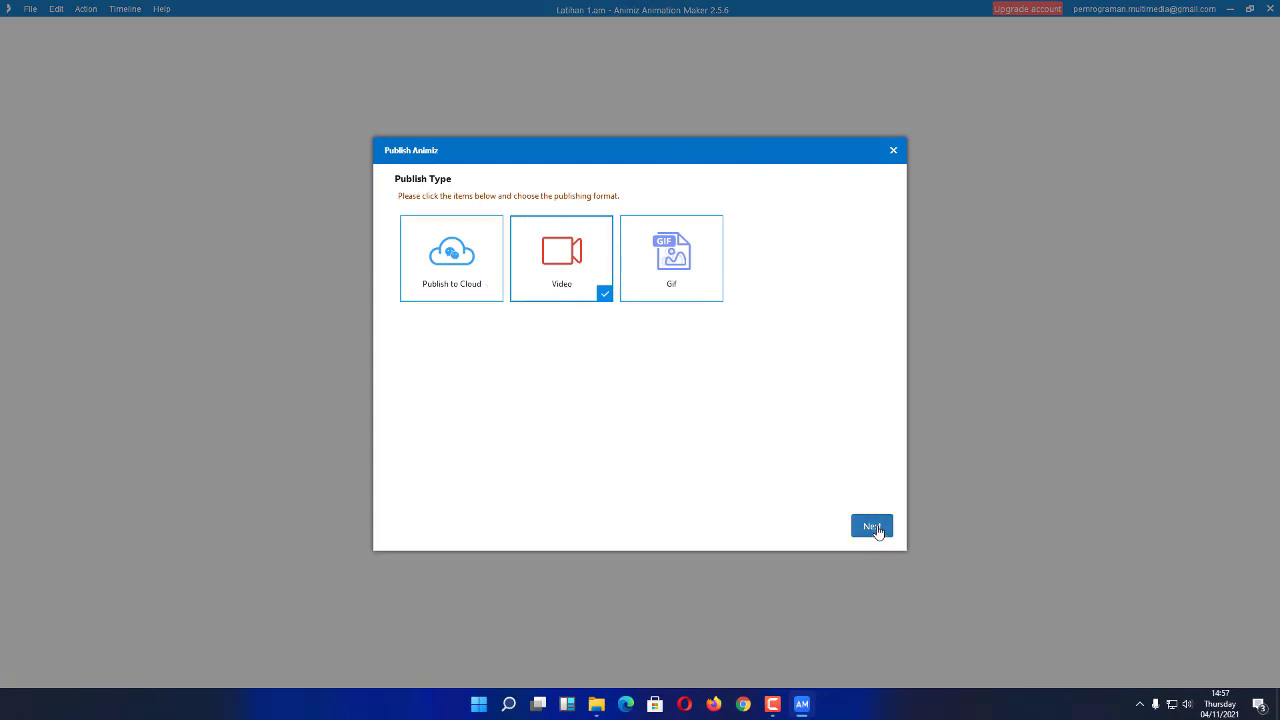
pyautogui.click(872, 526)
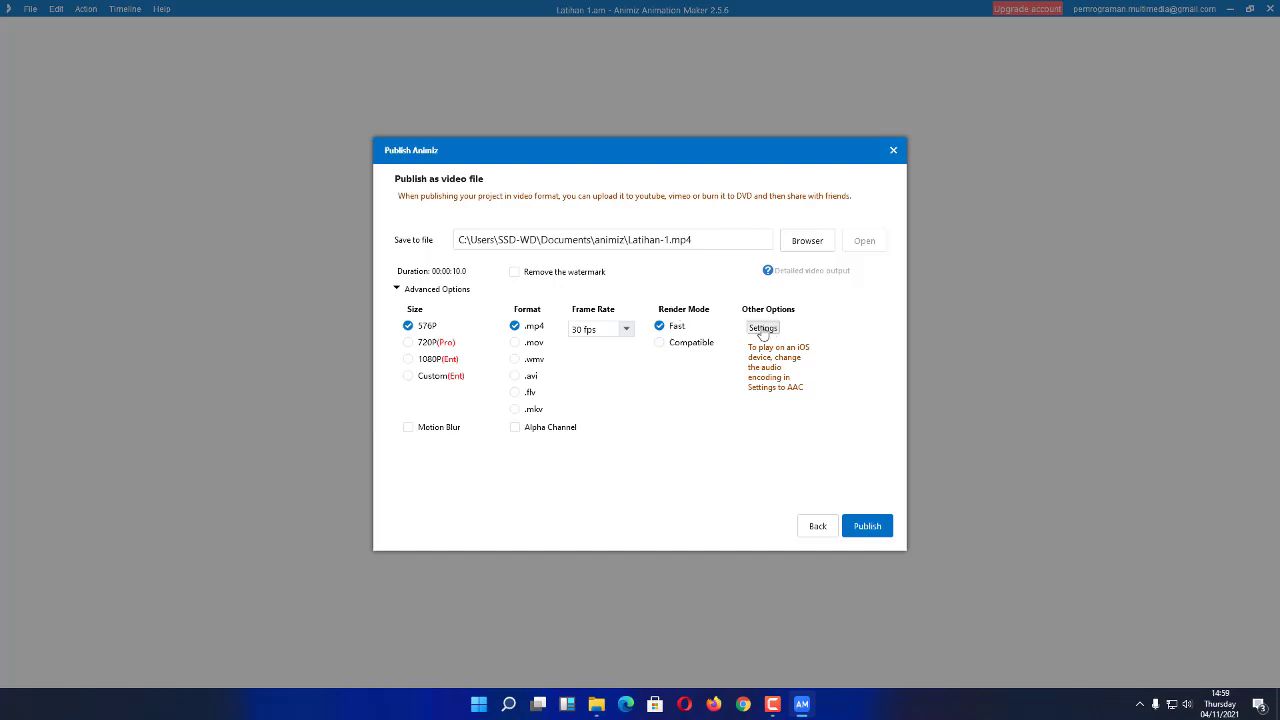
# Step: Open the additional video output settings and examine the available video encoders
pyautogui.click(763, 328)
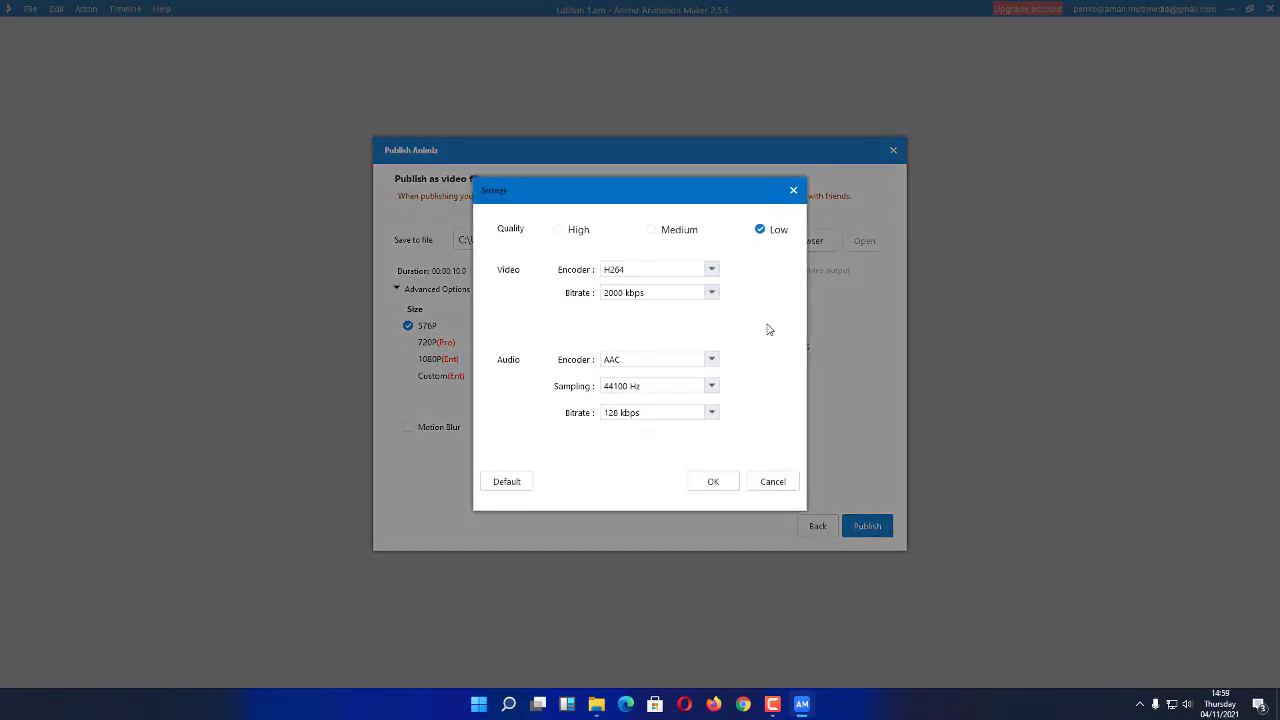
pyautogui.click(674, 273)
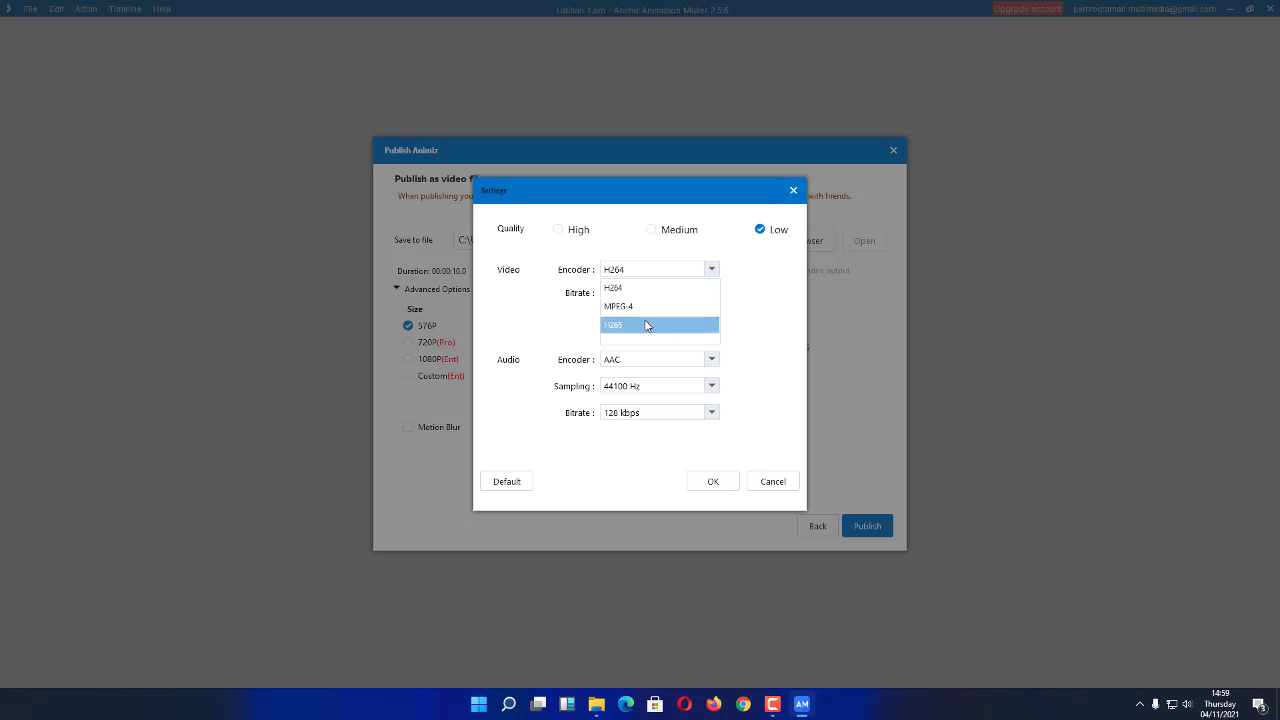
pyautogui.click(754, 302)
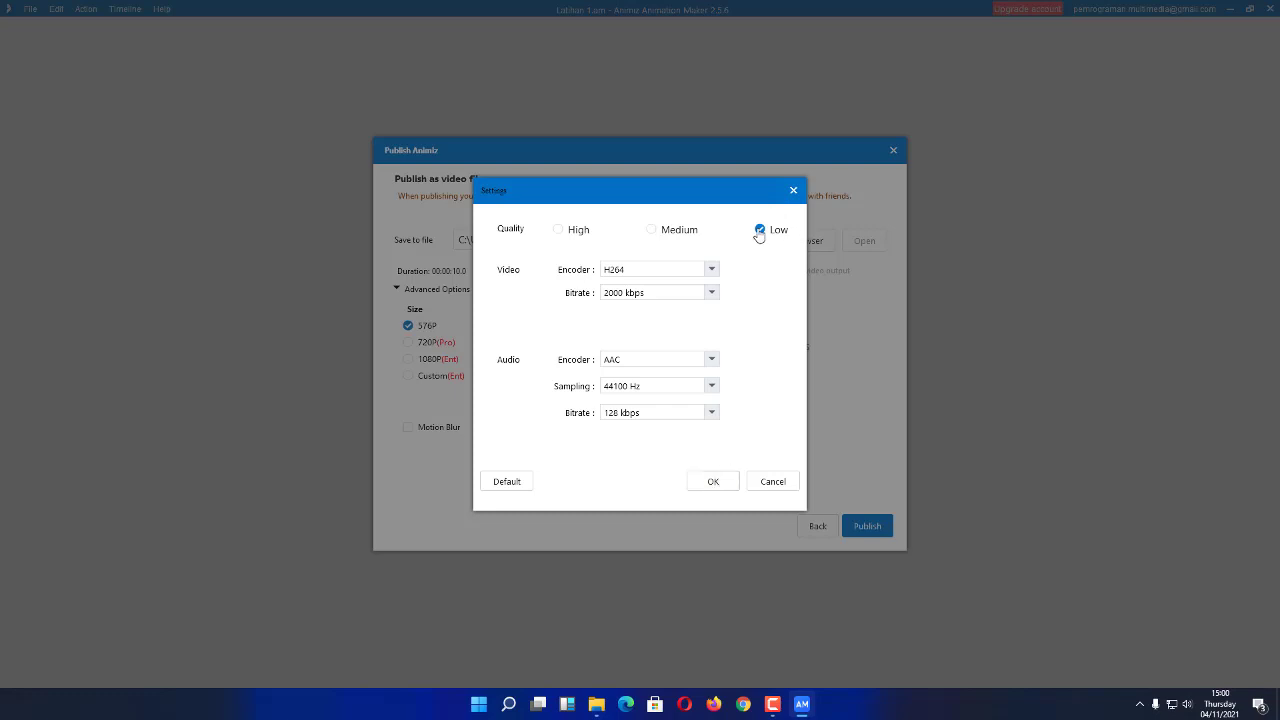
# Step: Compare the quality presets and accept Low, keeping the 576P .mp4 options, and publish the video as Latihan-1.mp4
pyautogui.click(651, 230)
pyautogui.click(760, 230)
pyautogui.click(559, 230)
pyautogui.click(651, 230)
pyautogui.click(761, 232)
pyautogui.click(651, 231)
pyautogui.click(559, 231)
pyautogui.click(759, 231)
pyautogui.click(727, 484)
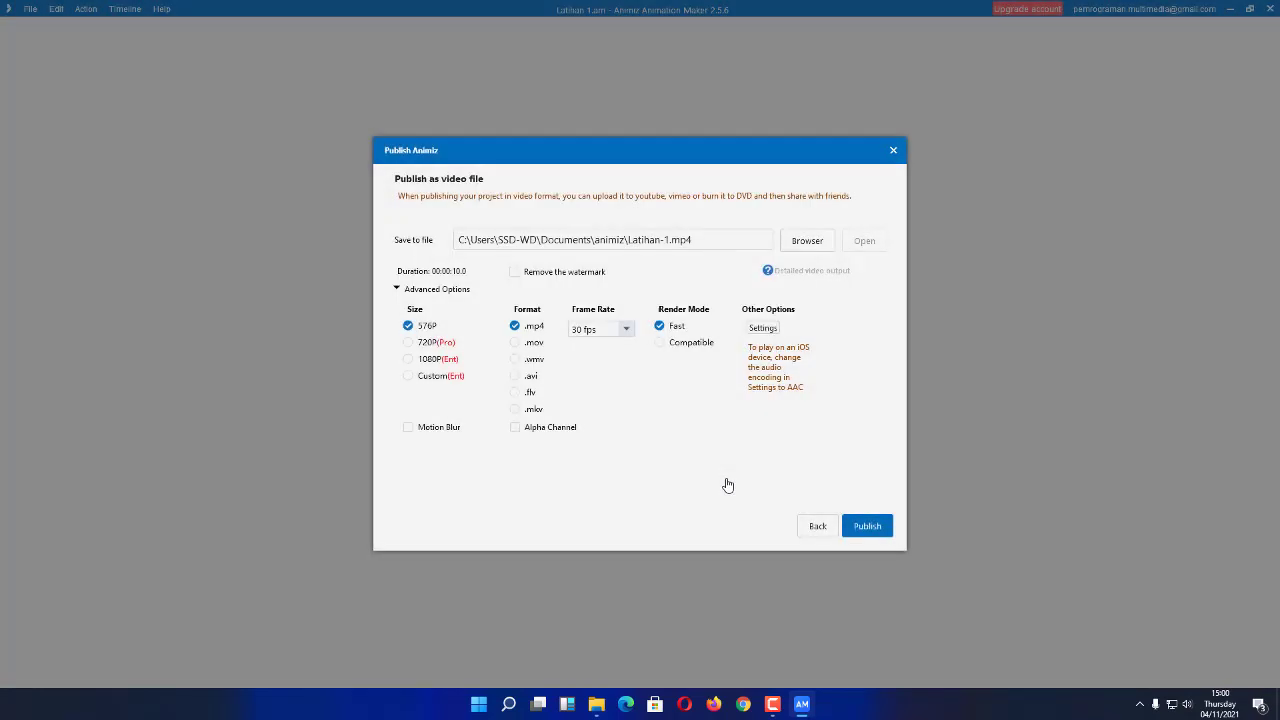
pyautogui.click(867, 526)
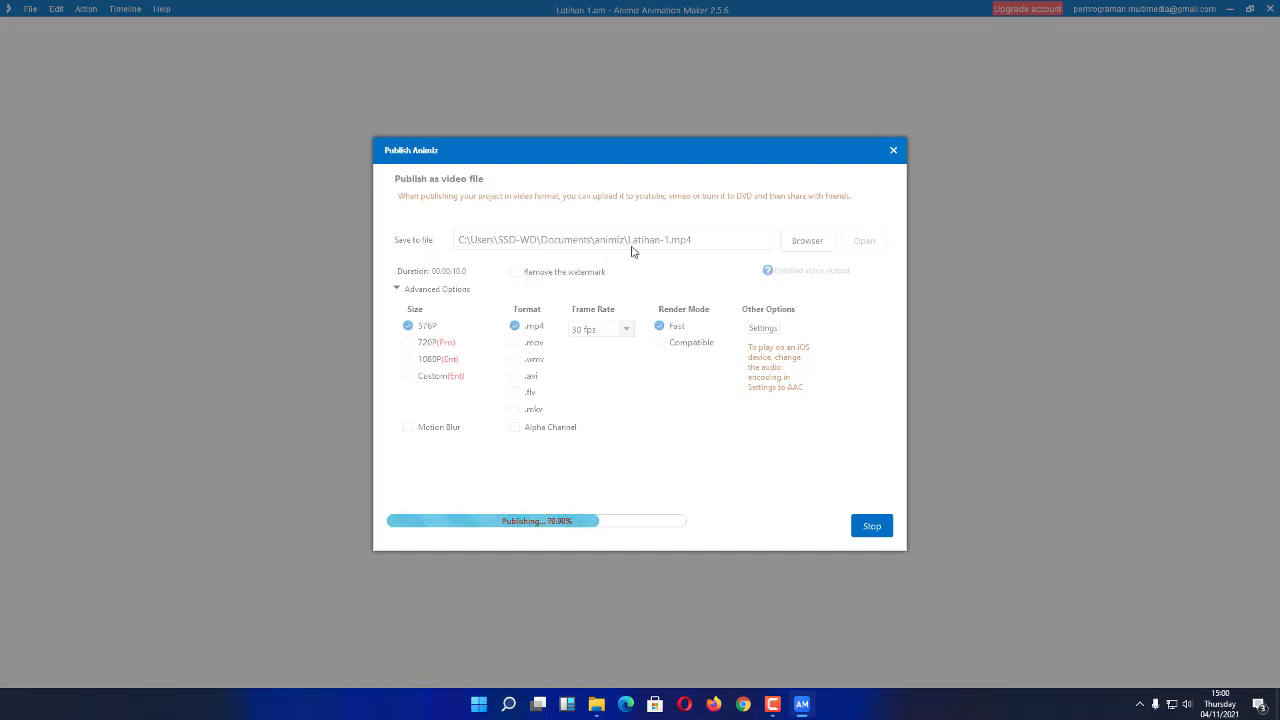
# Step: Switch to File Explorer and play Latihan-1.mp4 from the animiz folder in Documents to check the published video
pyautogui.click(596, 704)
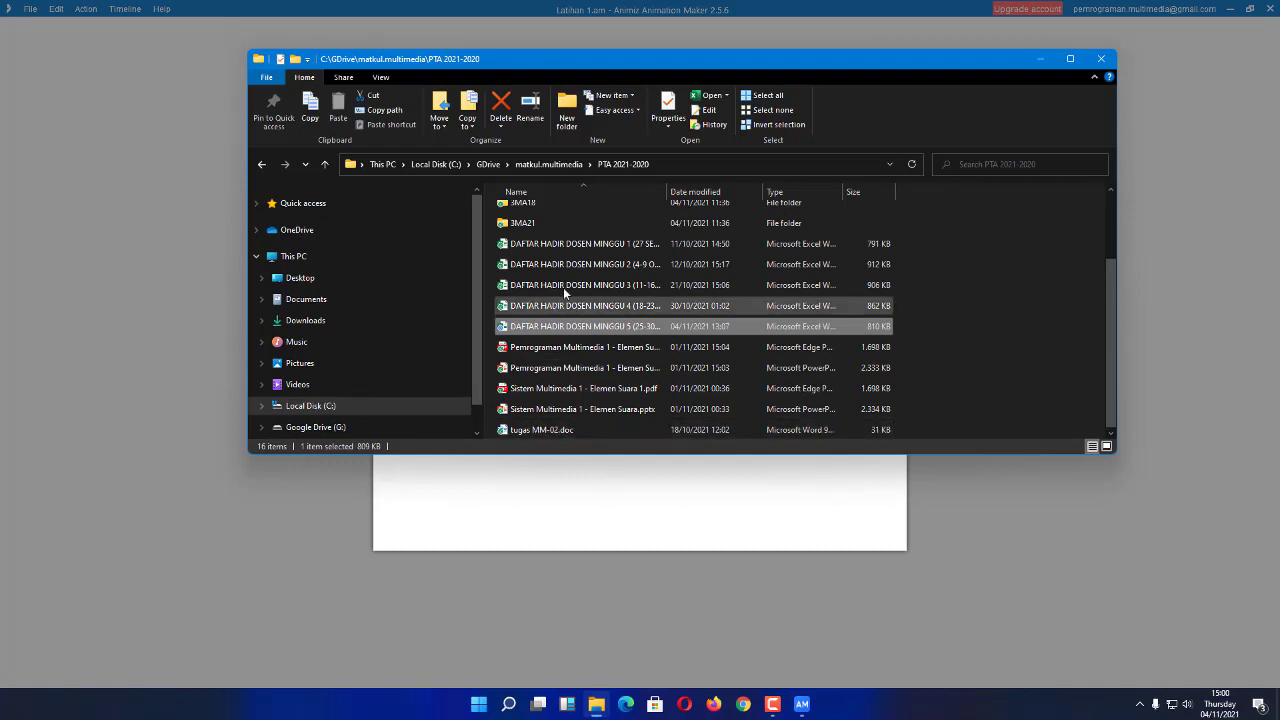
pyautogui.click(333, 302)
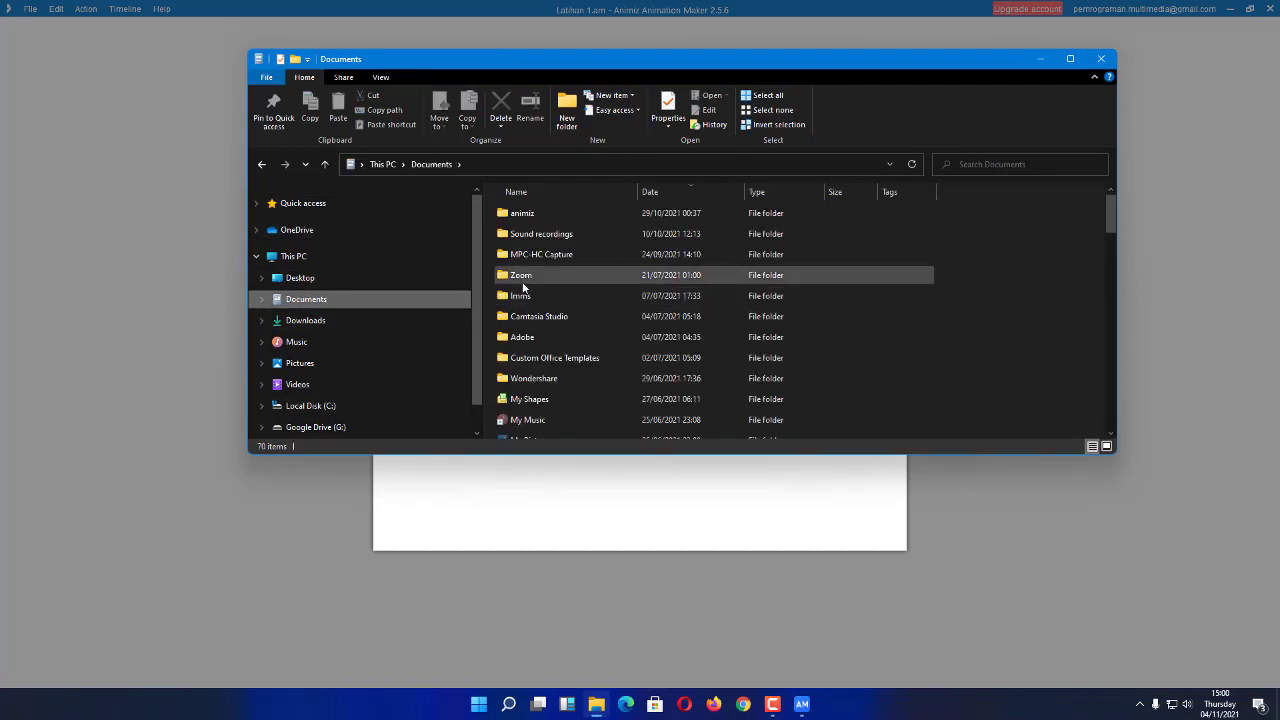
pyautogui.doubleClick(520, 213)
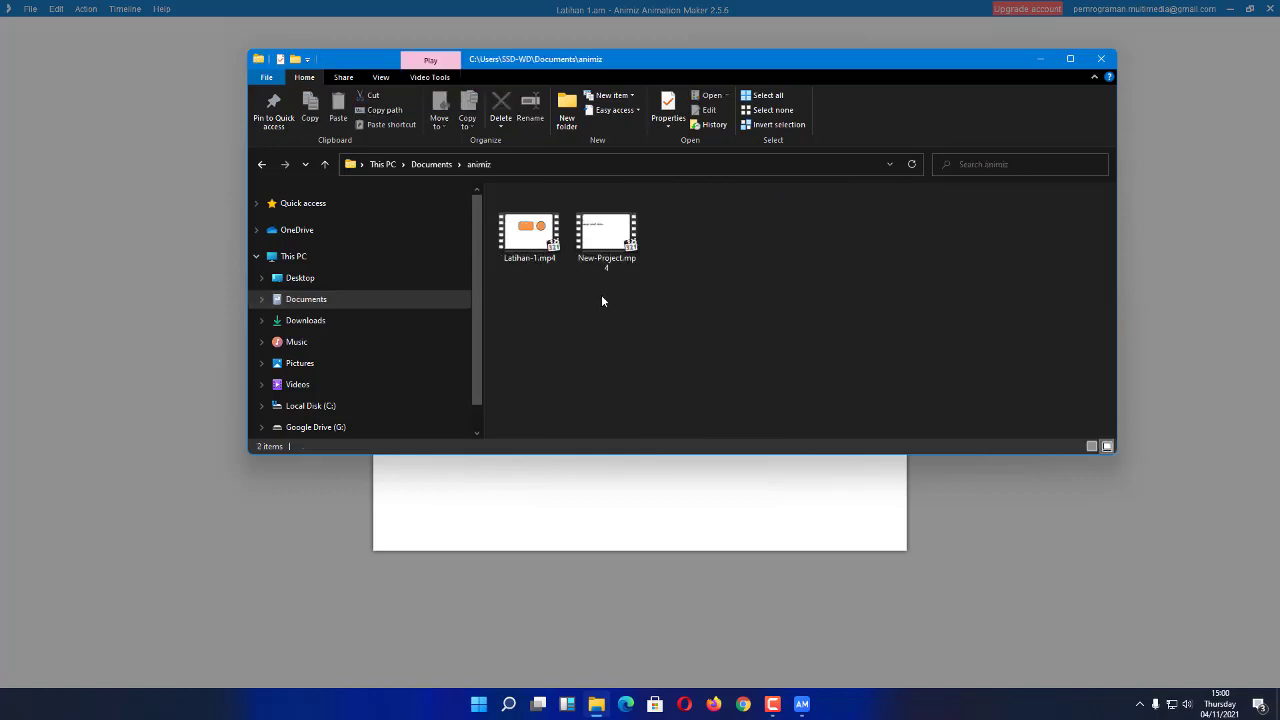
pyautogui.doubleClick(533, 243)
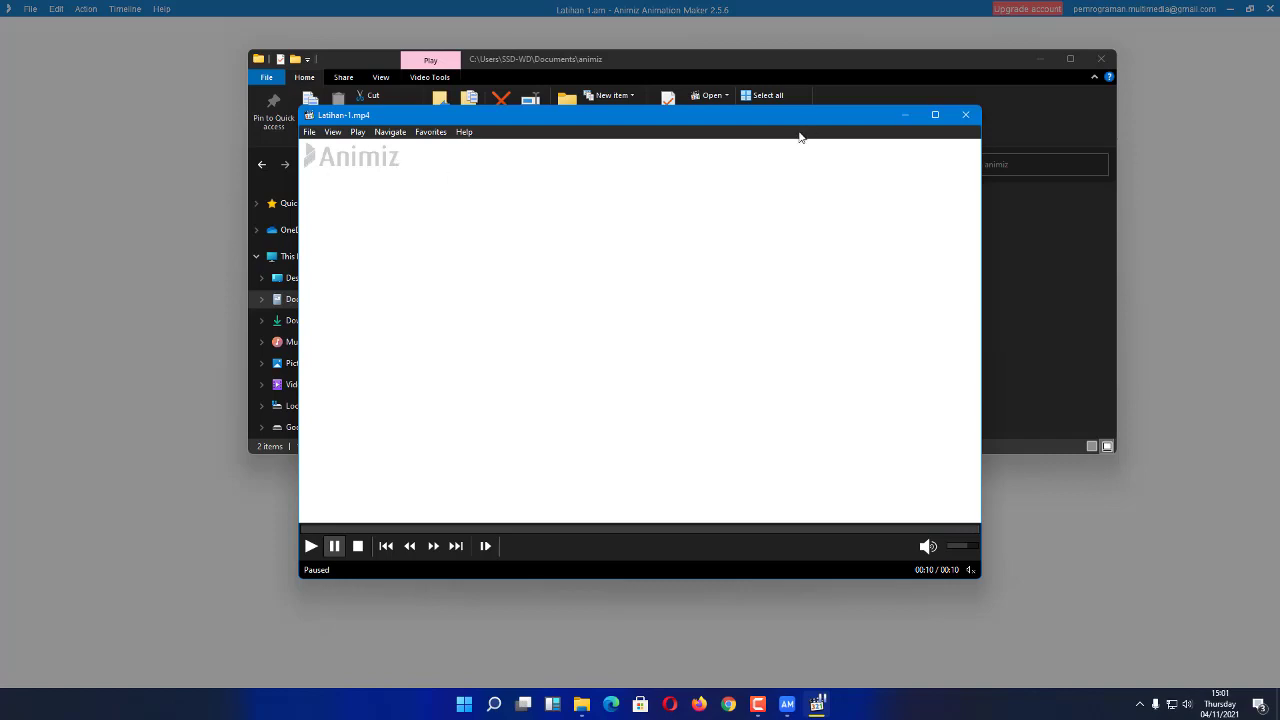
# Step: Close the video player, minimize File Explorer, and return to the Animiz project by dismissing the publish dialog
pyautogui.click(965, 114)
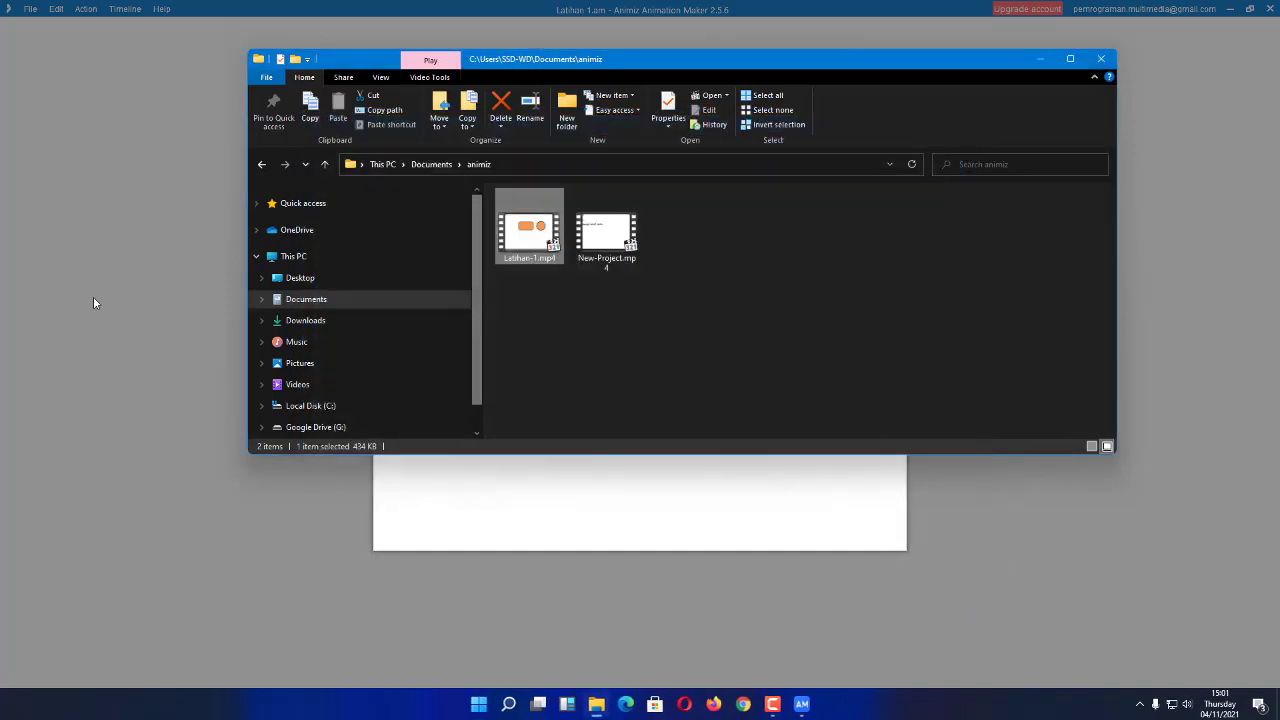
pyautogui.click(1043, 60)
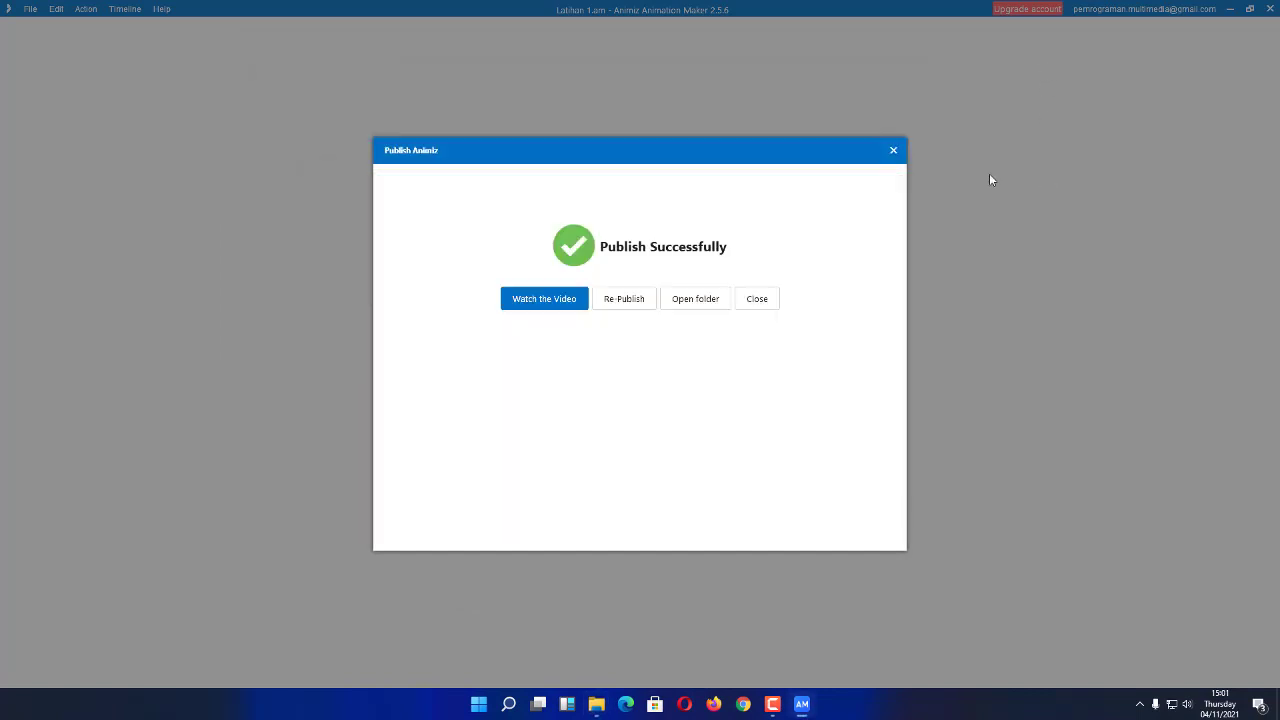
pyautogui.click(893, 152)
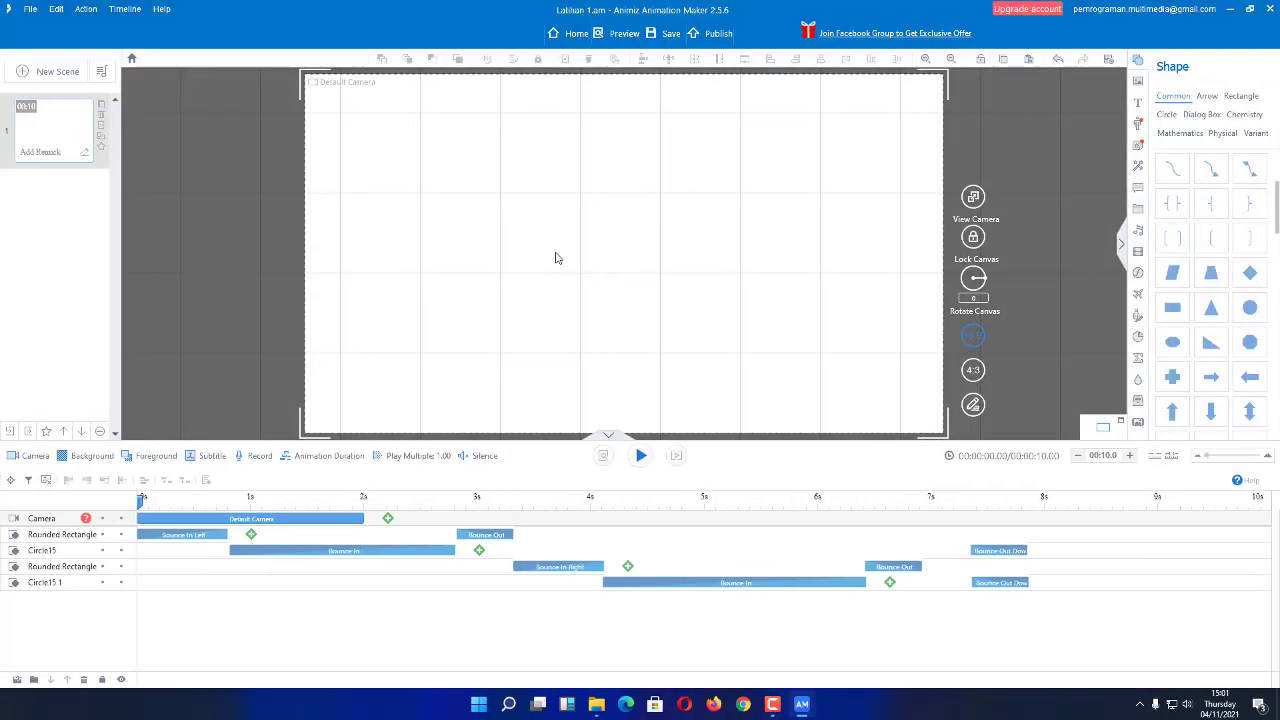